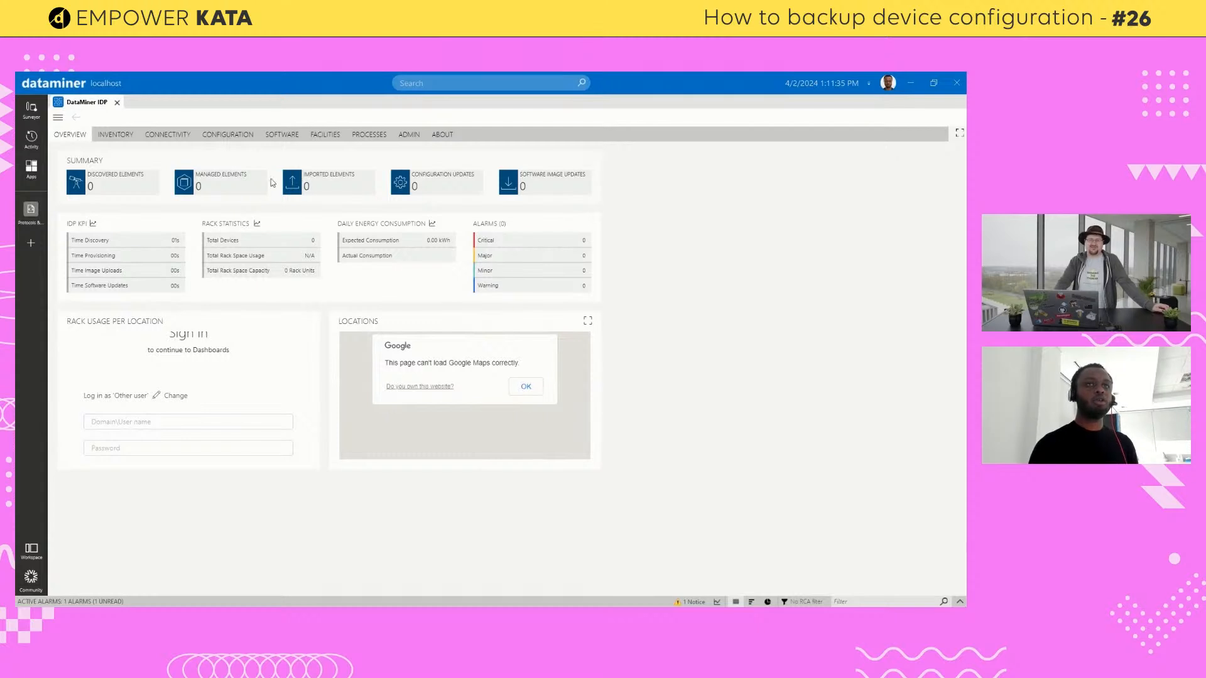
Check the managed elements in the IDP inventory and open the Kata element's general data
click(118, 137)
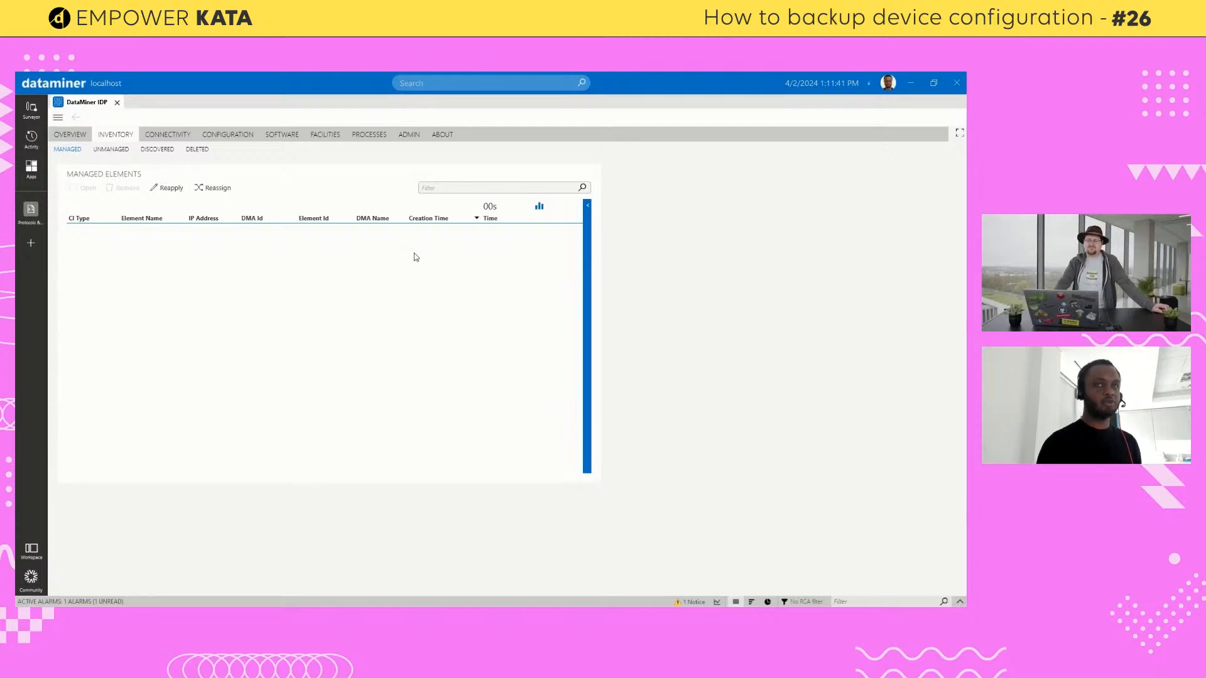
click(30, 112)
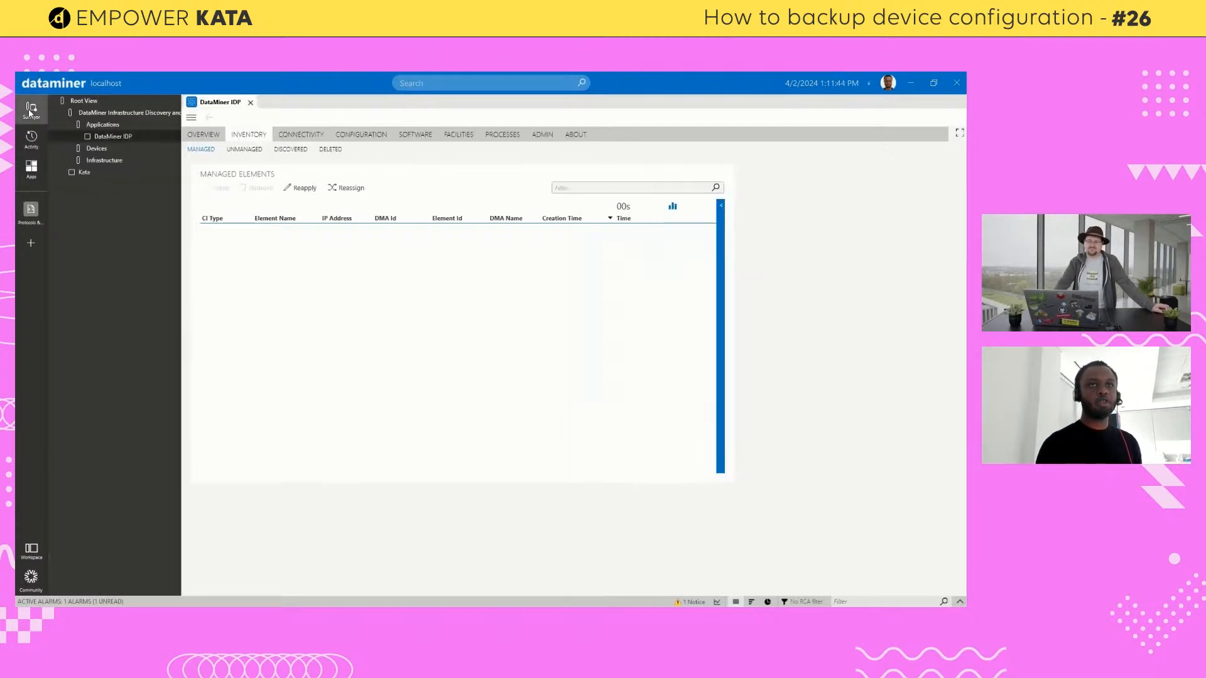
click(88, 175)
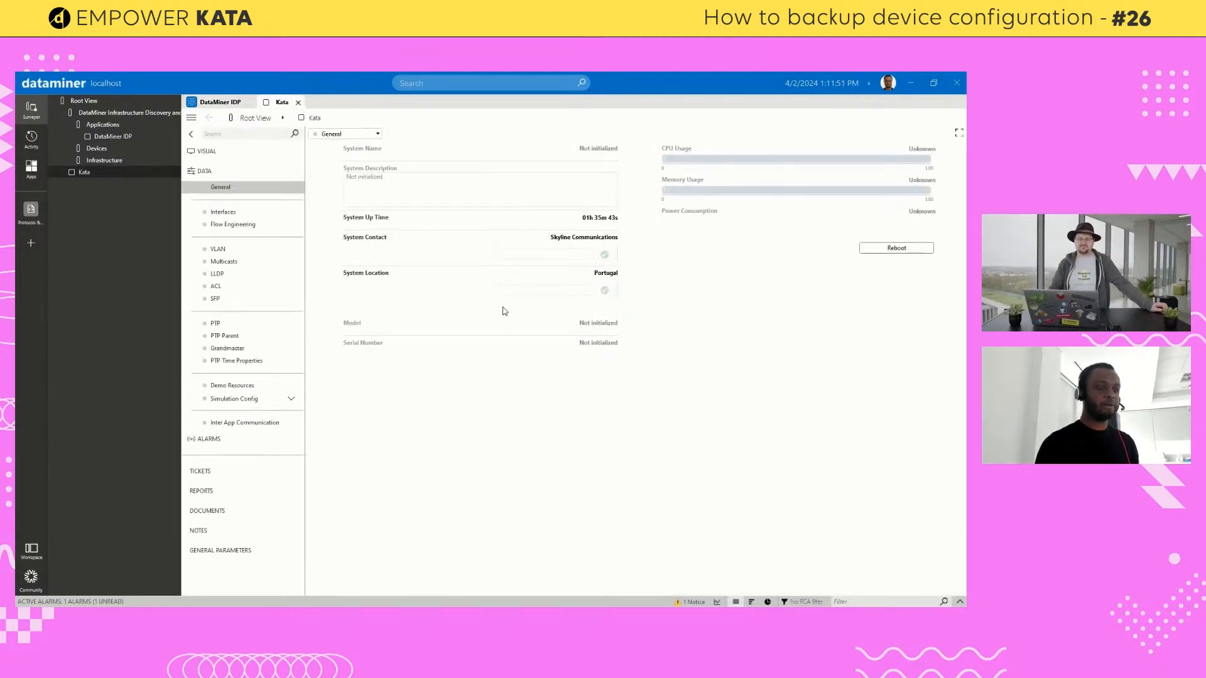
View the versions of the Generic Switch connector in the DataMiner Catalog in the browser, and return to the Kata element
drag(1203, 333, 416, 71)
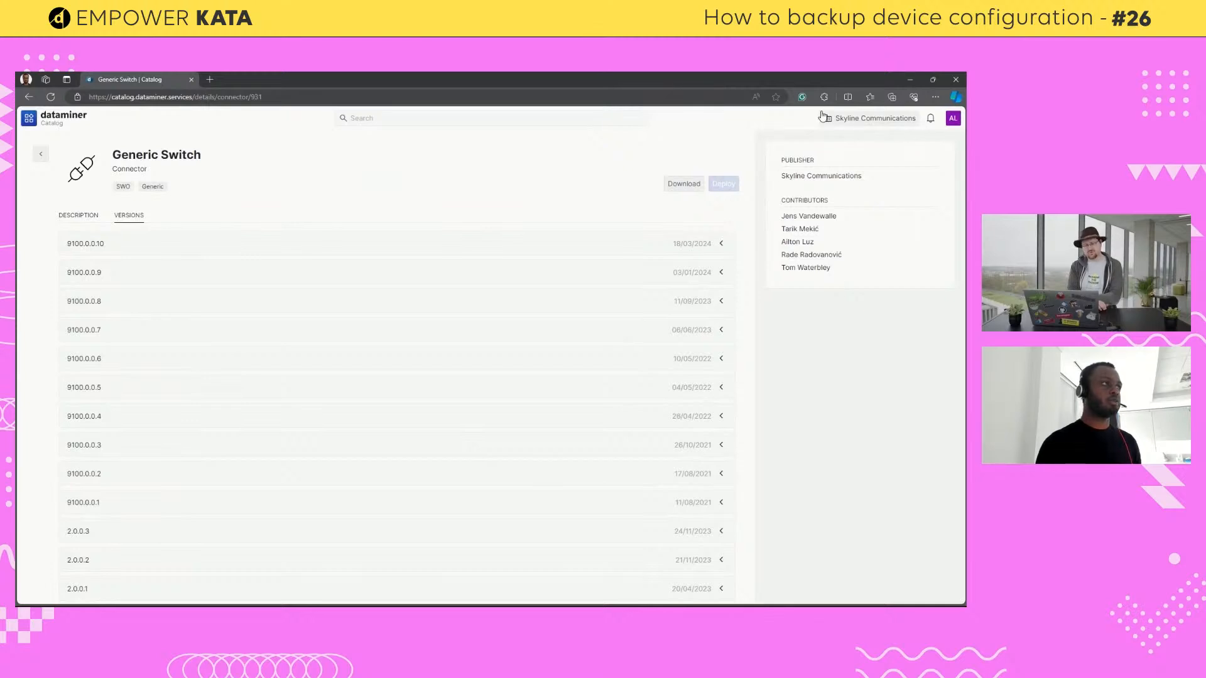
click(909, 81)
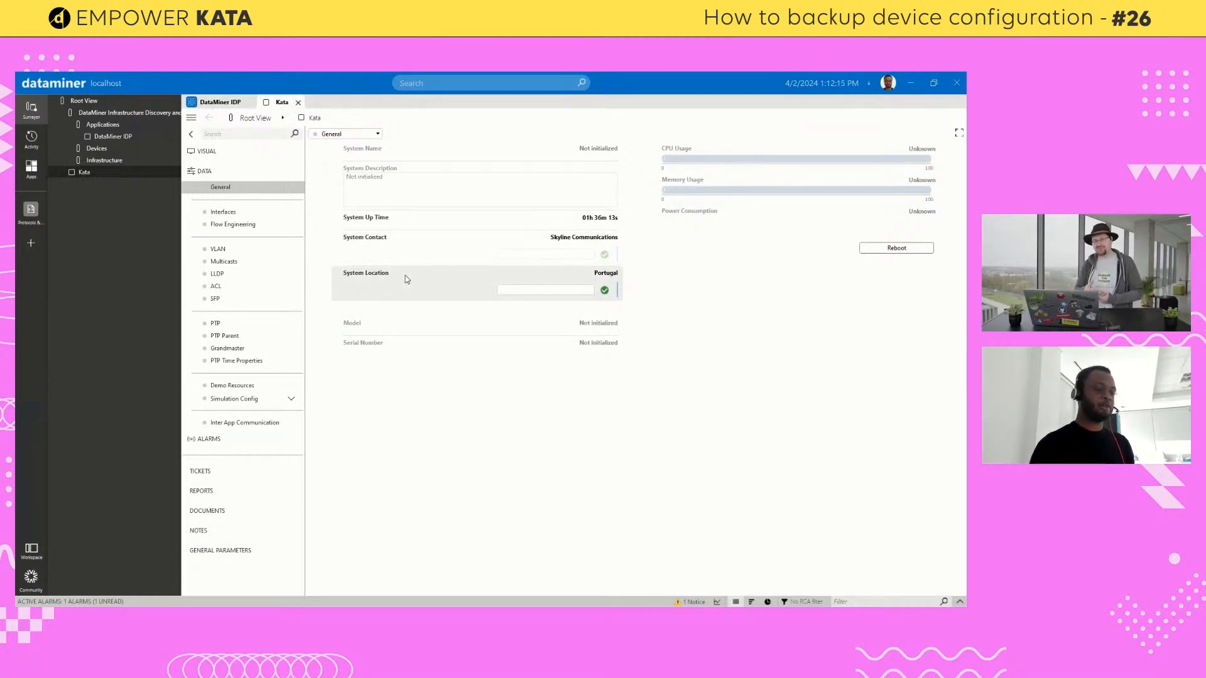
mouse_move(407, 280)
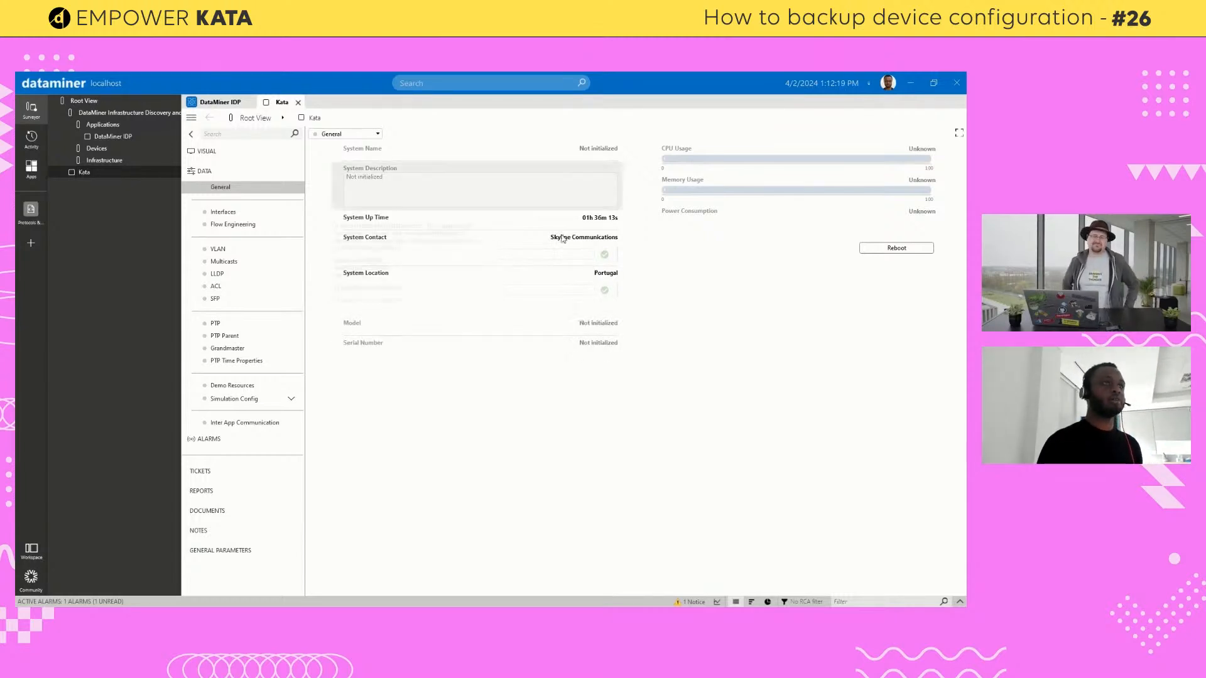
Hide the default CI types in the IDP administration and generate the CI type Generic Switch-Production for the Generic Switch protocol
click(205, 103)
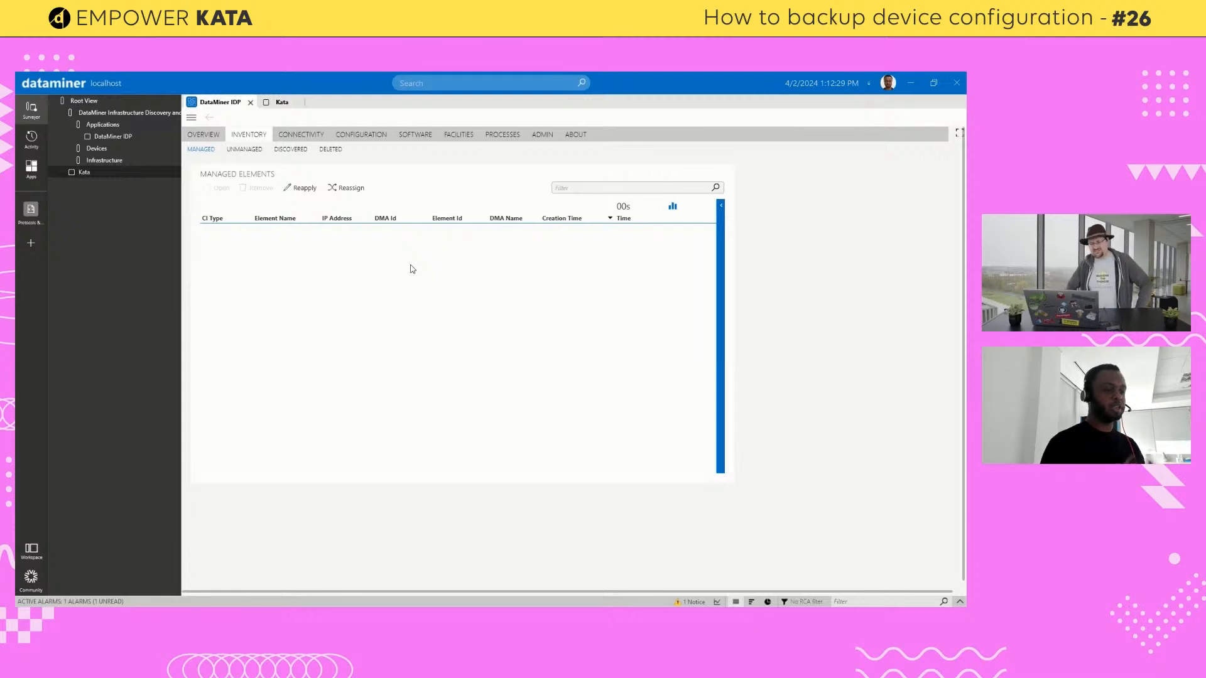
click(542, 134)
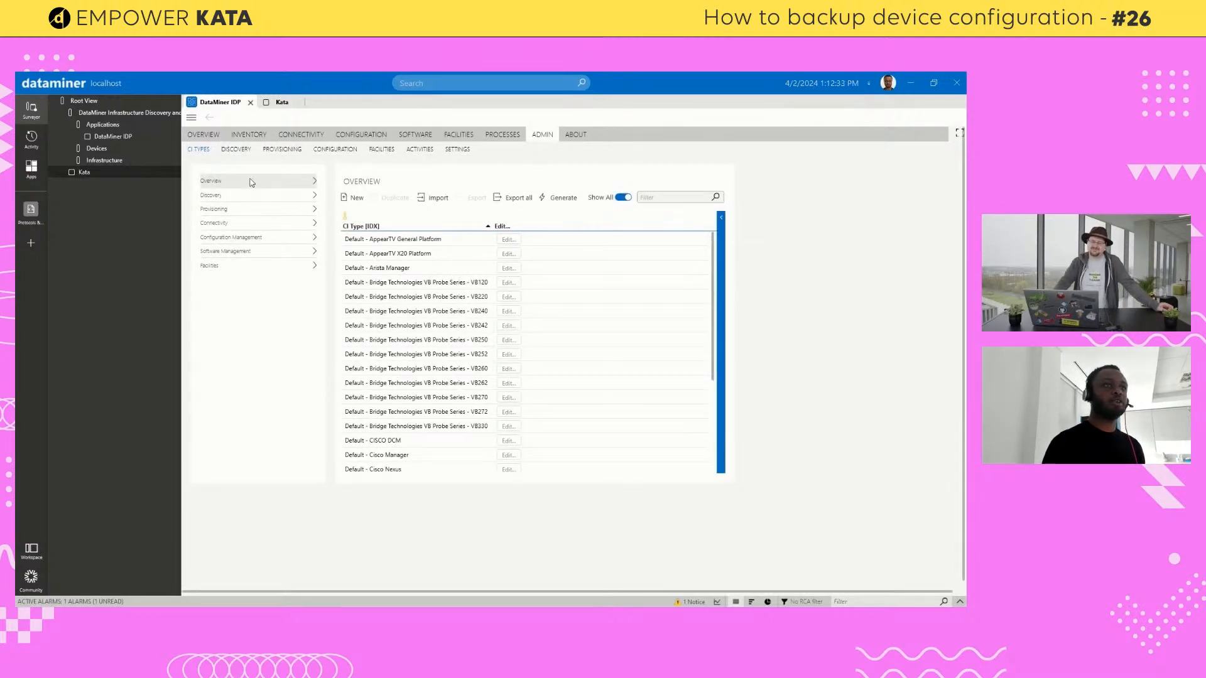
click(618, 200)
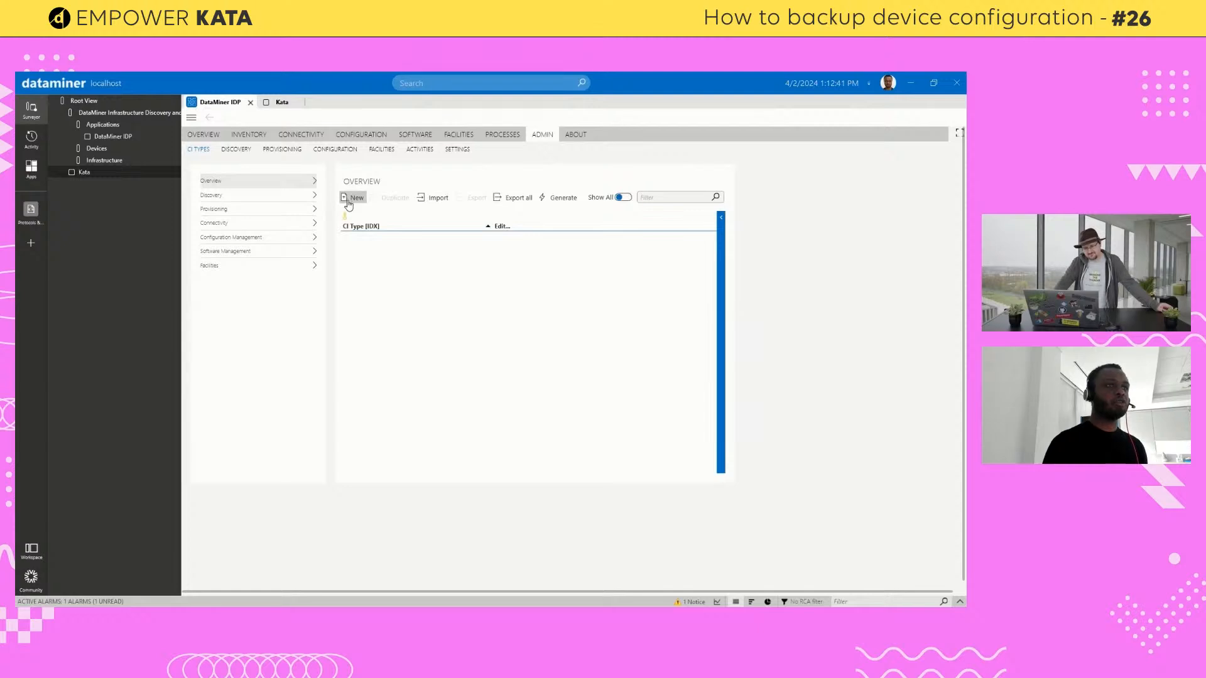
click(565, 199)
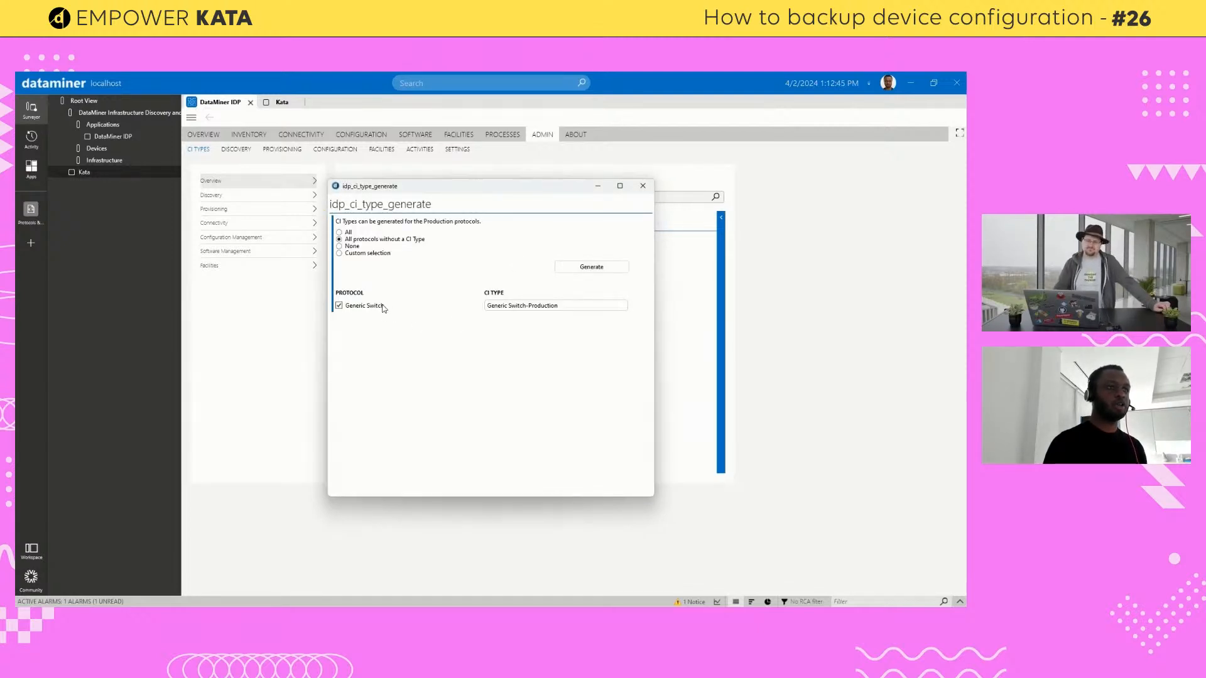
click(506, 308)
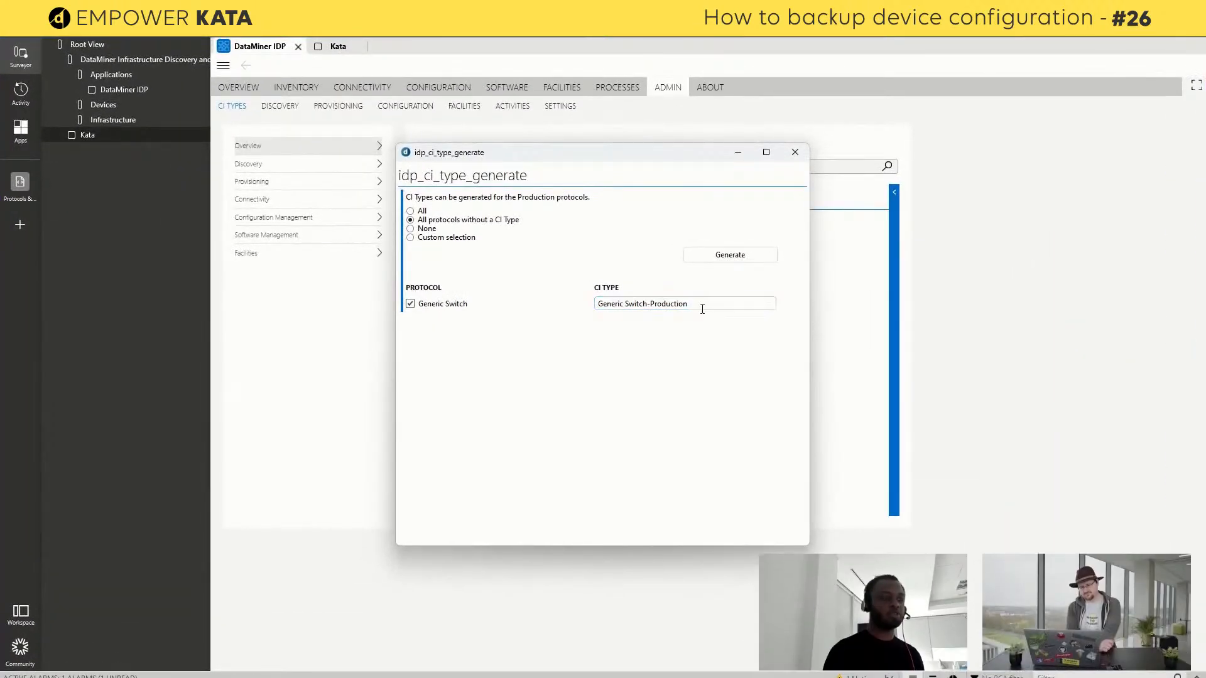
click(727, 261)
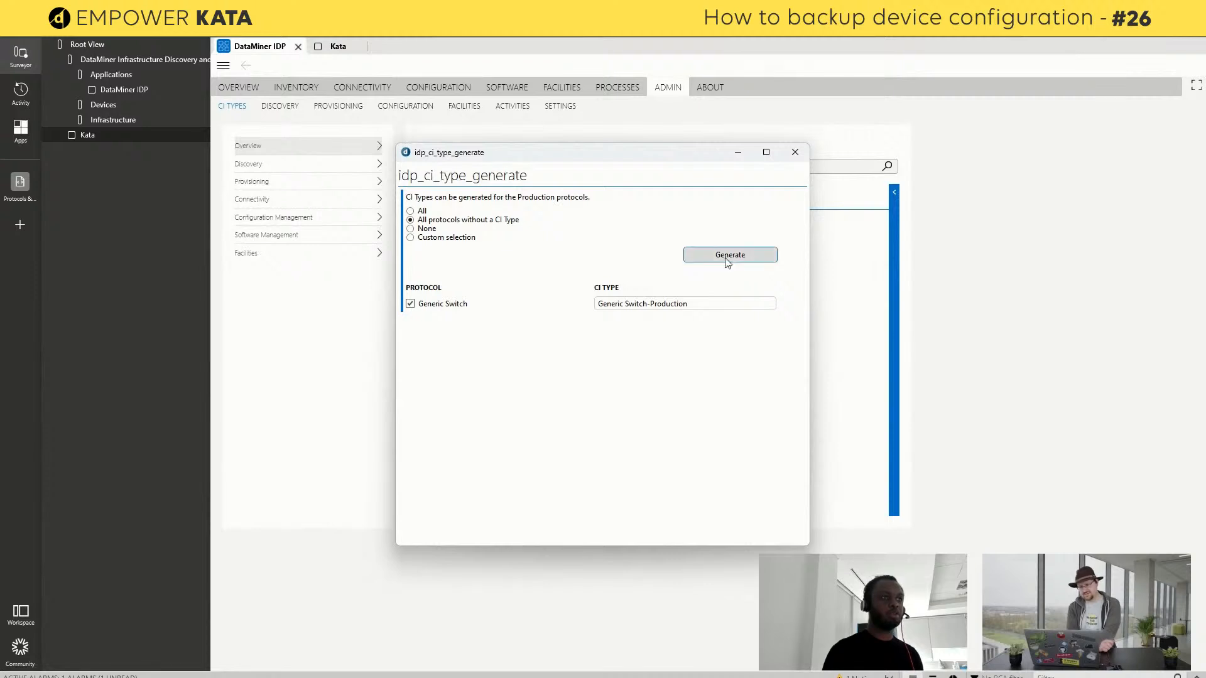
click(609, 244)
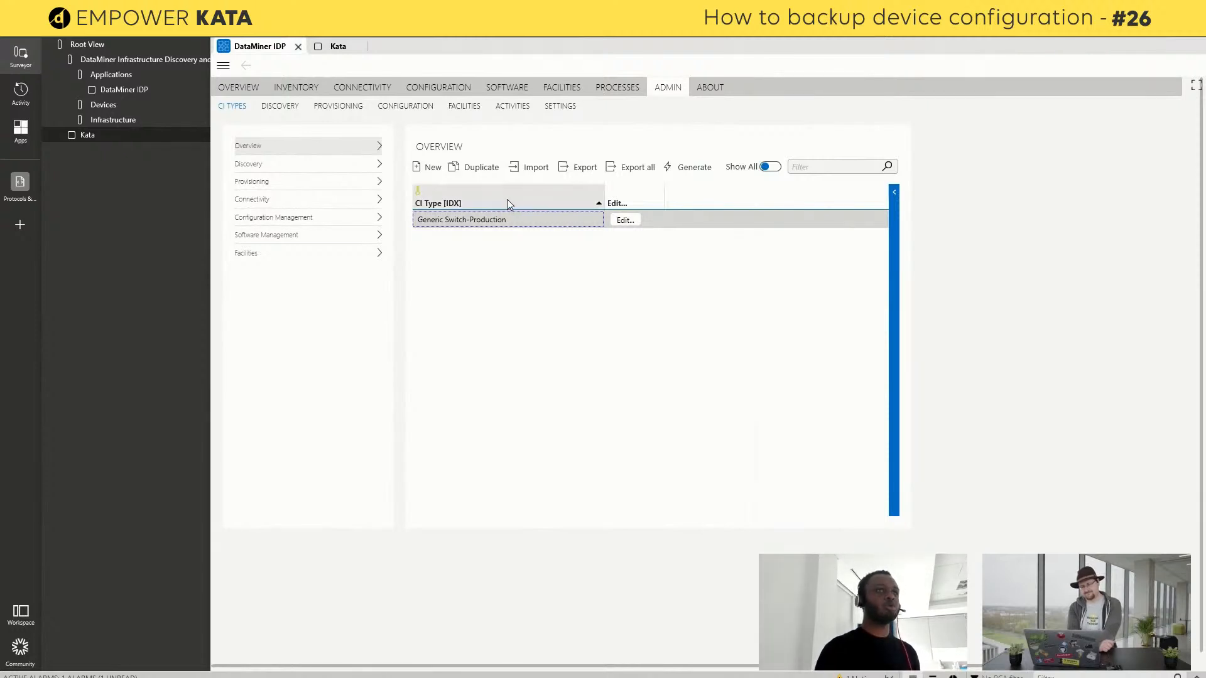
Refresh the unmanaged elements in the IDP inventory and select the Kata element among the managed elements
click(296, 88)
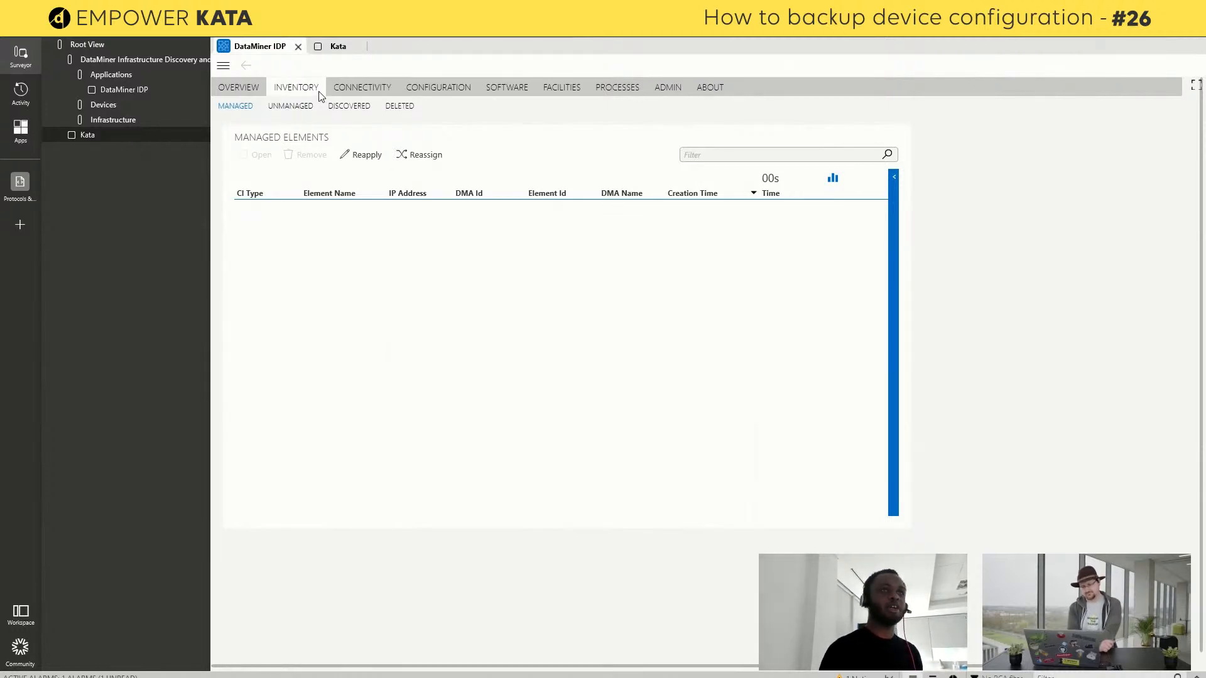
click(305, 107)
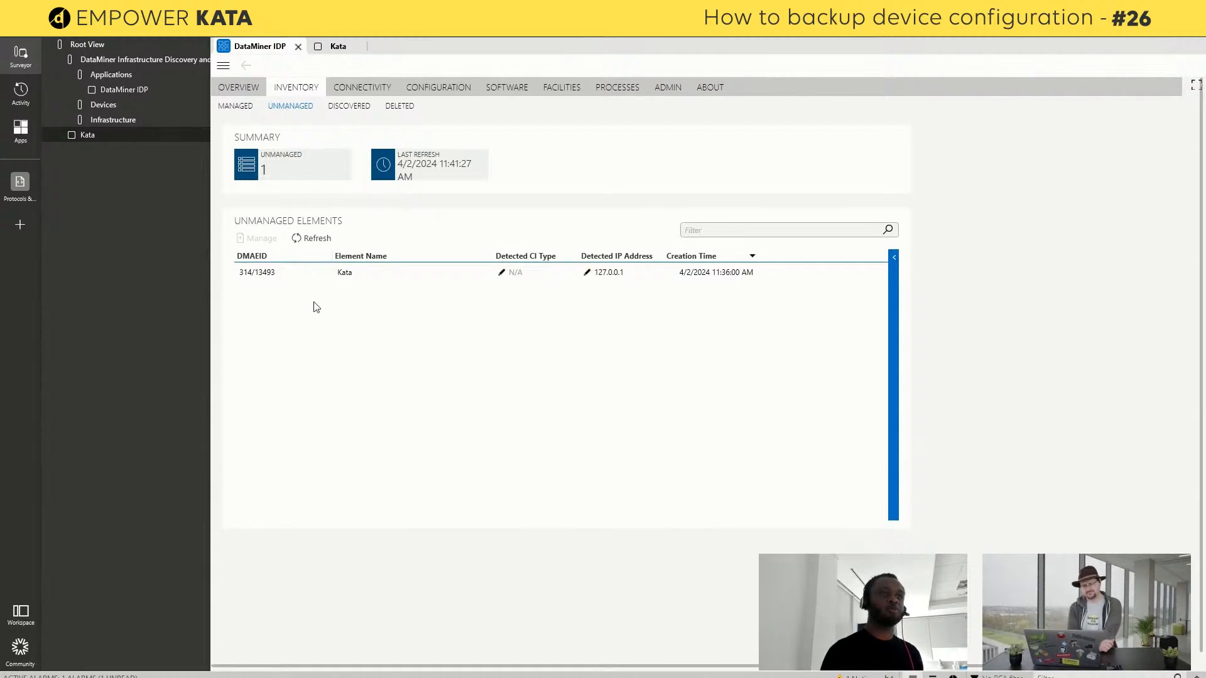
click(364, 272)
click(526, 272)
click(323, 239)
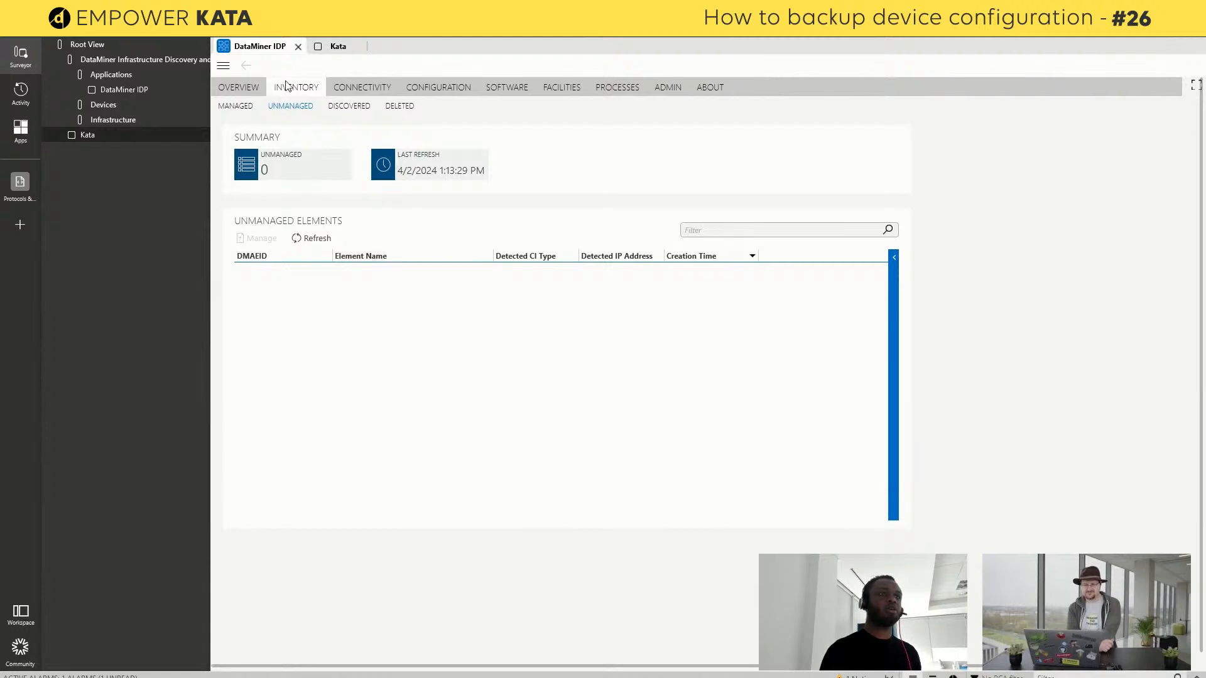
click(231, 108)
click(359, 206)
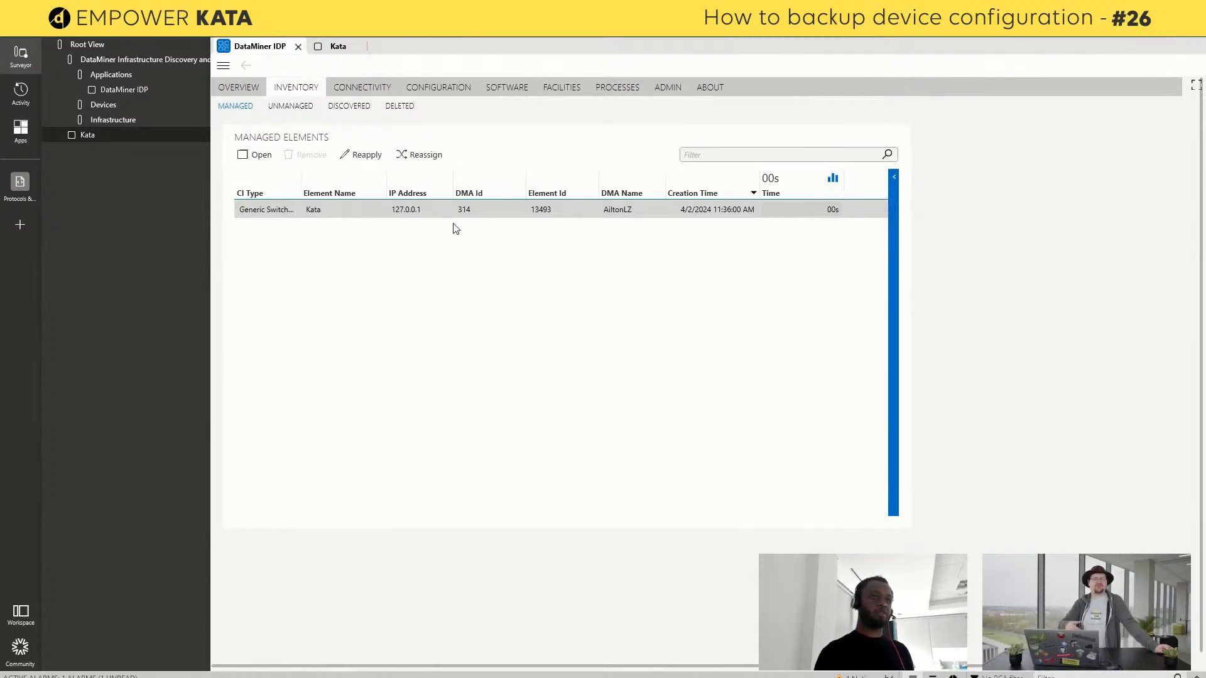
Collapse the Surveyor and show the configuration archive and network share settings in the IDP administration
click(11, 63)
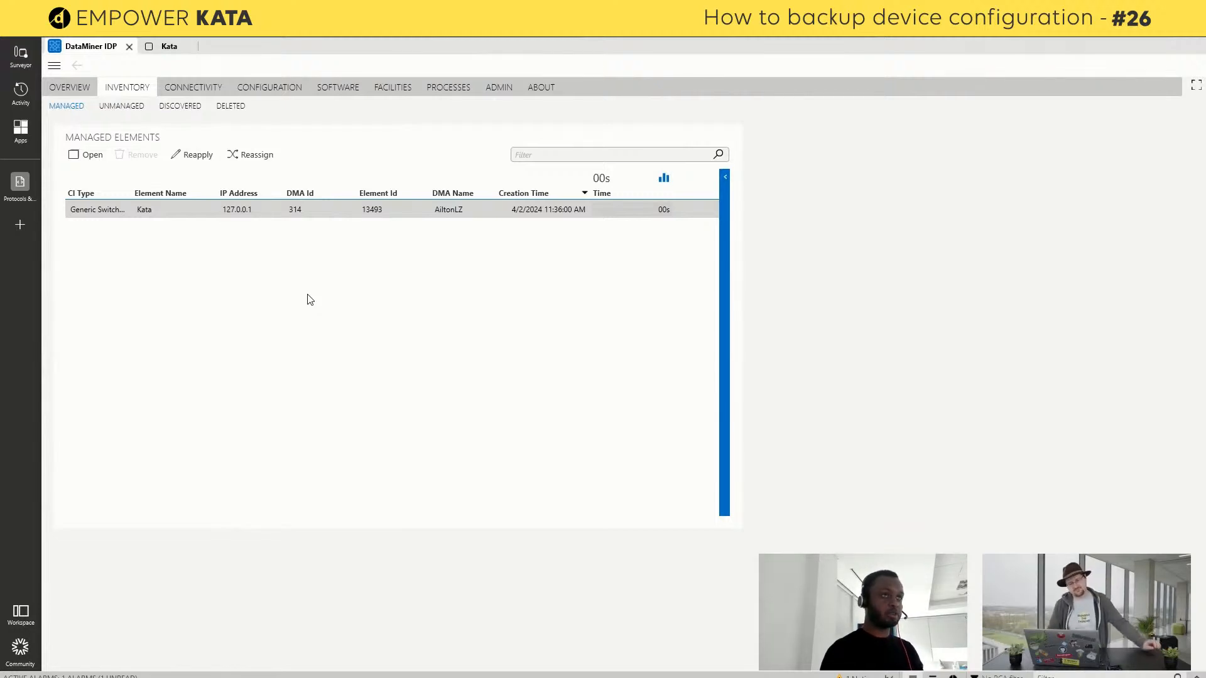
click(503, 89)
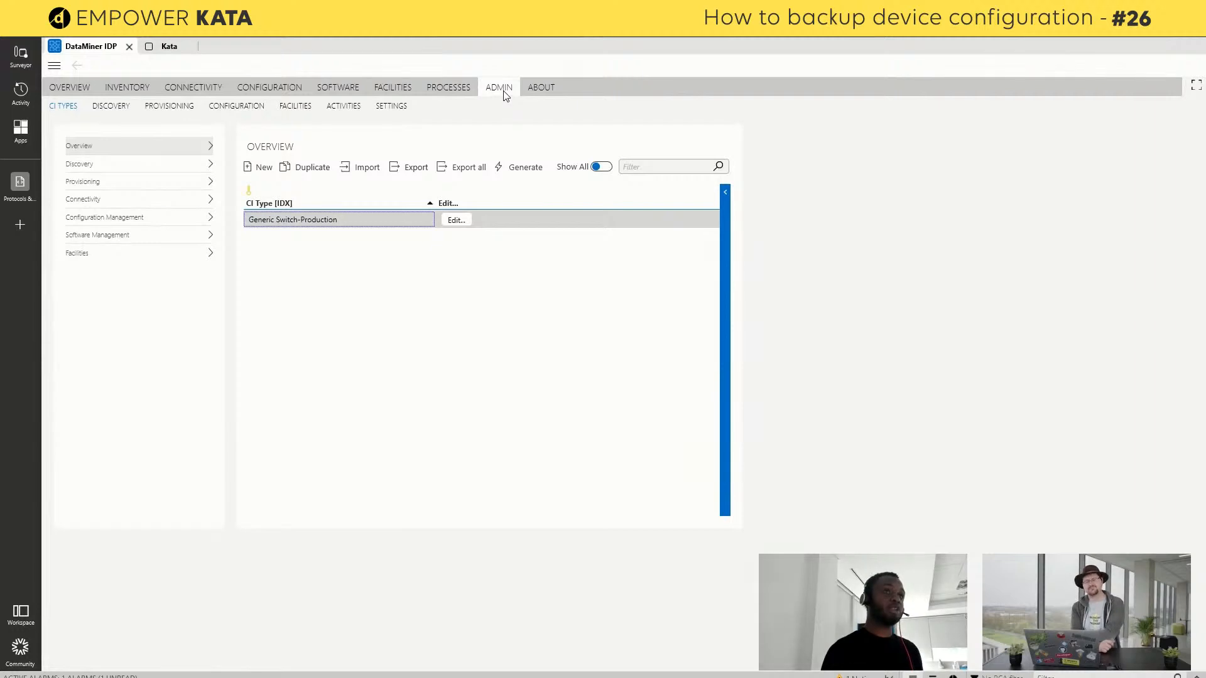
click(255, 108)
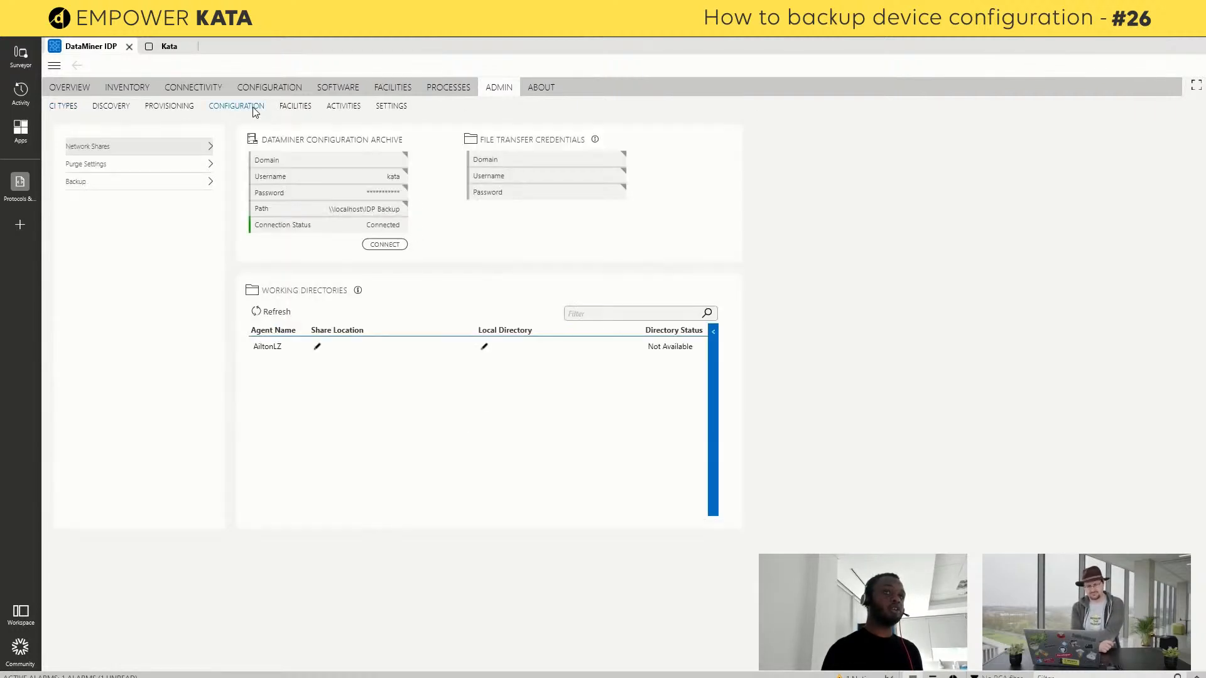
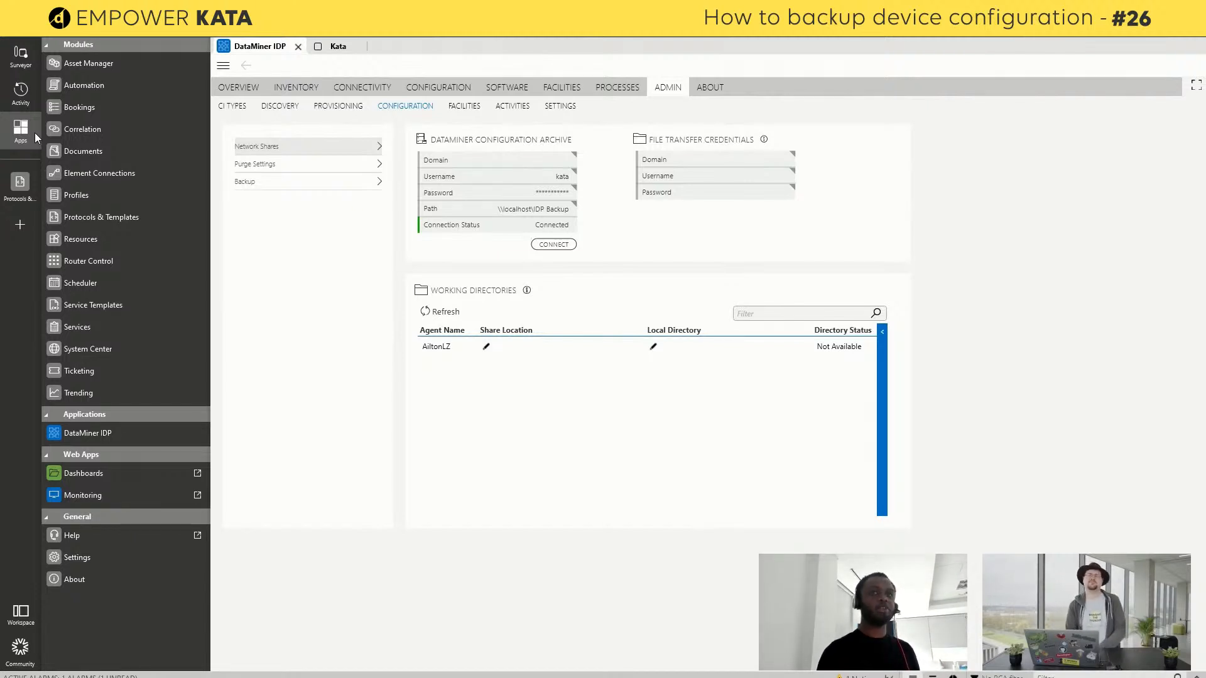
Open the Automation module, expand the IDP script folders down to Configuration Management's Backup folder, and widen the script tree
click(86, 84)
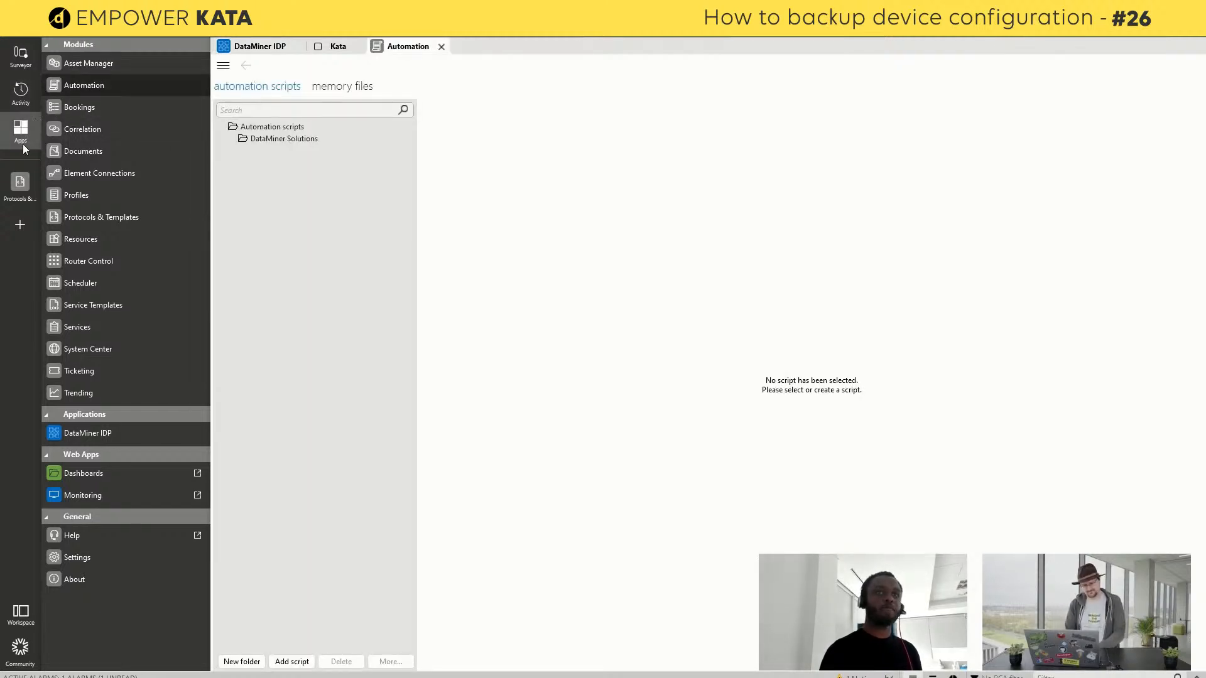
click(23, 145)
click(63, 138)
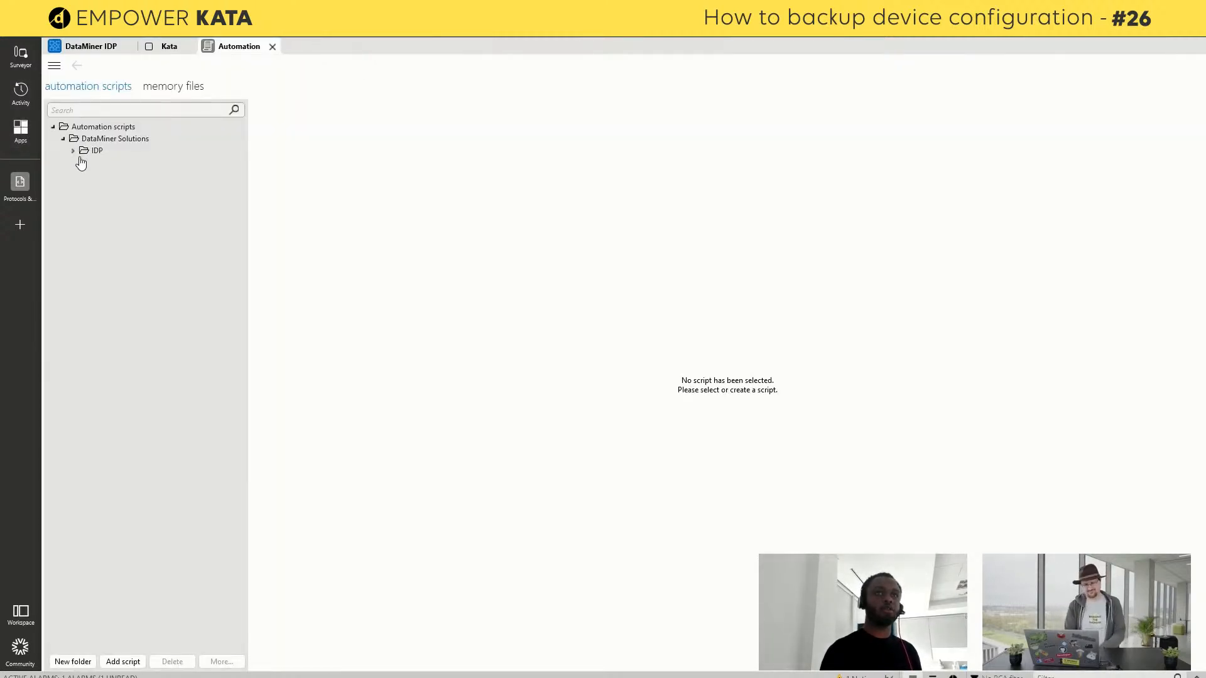
click(72, 151)
click(83, 162)
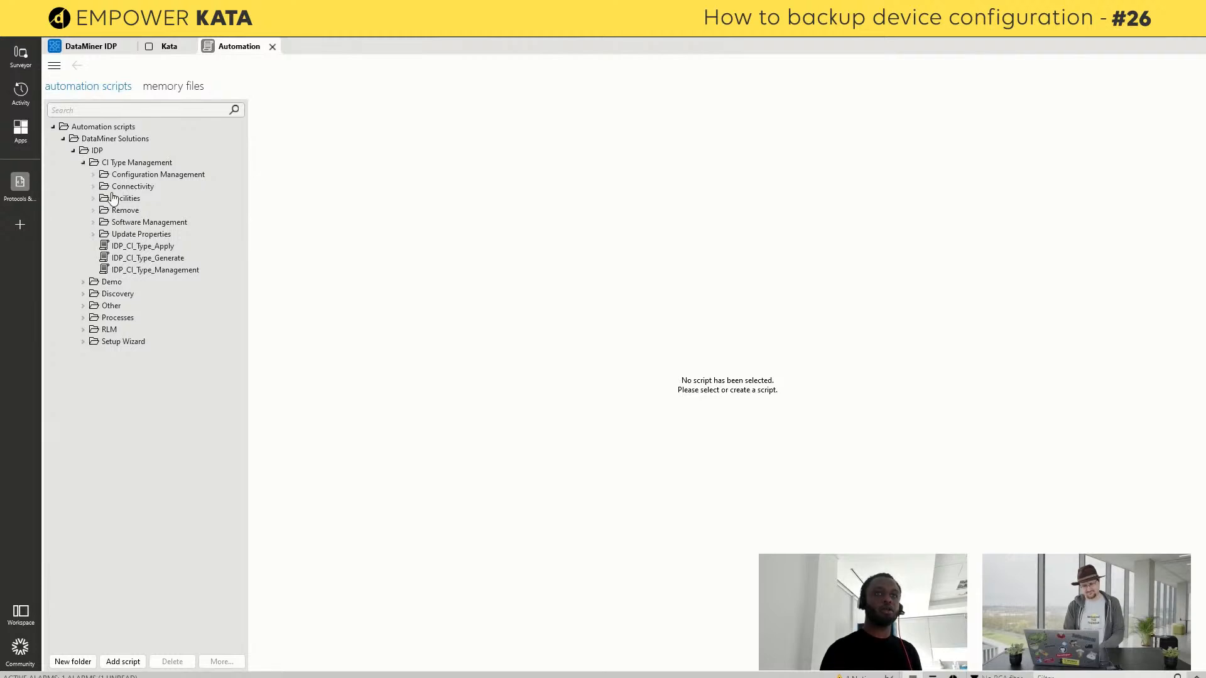
click(93, 175)
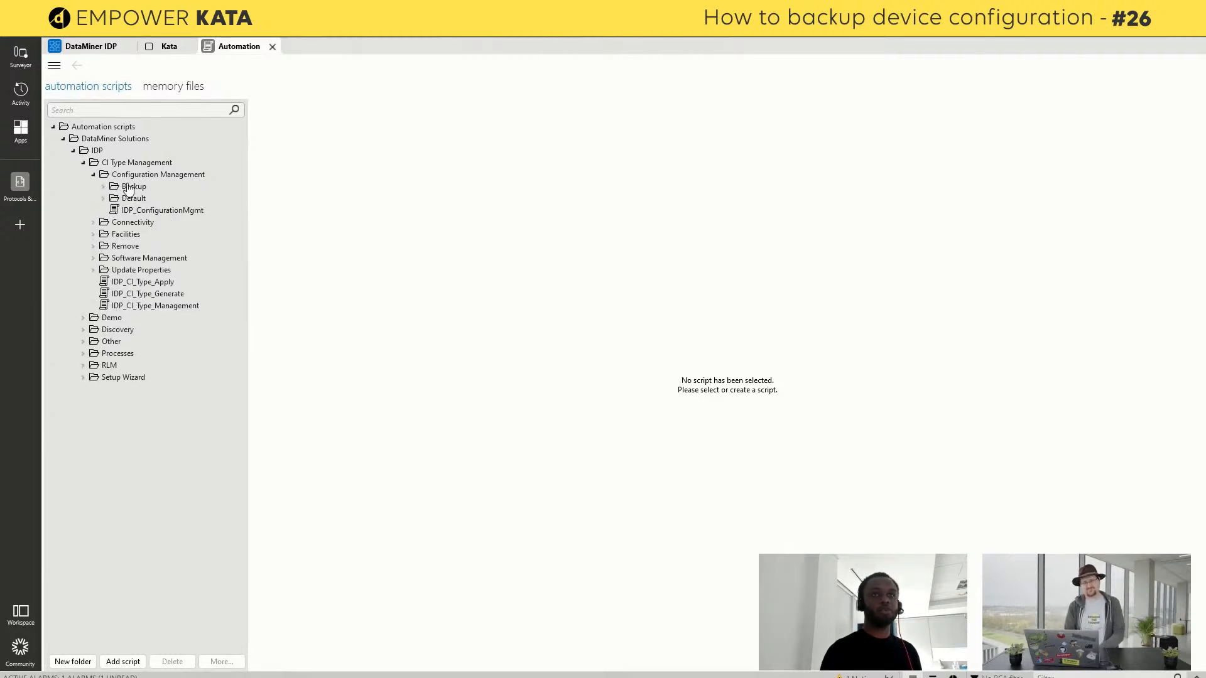
click(103, 187)
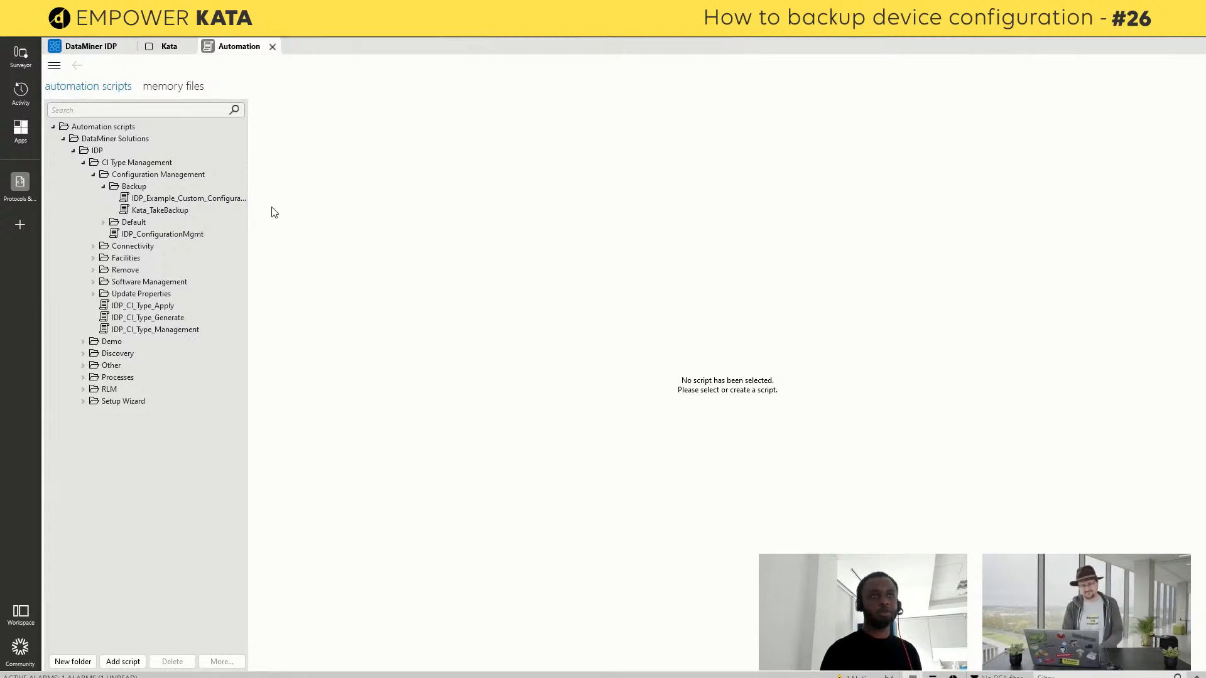
drag(248, 212, 306, 212)
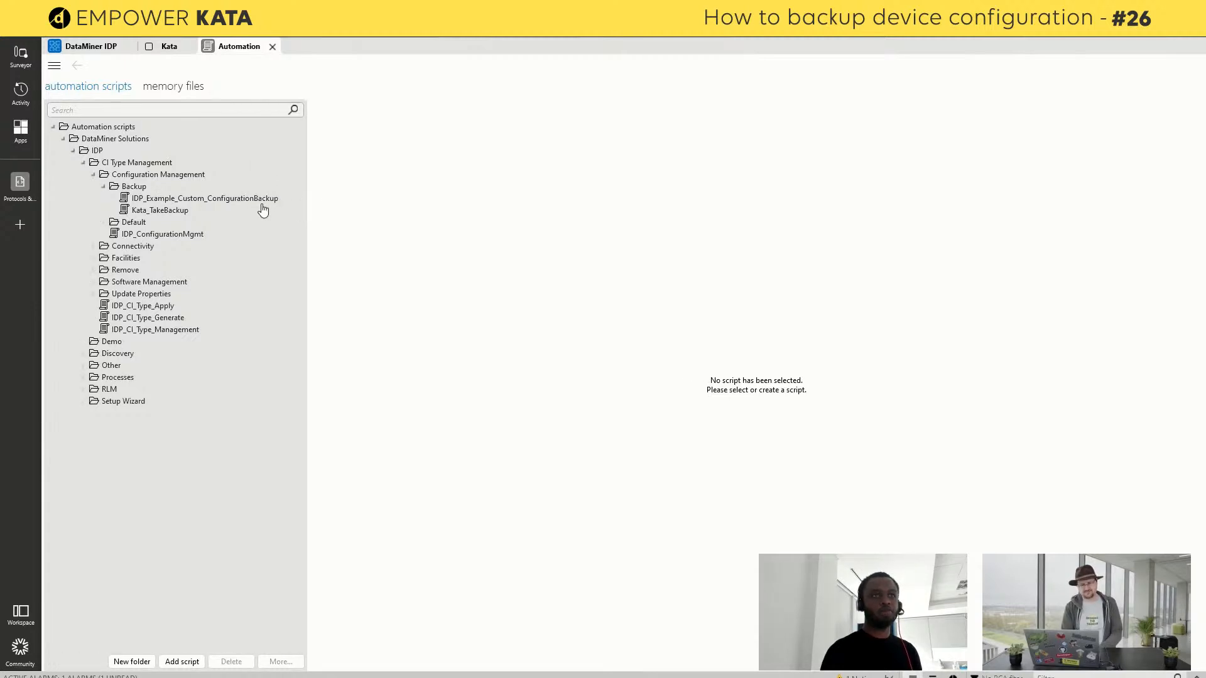
Open the IDP_Example_Custom_ConfigurationBackup script and examine its C# code, including the Run and CreateAndSendBackup methods
click(256, 199)
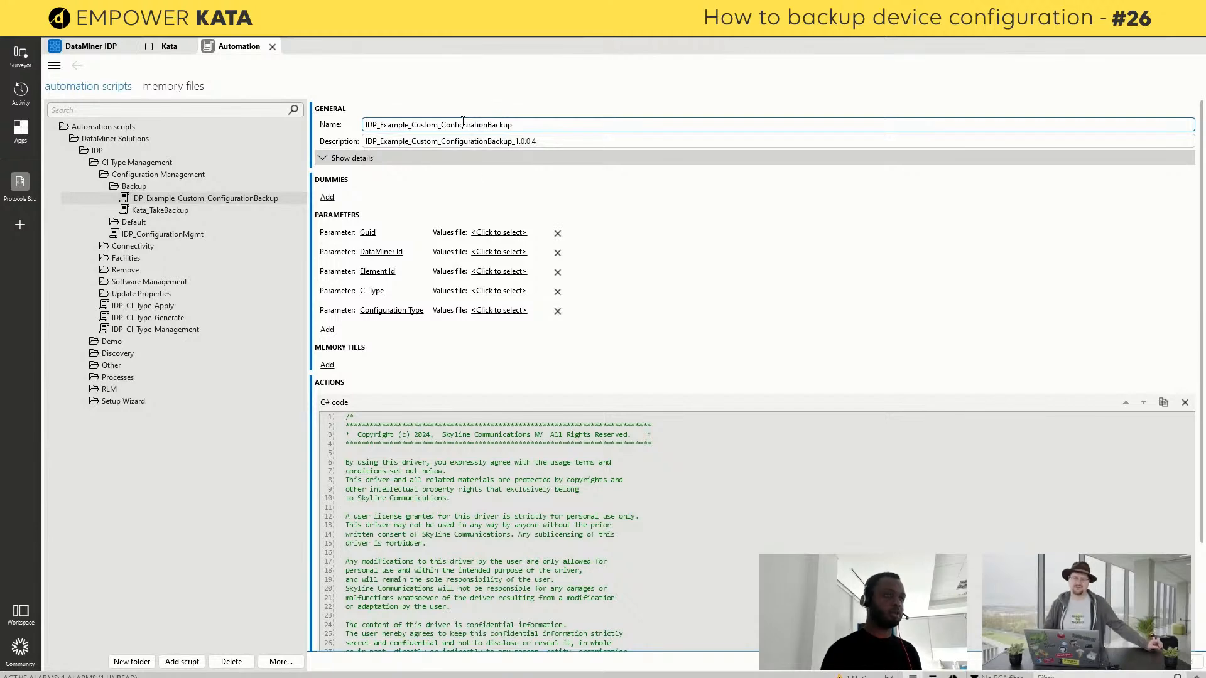
scroll(741, 333, down, 2)
scroll(728, 377, down, 8)
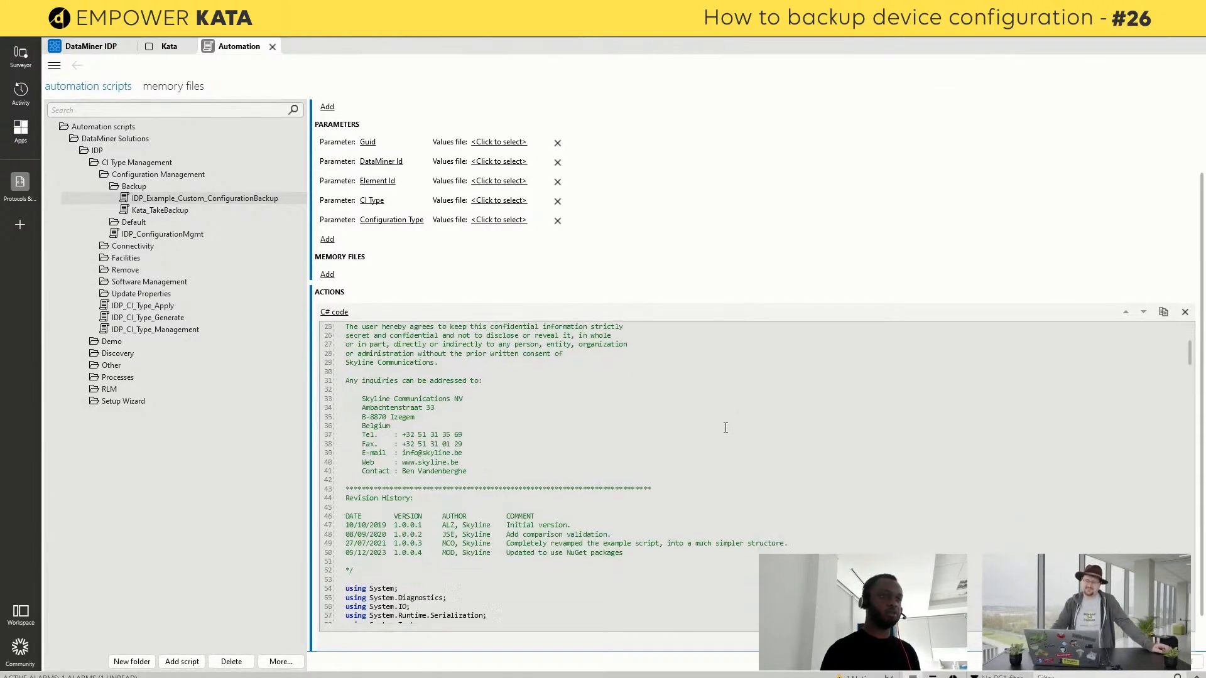
scroll(725, 428, down, 15)
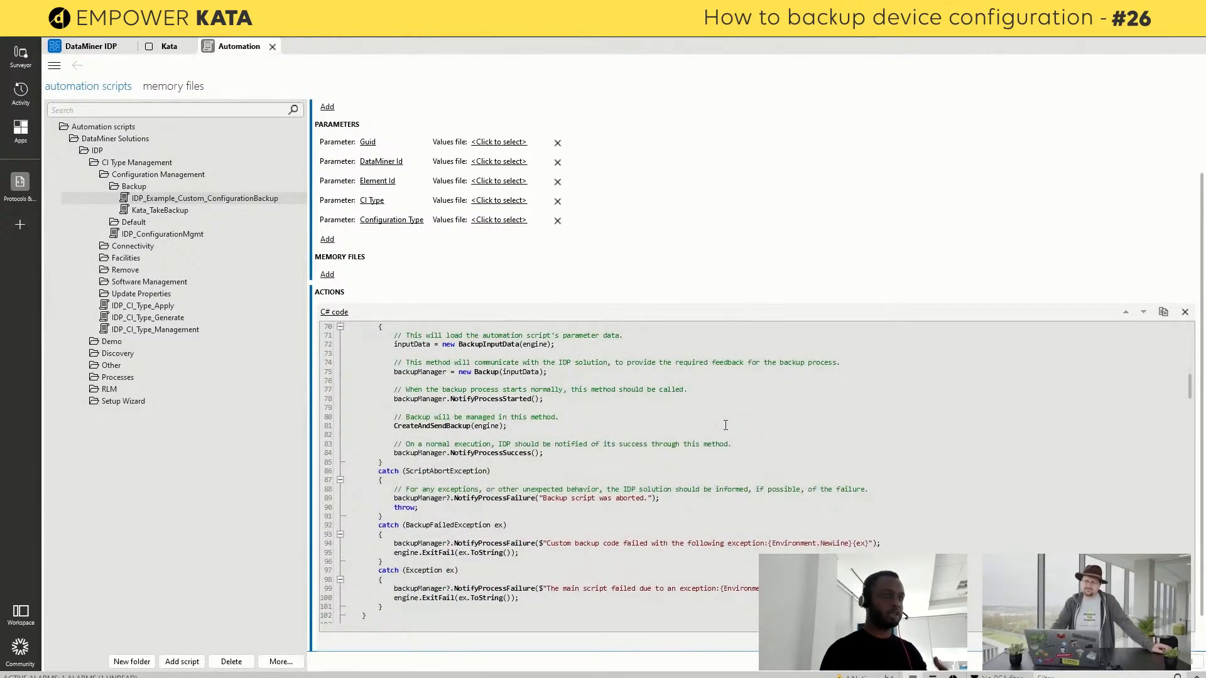
scroll(725, 426, down, 16)
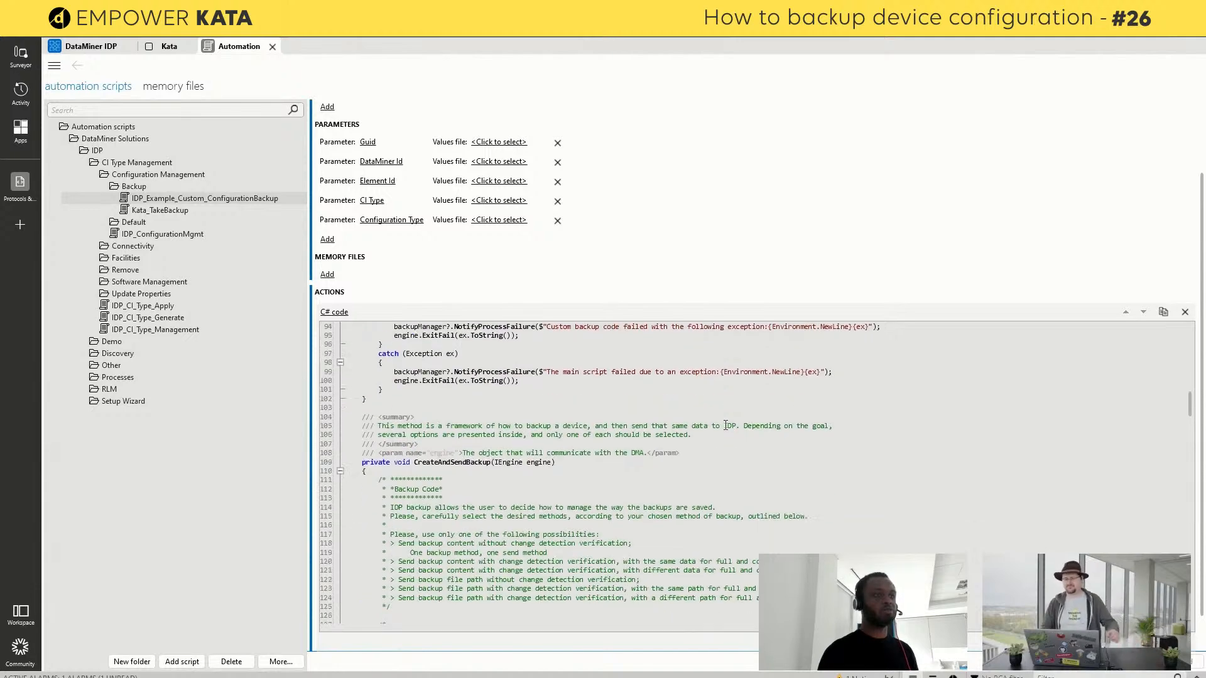
scroll(726, 426, up, 16)
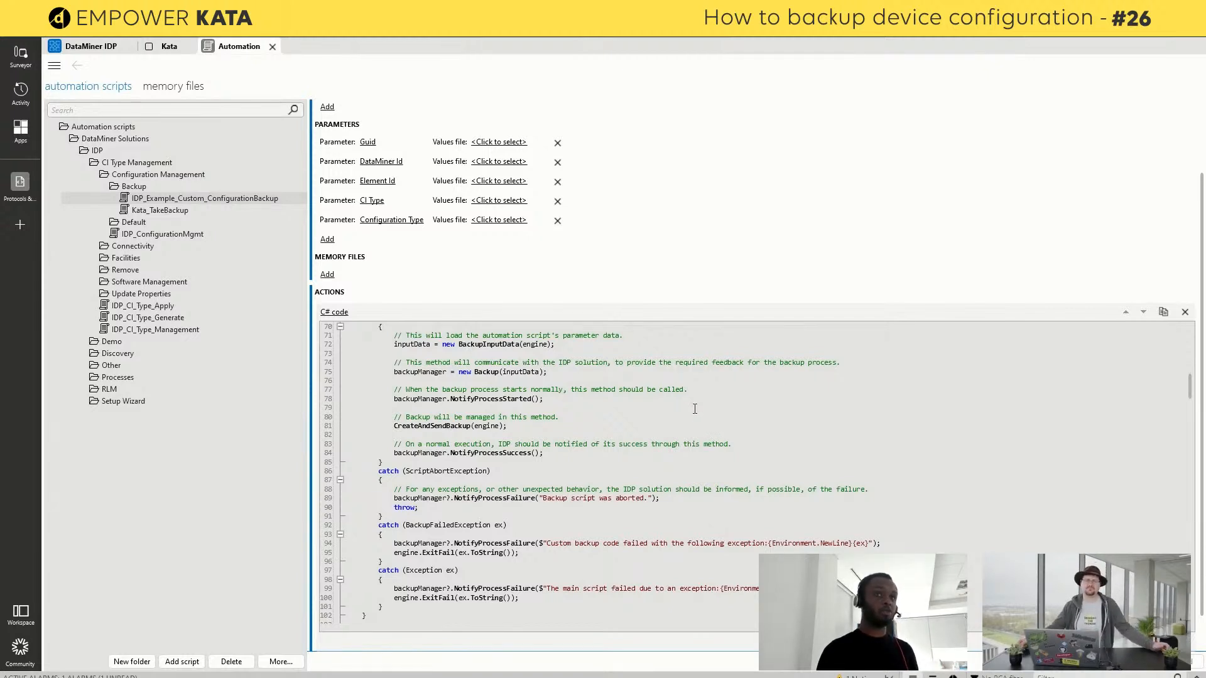
Select the Kata_TakeBackup script, switch to its C# code in Visual Studio, and examine the file down to the Run method
click(164, 215)
scroll(564, 195, up, 3)
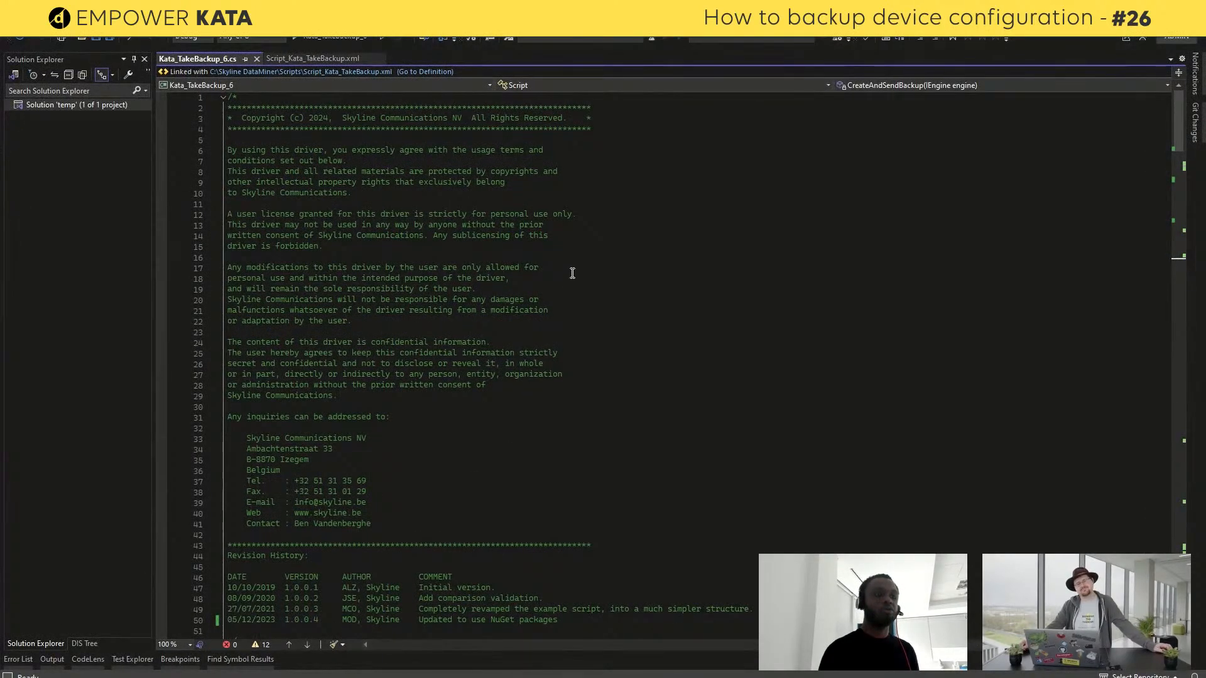
click(553, 237)
scroll(565, 244, down, 7)
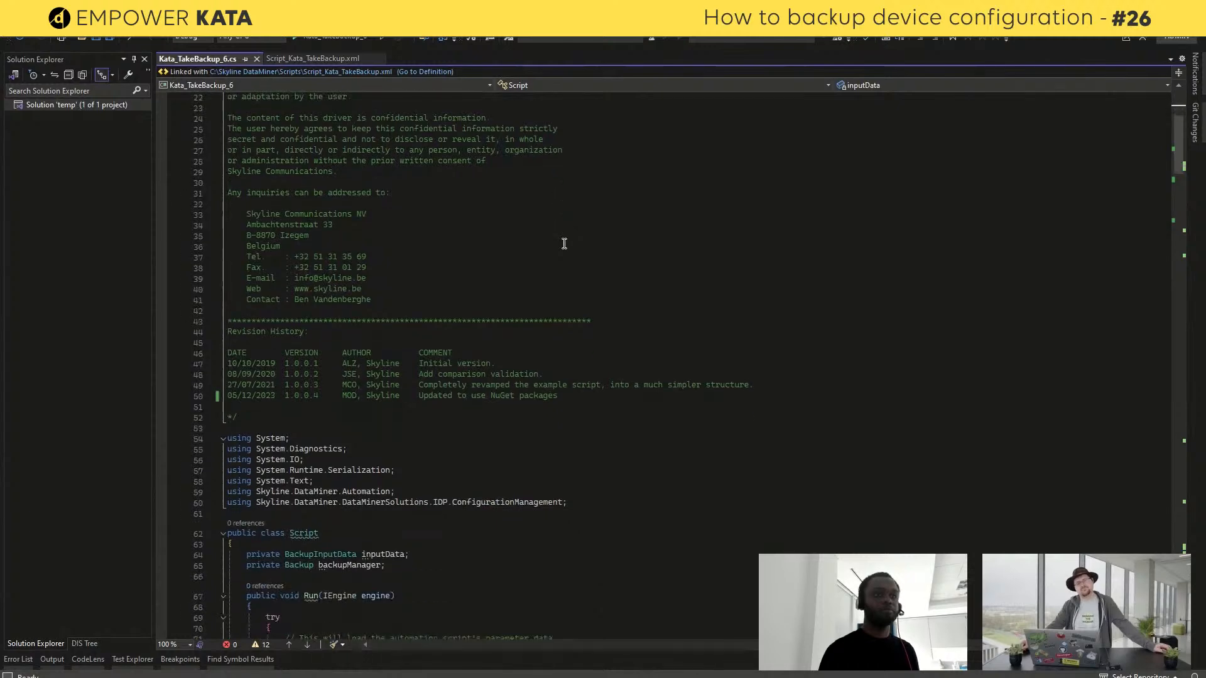
scroll(565, 244, down, 13)
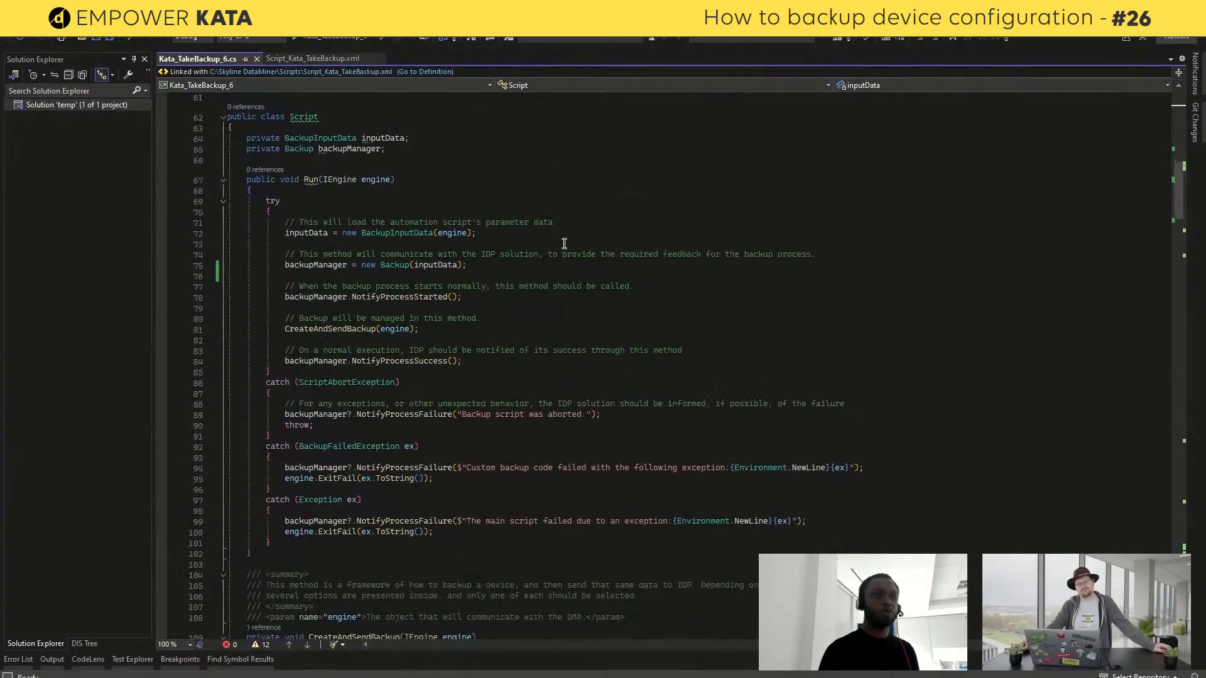
Examine the inputData and backupManager initialization in the Run method, and check the five script parameters in the script's XML file
click(561, 238)
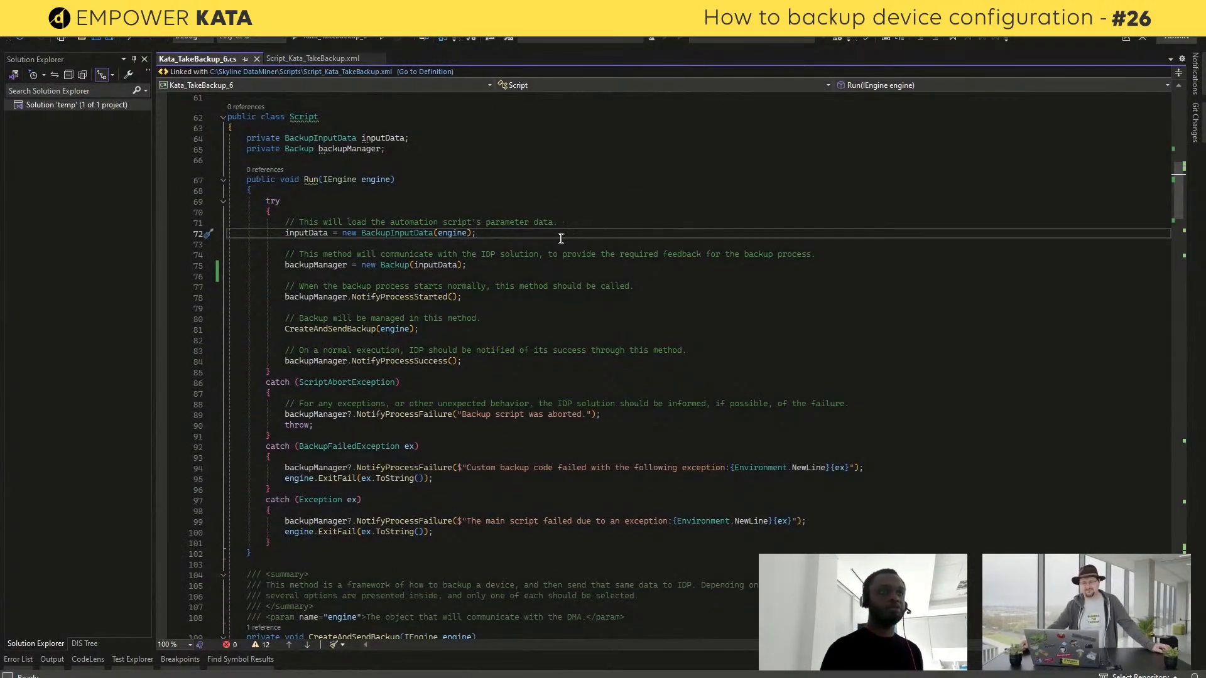
scroll(560, 239, up, 1)
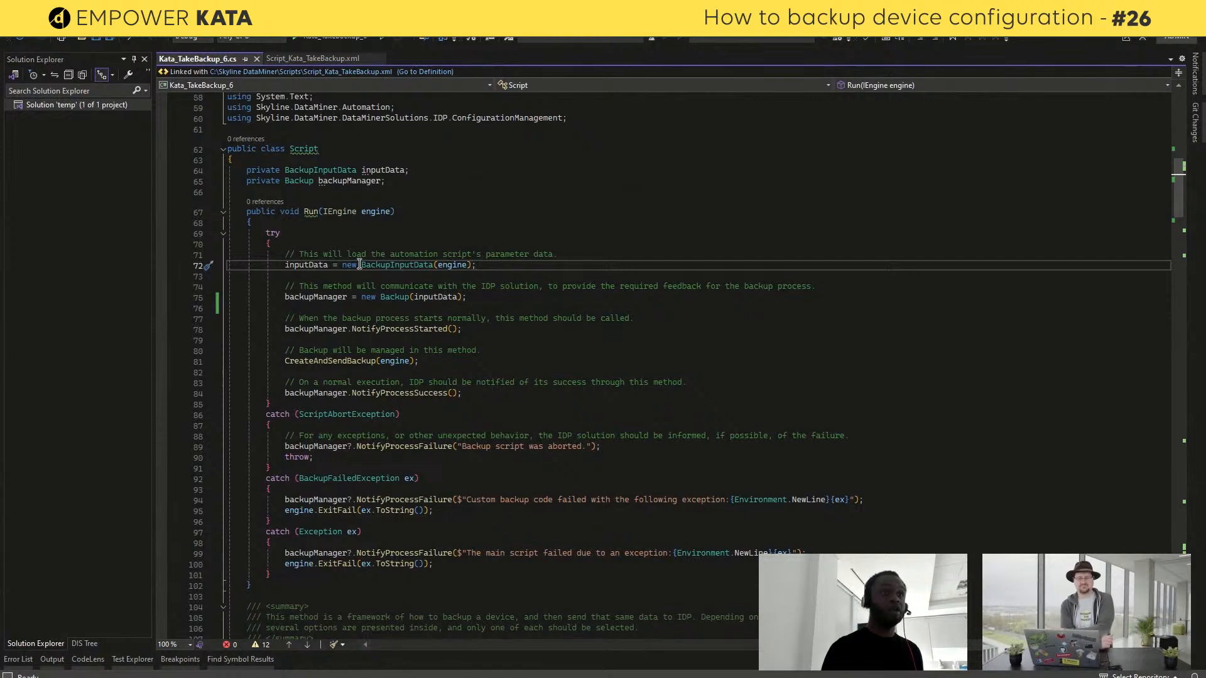
drag(472, 297, 463, 246)
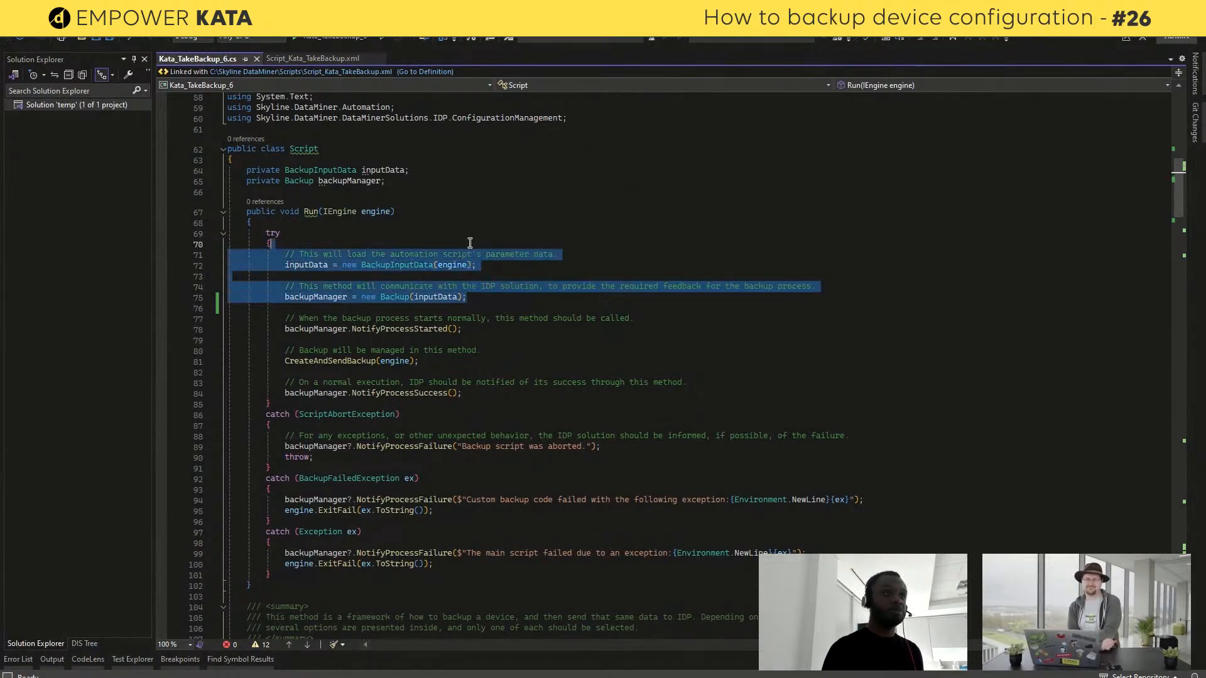
click(463, 247)
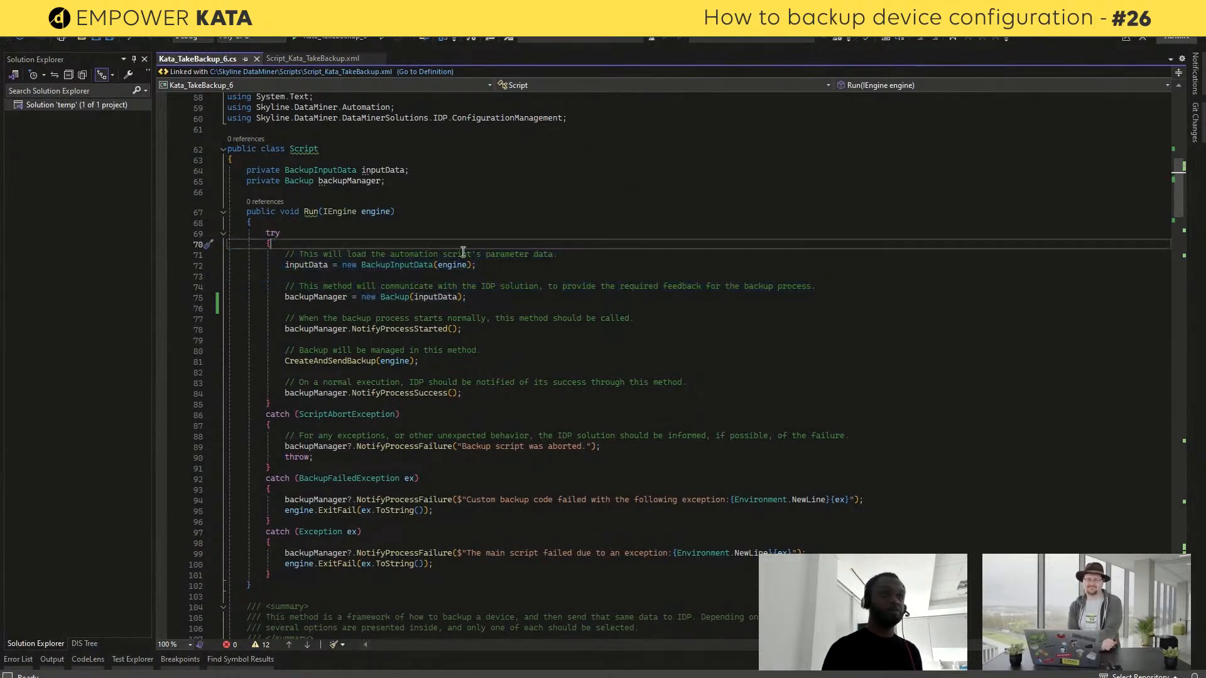
double_click(367, 265)
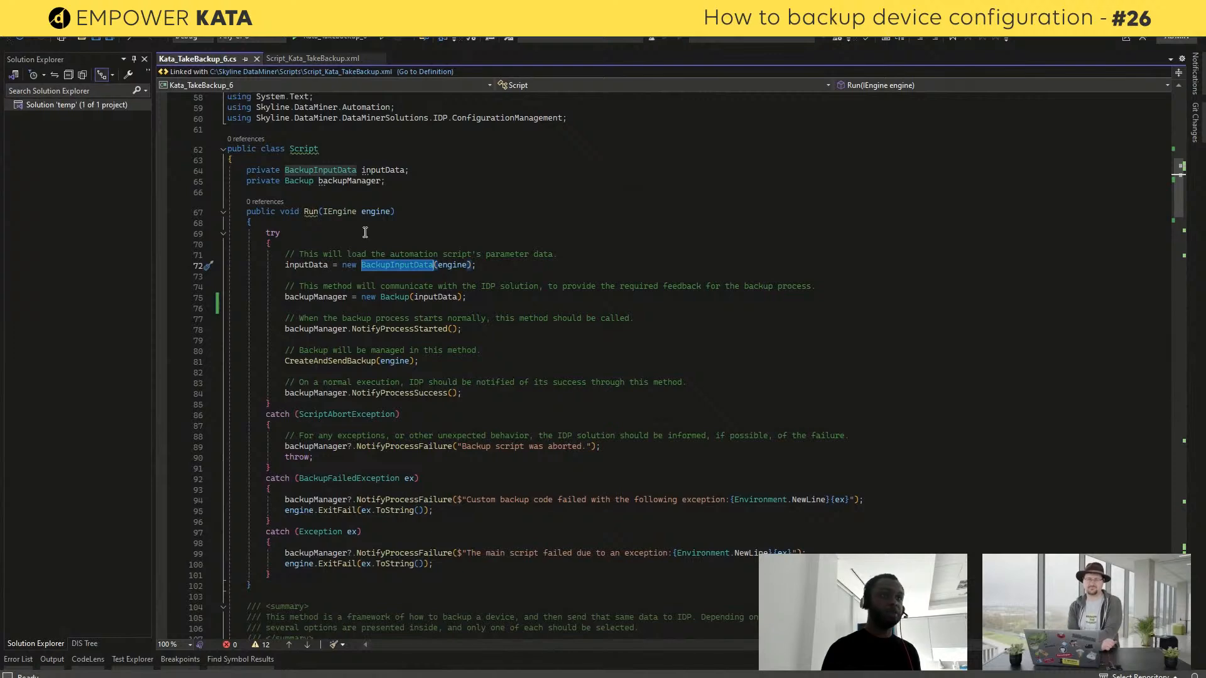
click(300, 59)
drag(230, 215, 447, 362)
click(494, 335)
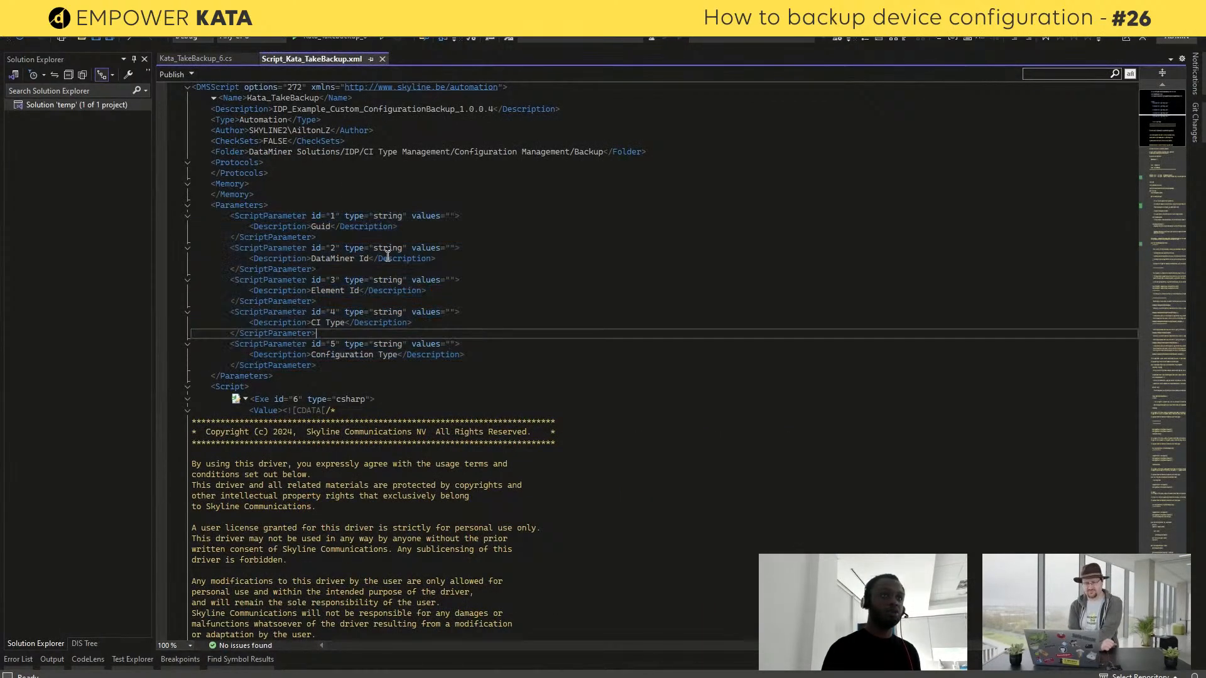
click(218, 58)
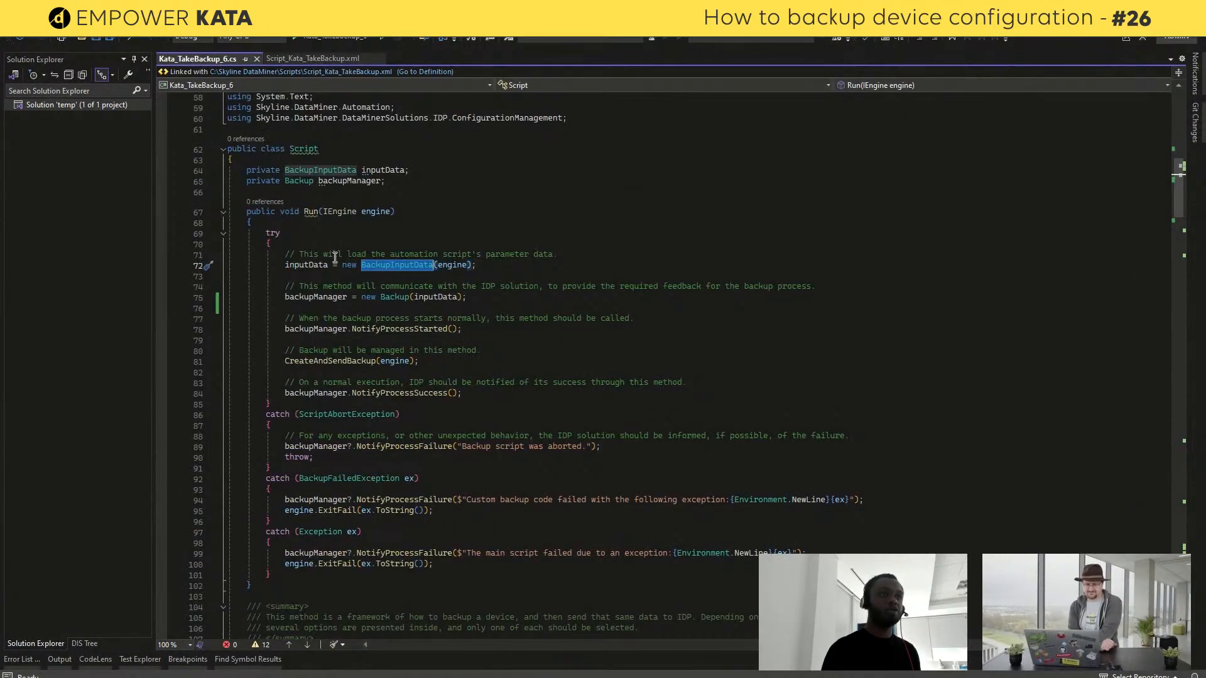
Examine the Backup object creation and the NotifyProcessStarted, CreateAndSendBackup and NotifyProcessSuccess calls in the Run method
click(392, 297)
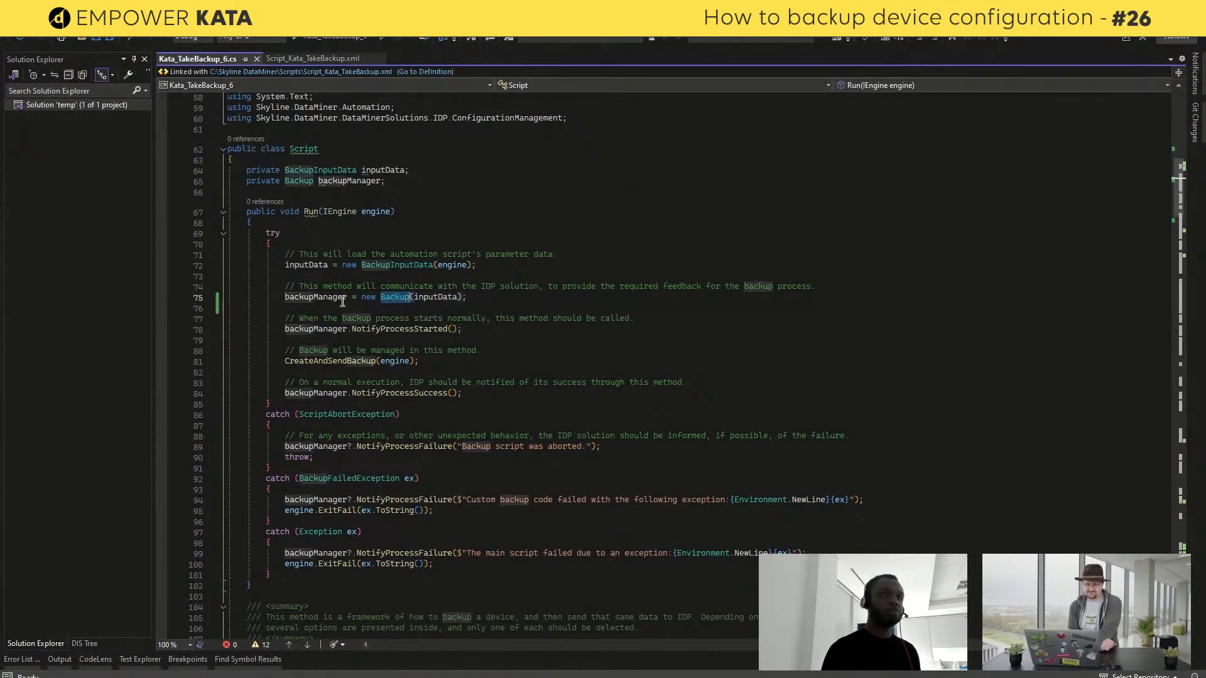
double_click(390, 298)
scroll(389, 301, down, 2)
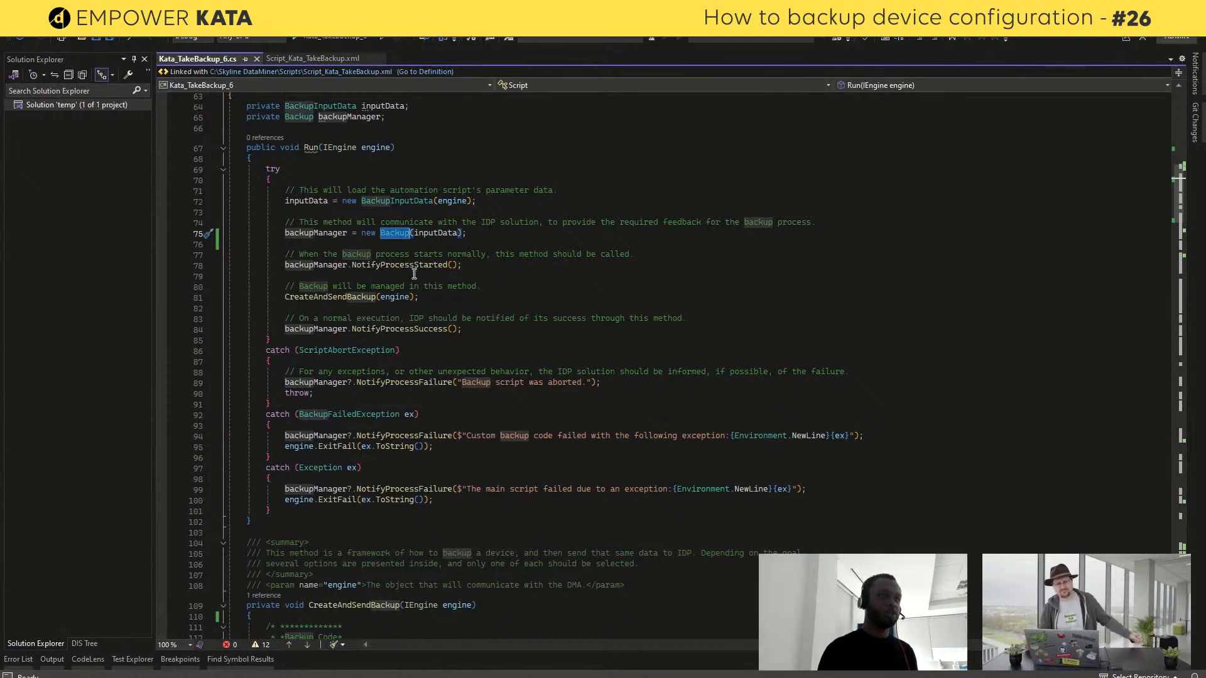
click(511, 261)
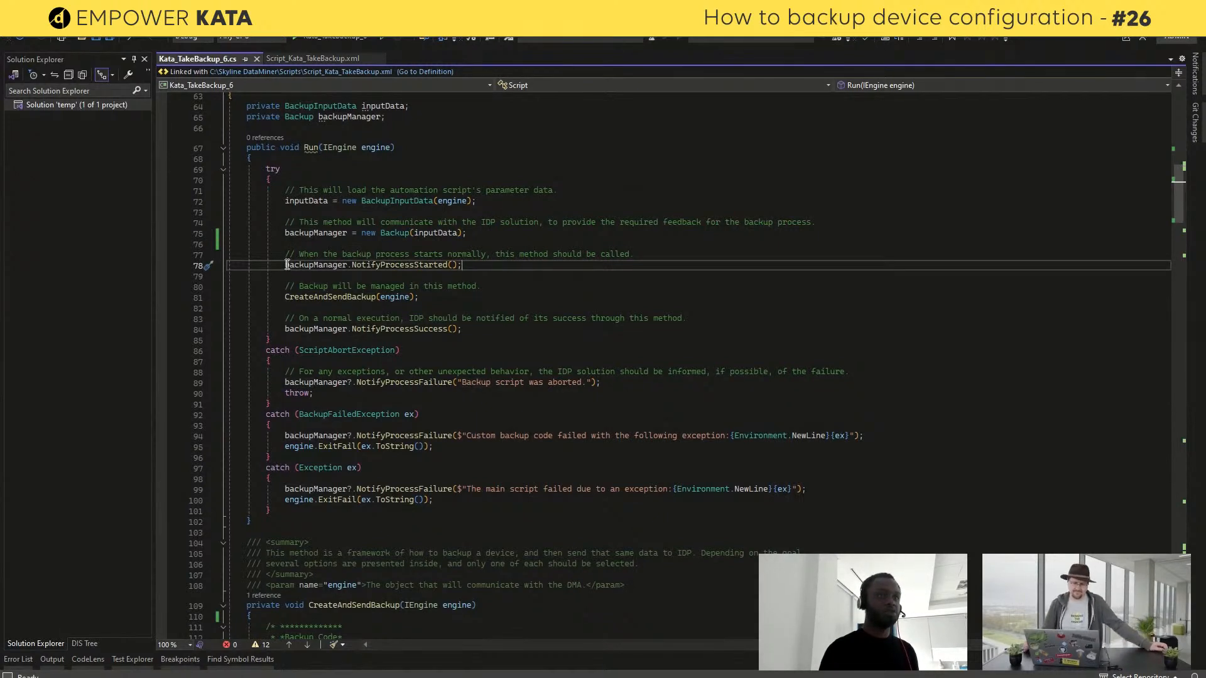
drag(286, 257, 468, 265)
click(468, 264)
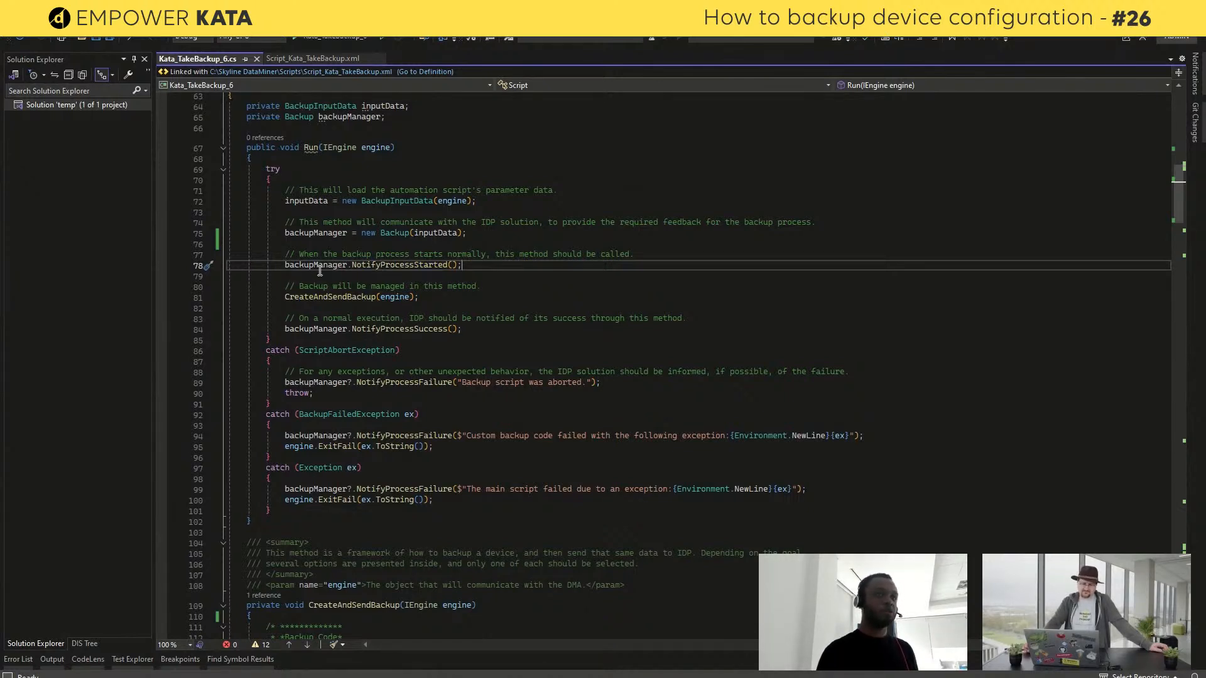
drag(283, 283, 470, 313)
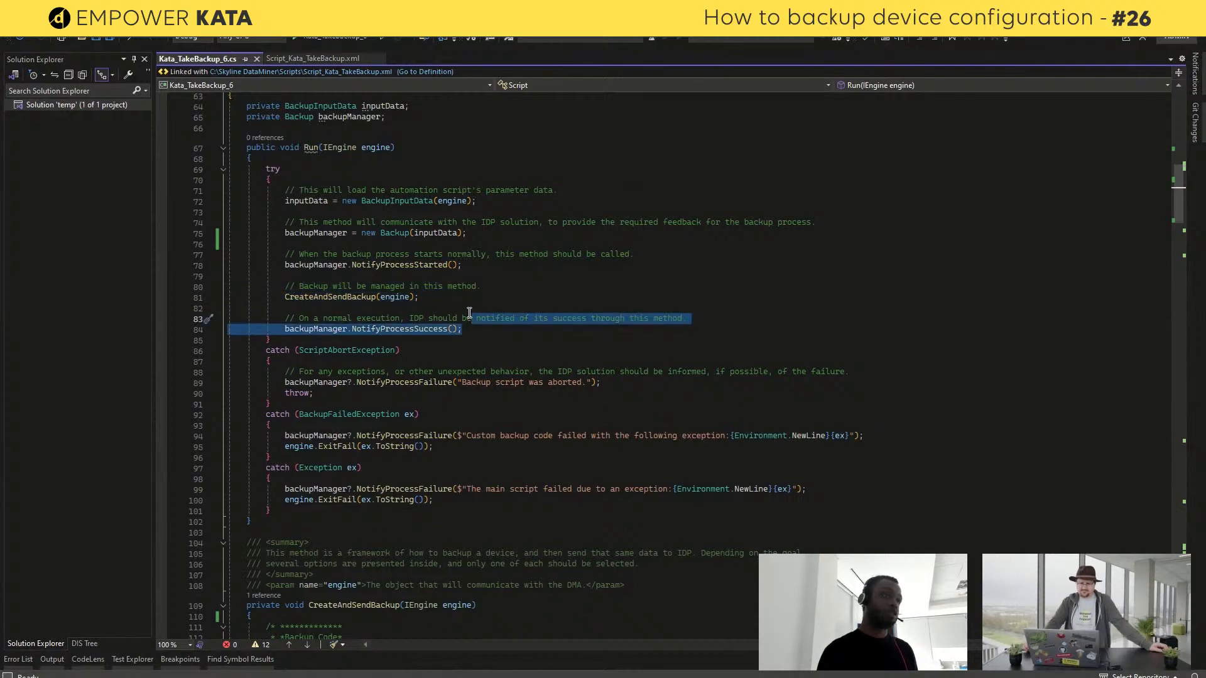
click(469, 312)
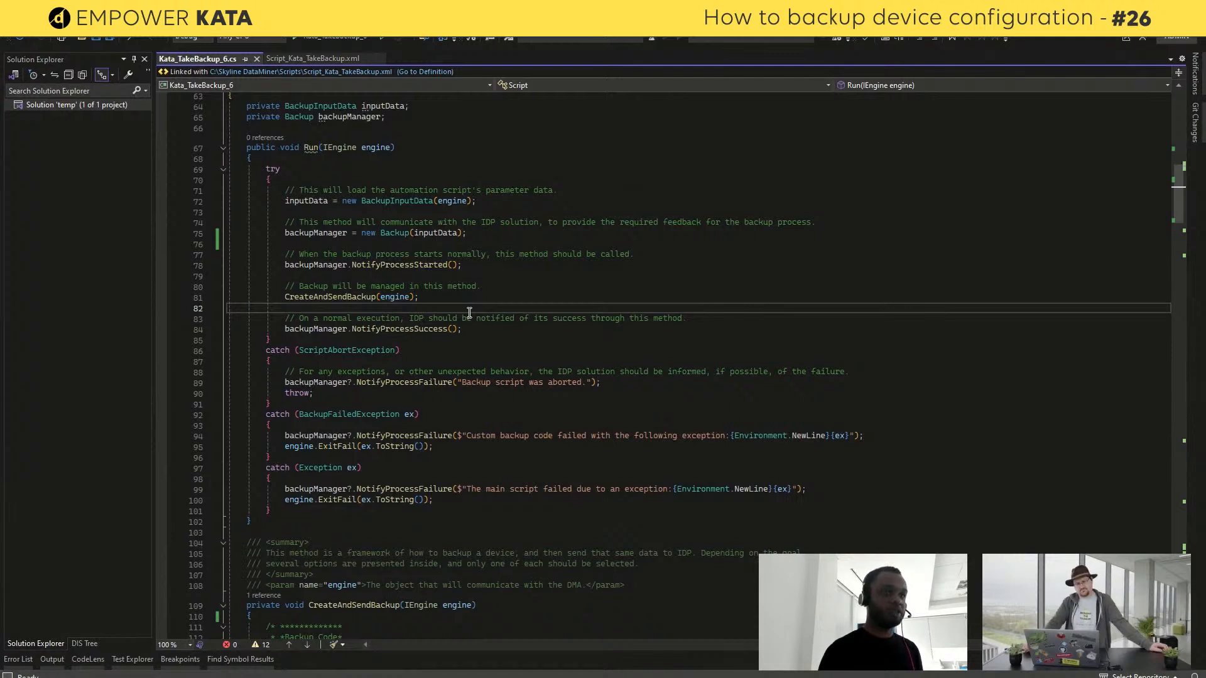
Examine the Run method's catch blocks and their NotifyProcessFailure calls
scroll(469, 313, down, 1)
double_click(434, 350)
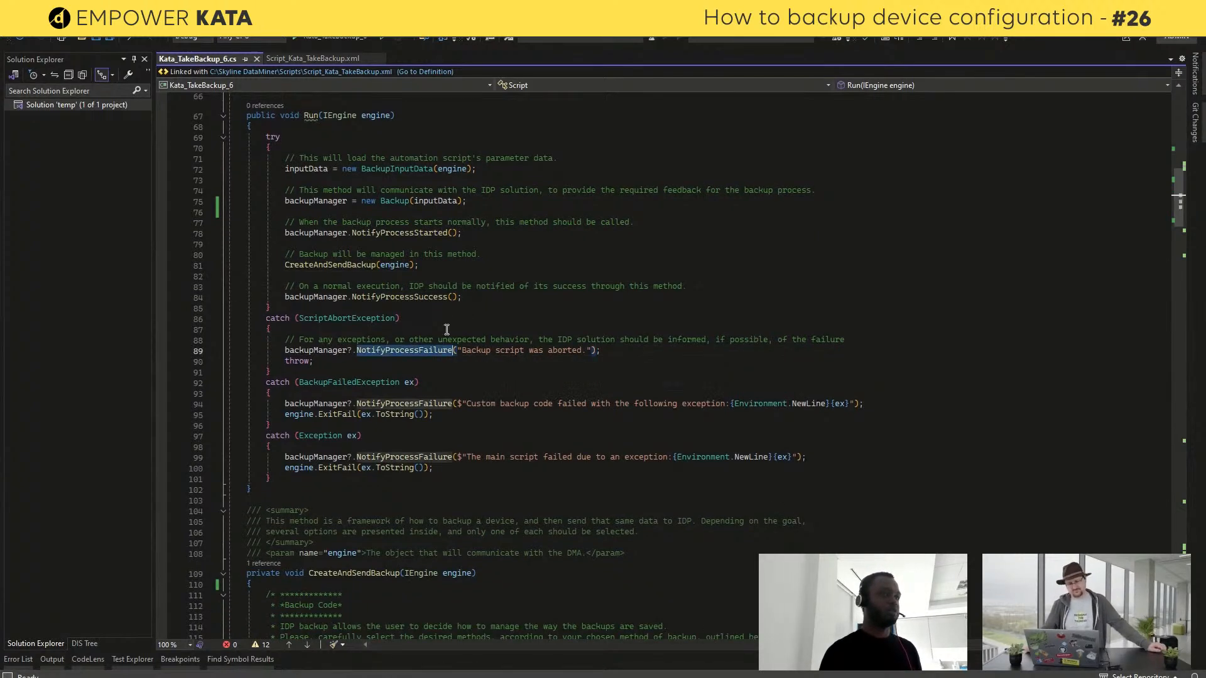
click(446, 329)
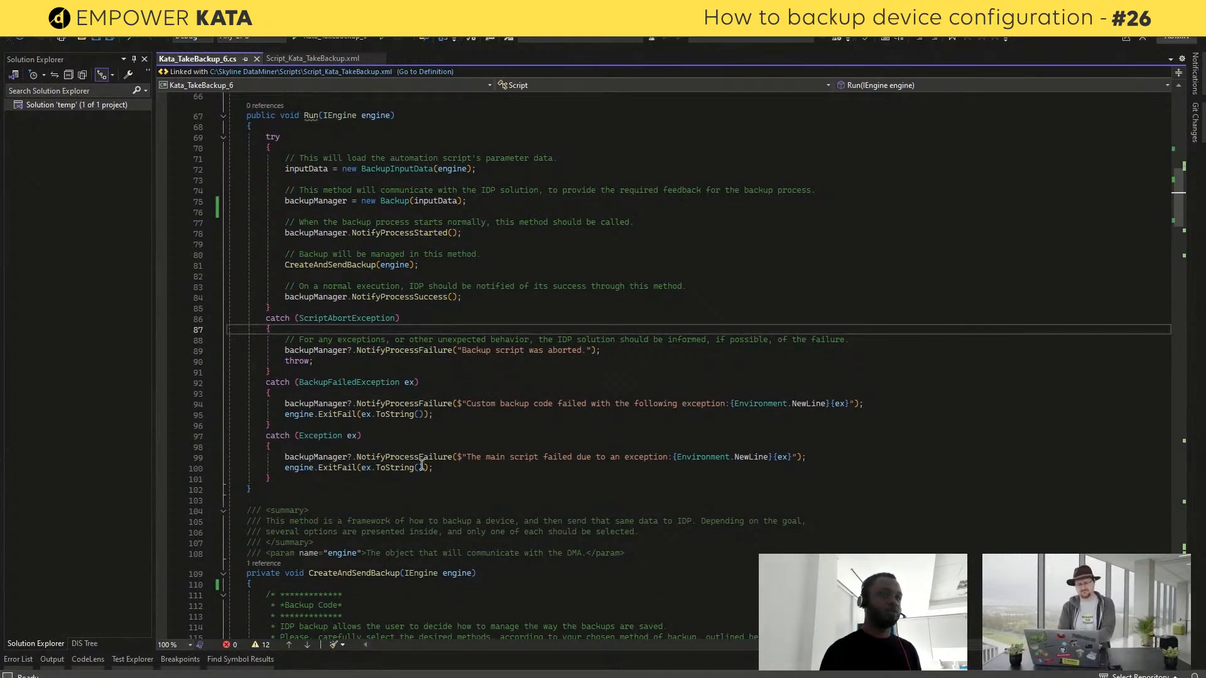
drag(422, 468, 423, 333)
click(422, 326)
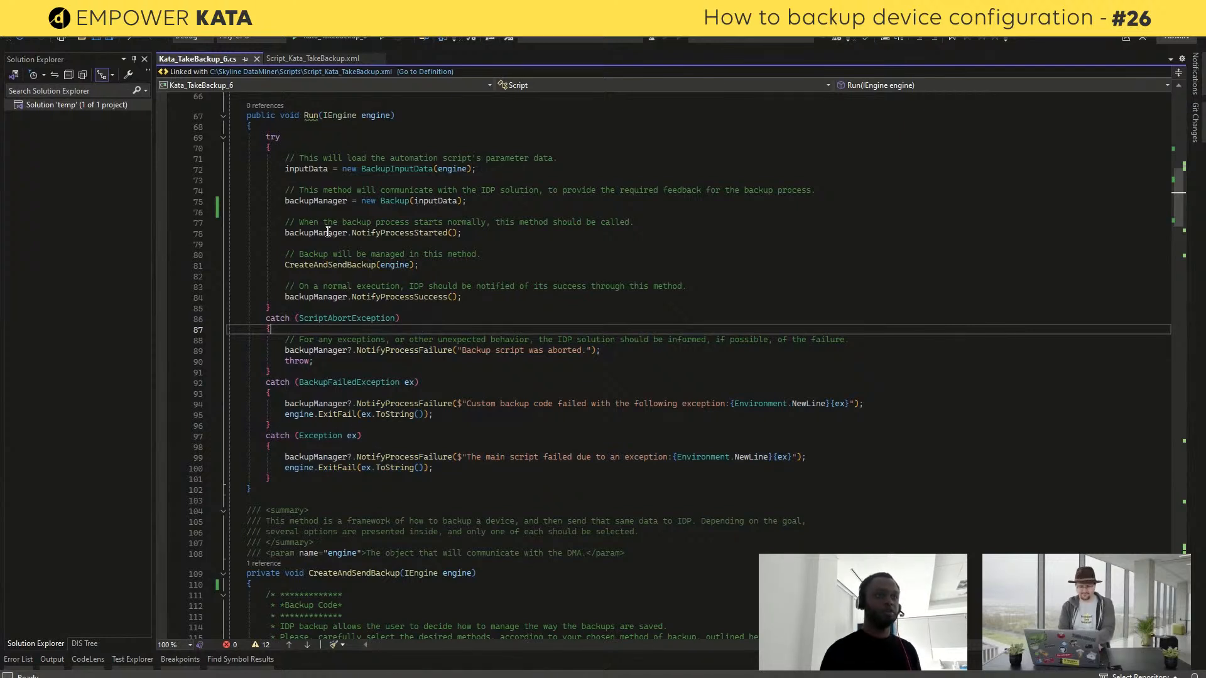
Examine the CreateAndSendBackup method's comments and its BackupDevice calls for full and core backups
double_click(305, 266)
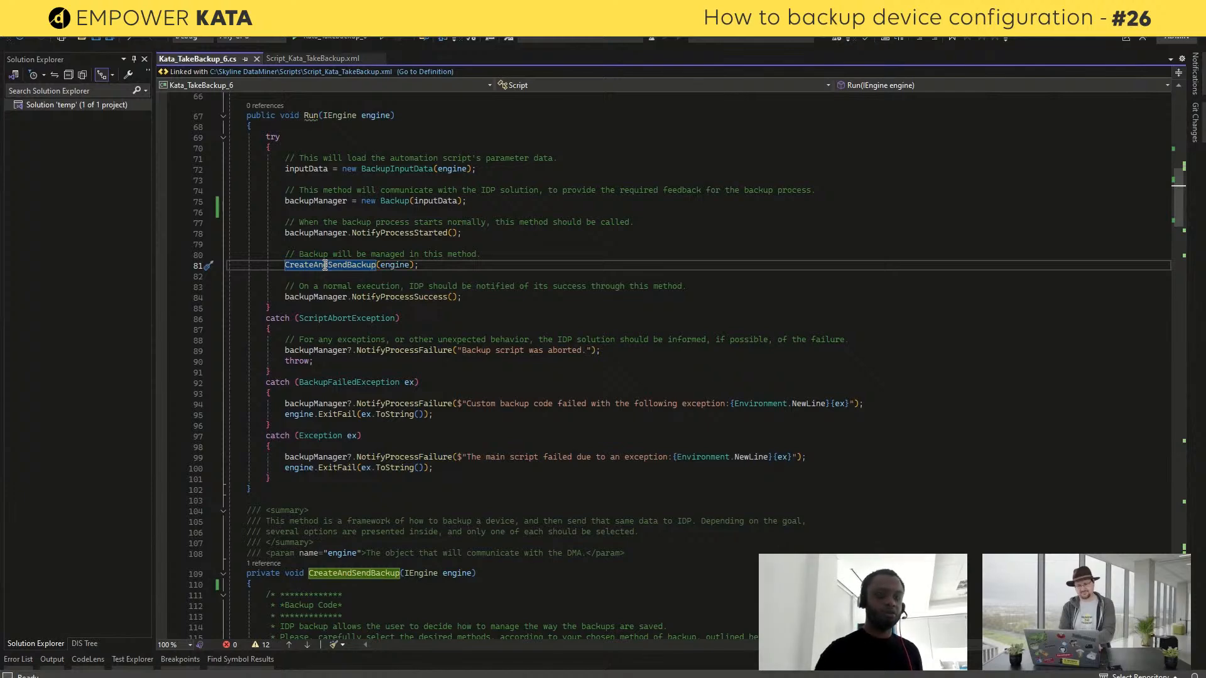
scroll(405, 323, down, 8)
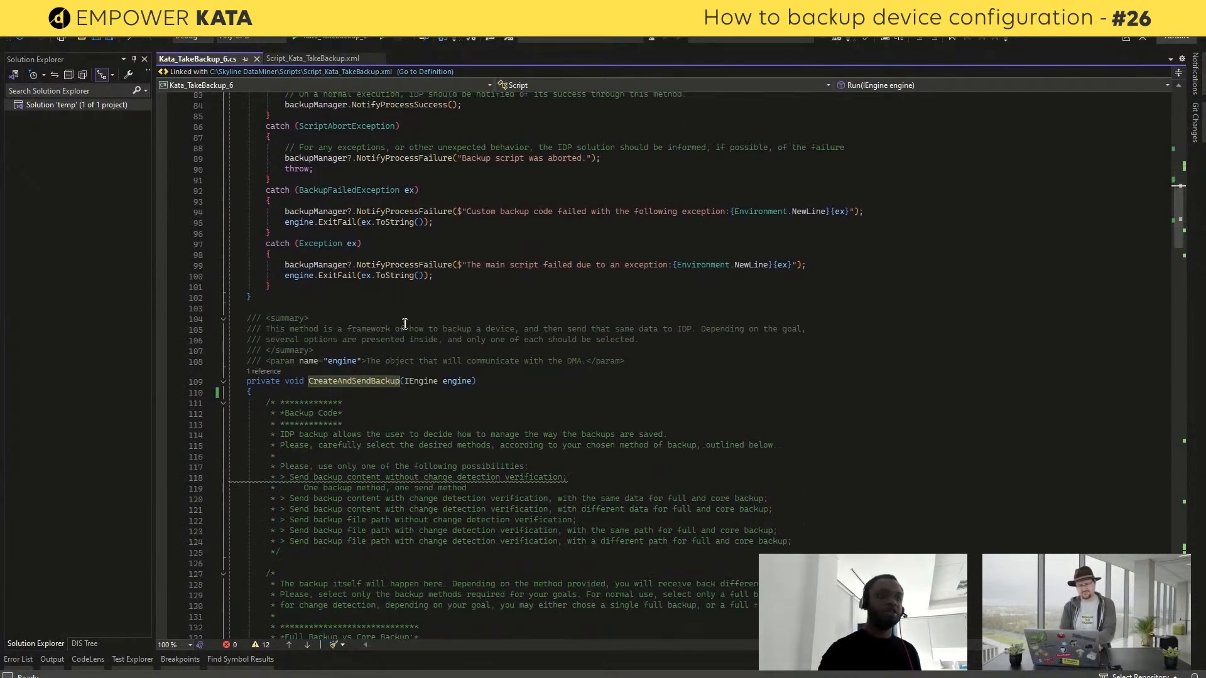
scroll(404, 323, down, 3)
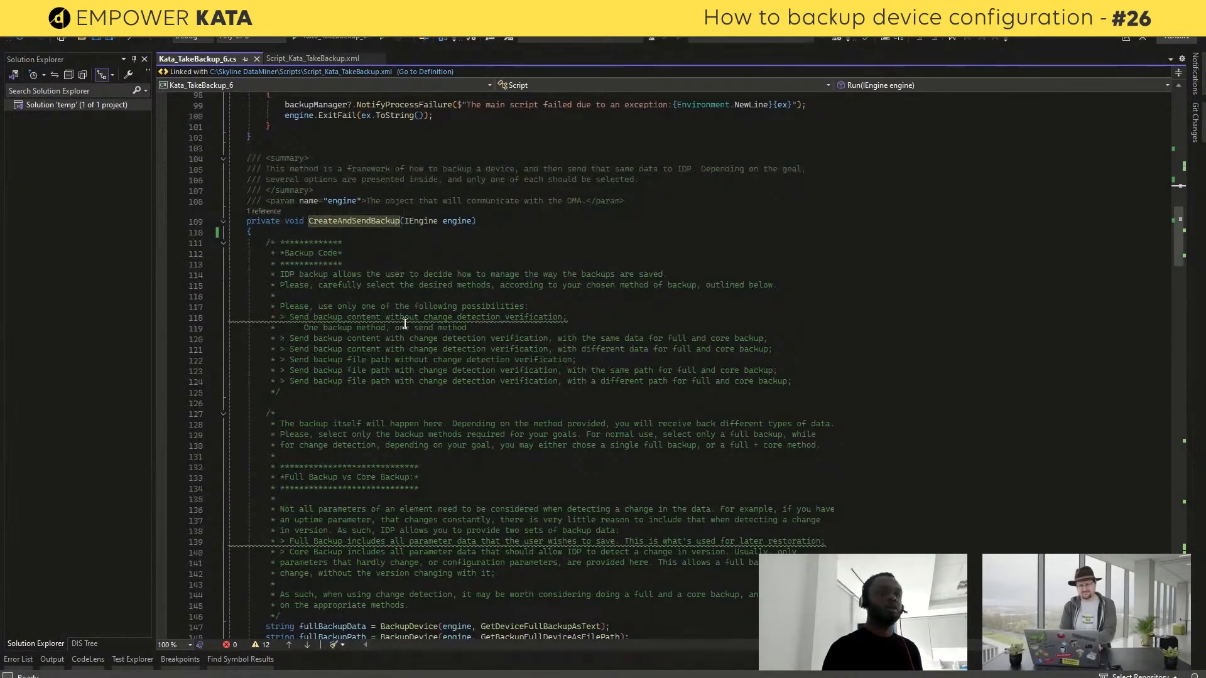
scroll(405, 323, down, 8)
drag(649, 403, 655, 365)
click(654, 366)
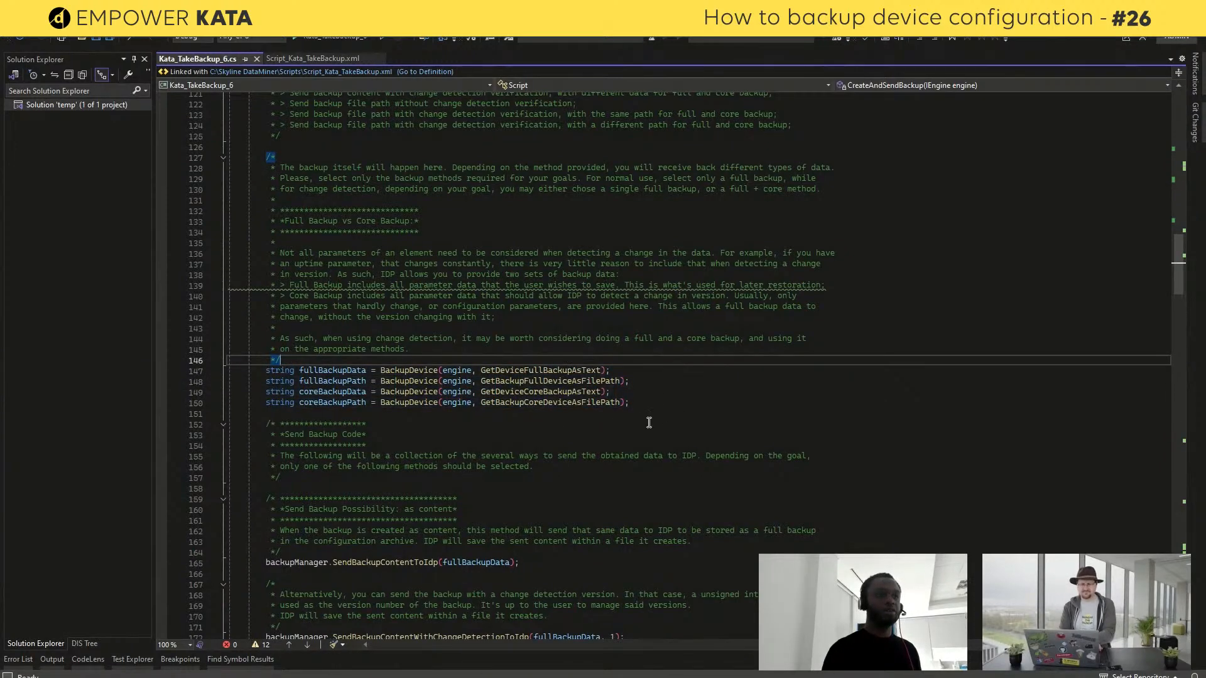
click(656, 372)
Review the send options in CreateAndSendBackup, focusing on the SendBackupContentToIdp(fullBackupData) call
scroll(656, 375, down, 3)
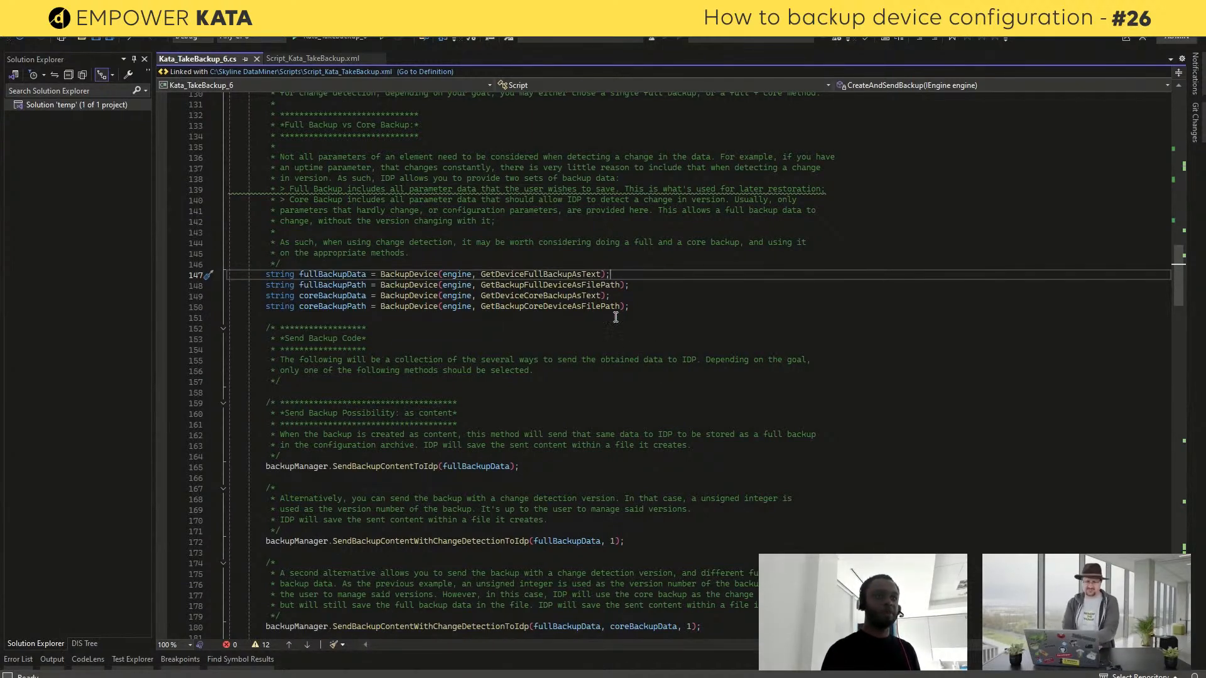
scroll(617, 314, down, 6)
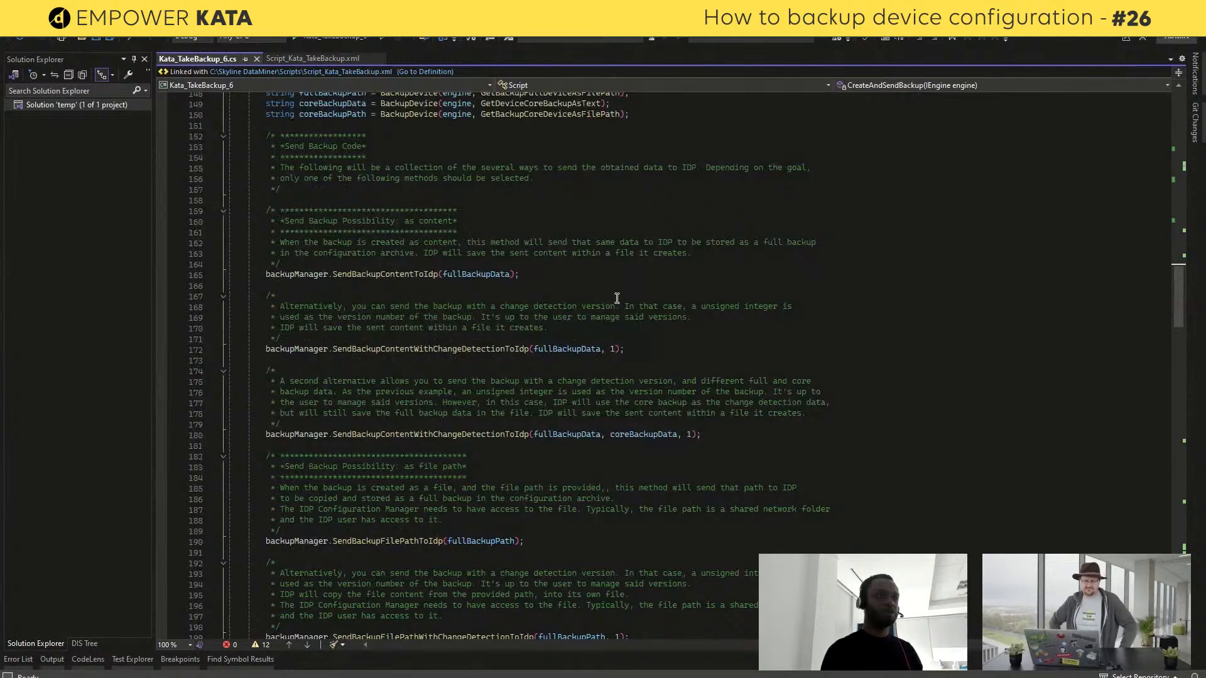
scroll(617, 298, up, 2)
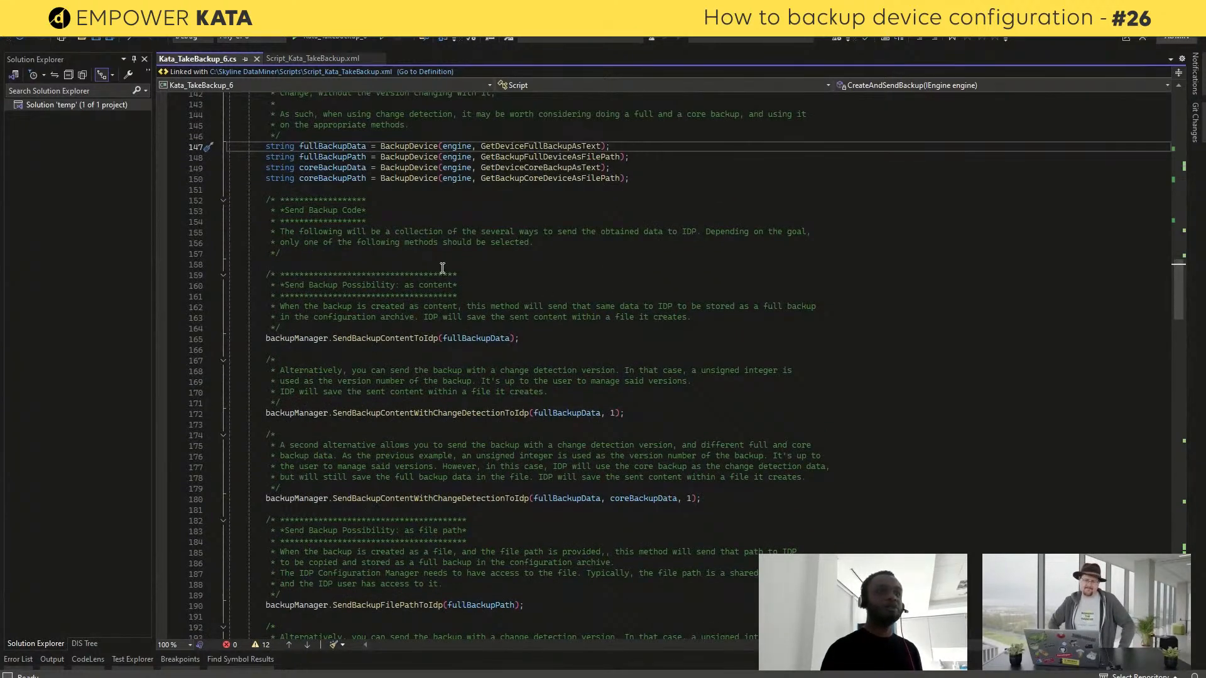
click(463, 338)
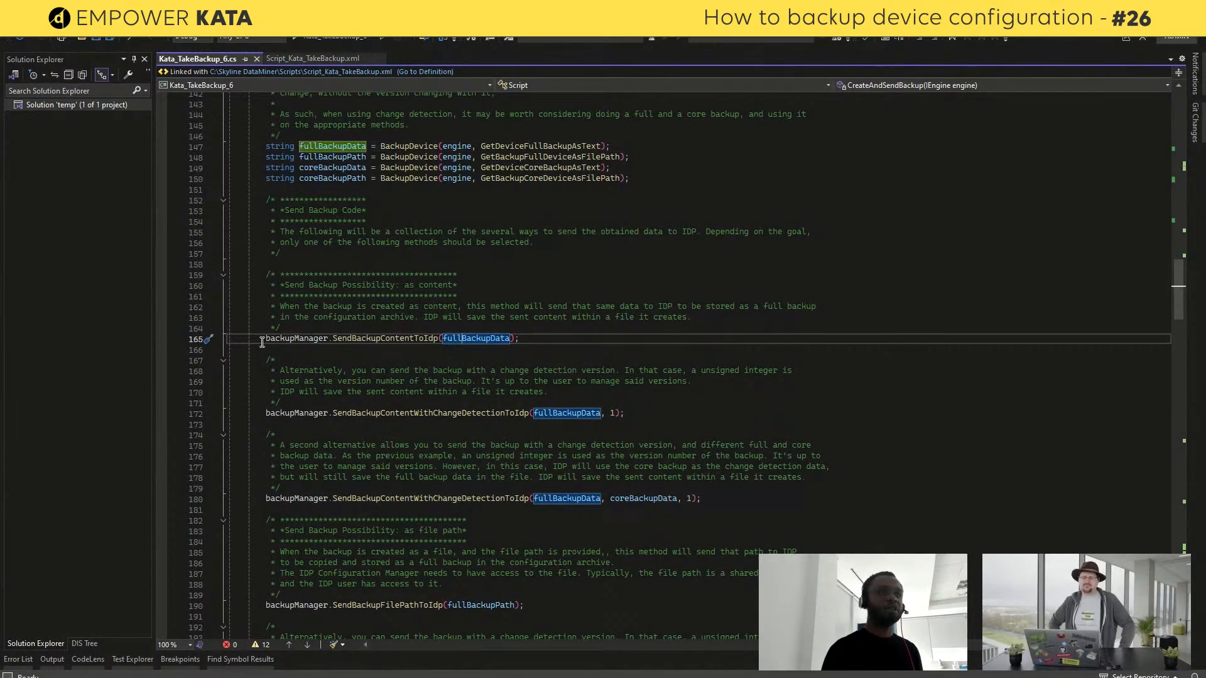
drag(262, 342, 528, 331)
click(530, 338)
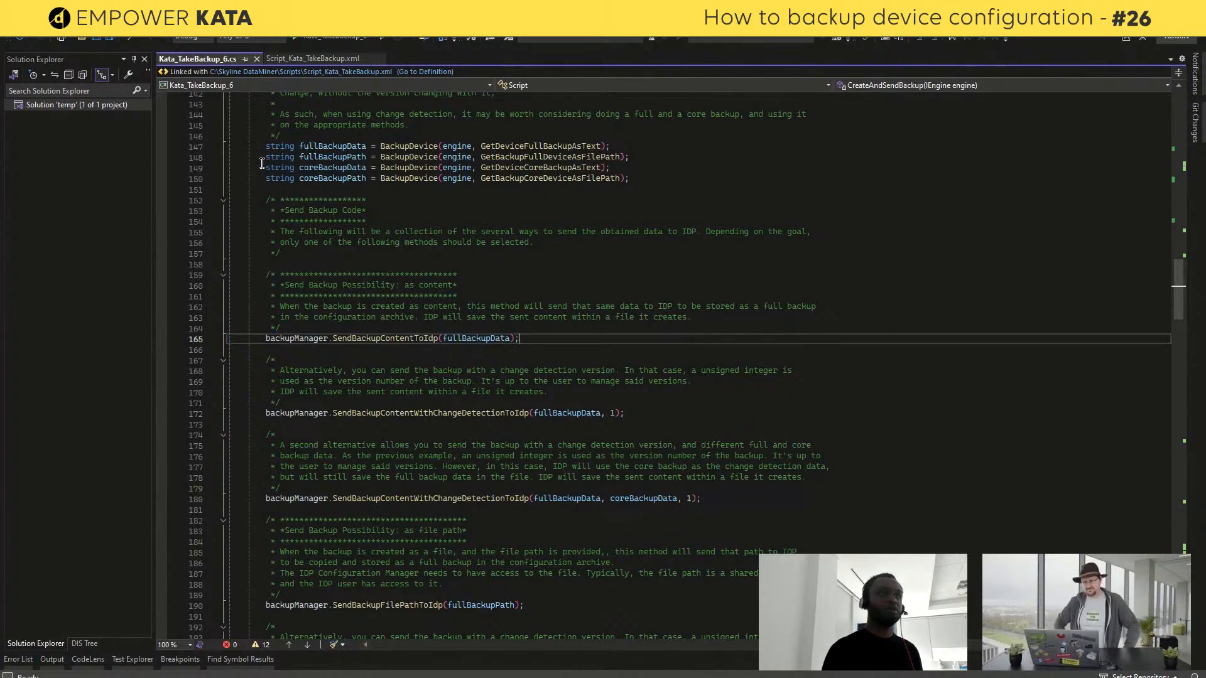
Comment out the fullBackupPath, coreBackupData and coreBackupPath declarations, leaving only fullBackupData active
drag(263, 159, 670, 177)
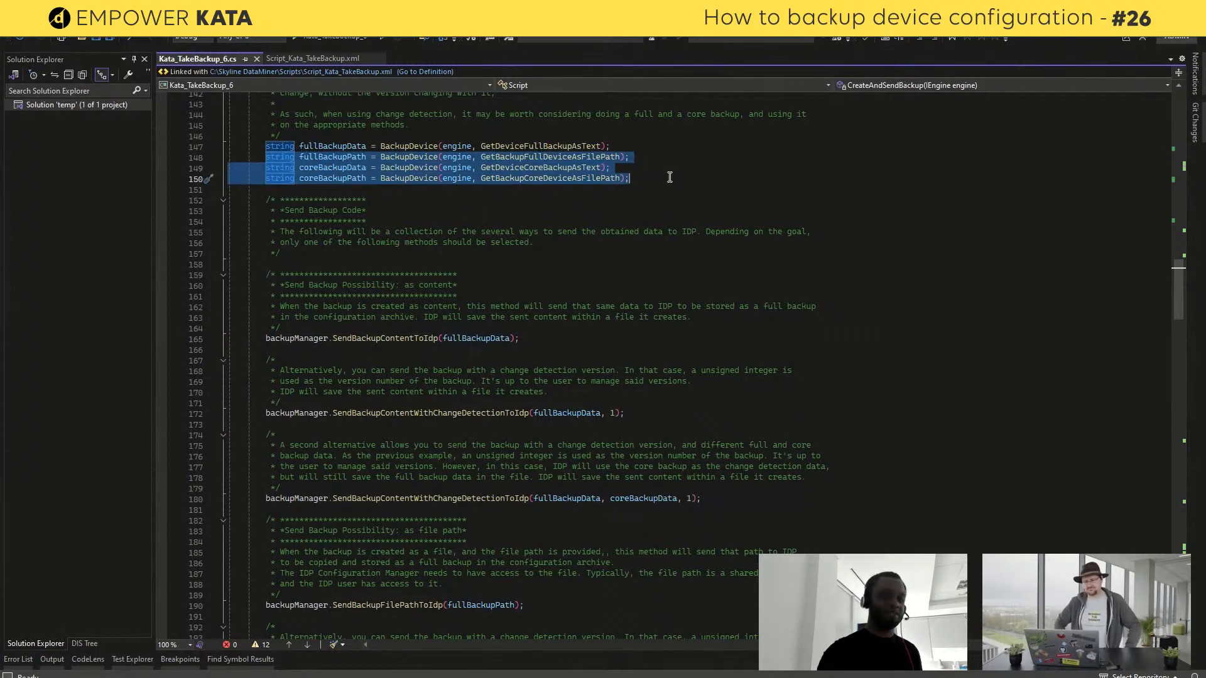
key(ctrl+k)
key(ctrl+c)
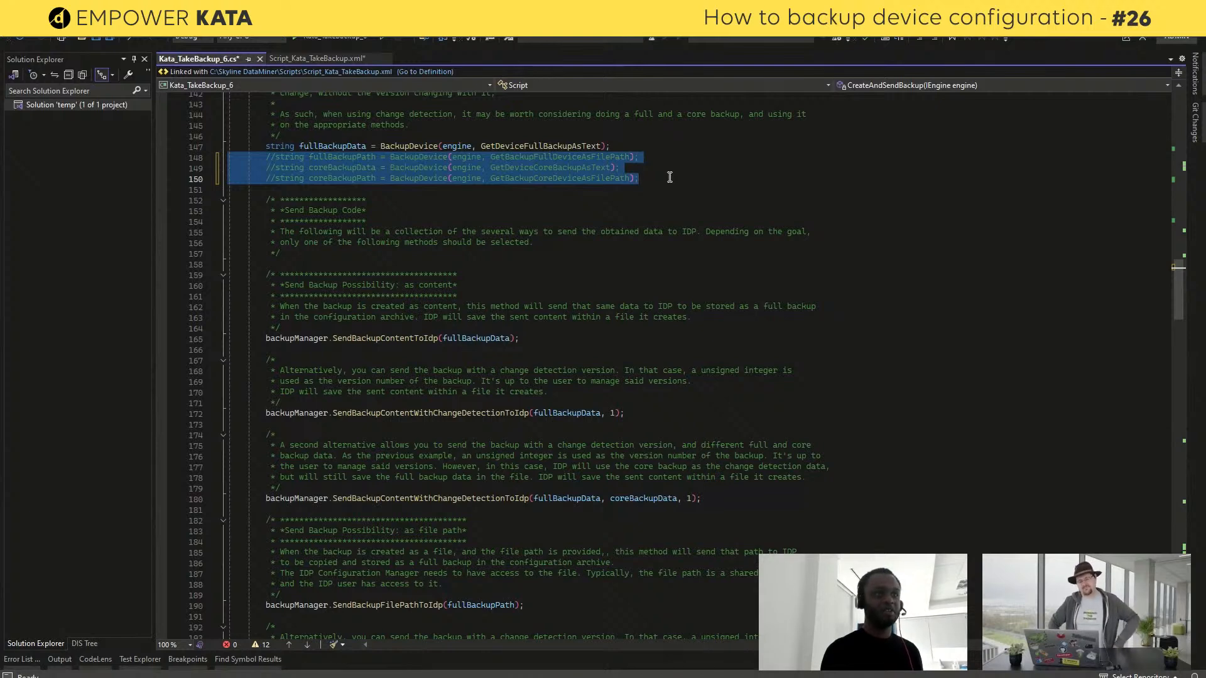
Comment out both SendBackupContentWithChangeDetectionToIdp calls, the one with fullBackupData only and the one that adds coreBackupData
scroll(572, 287, down, 4)
click(266, 286)
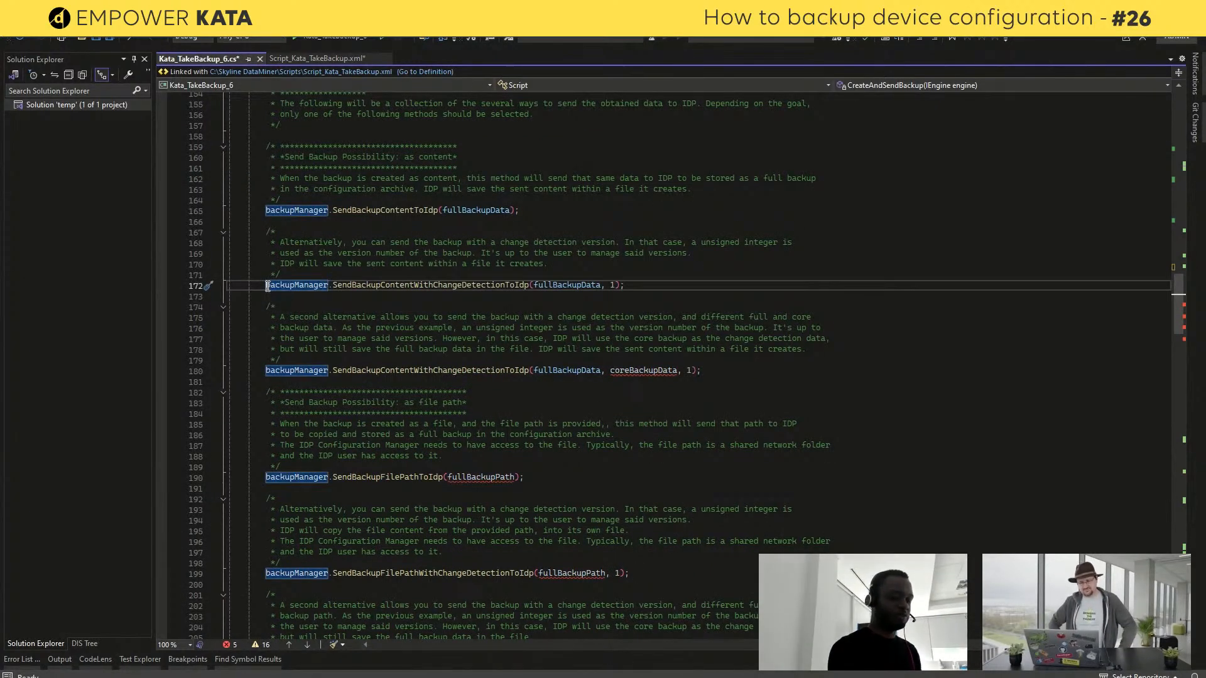
triple_click(267, 286)
key(ctrl+k)
key(ctrl+c)
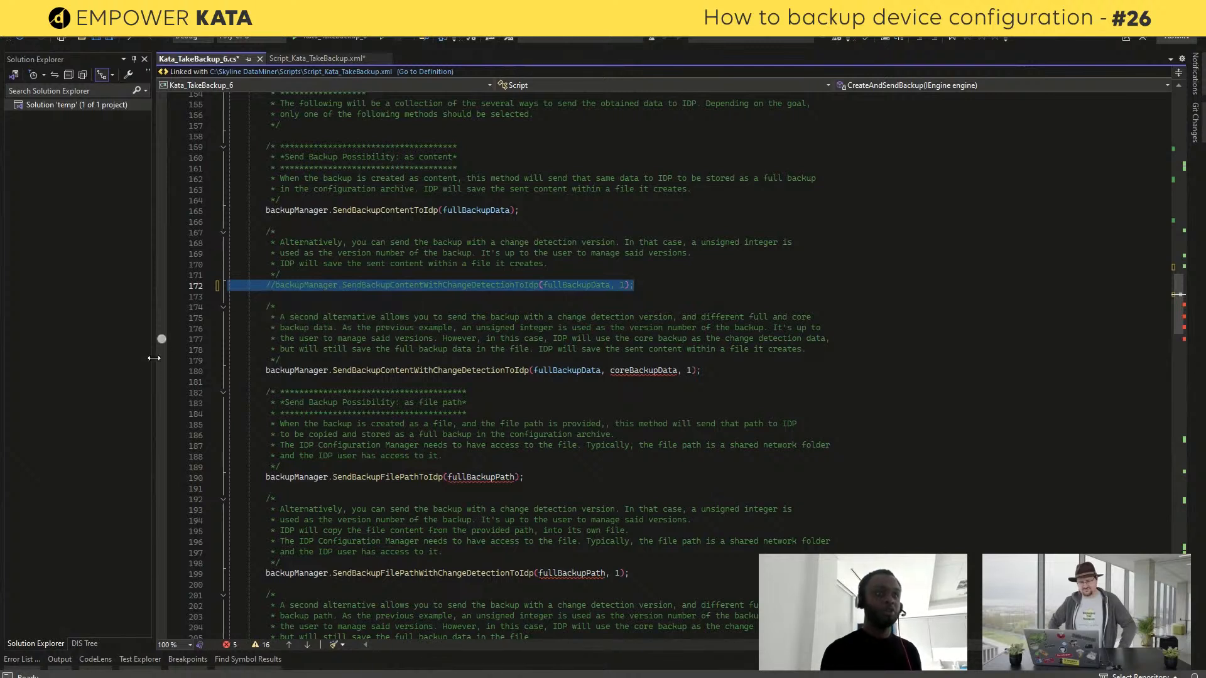
click(265, 371)
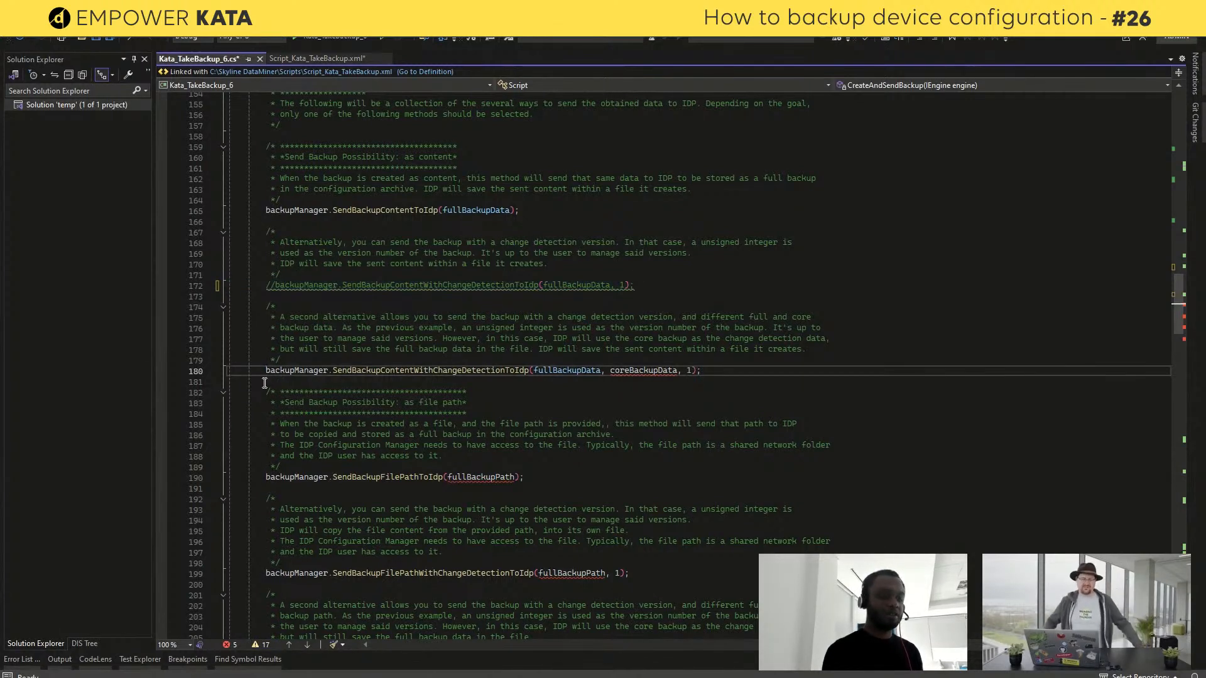
text(k)
key(BackSpace)
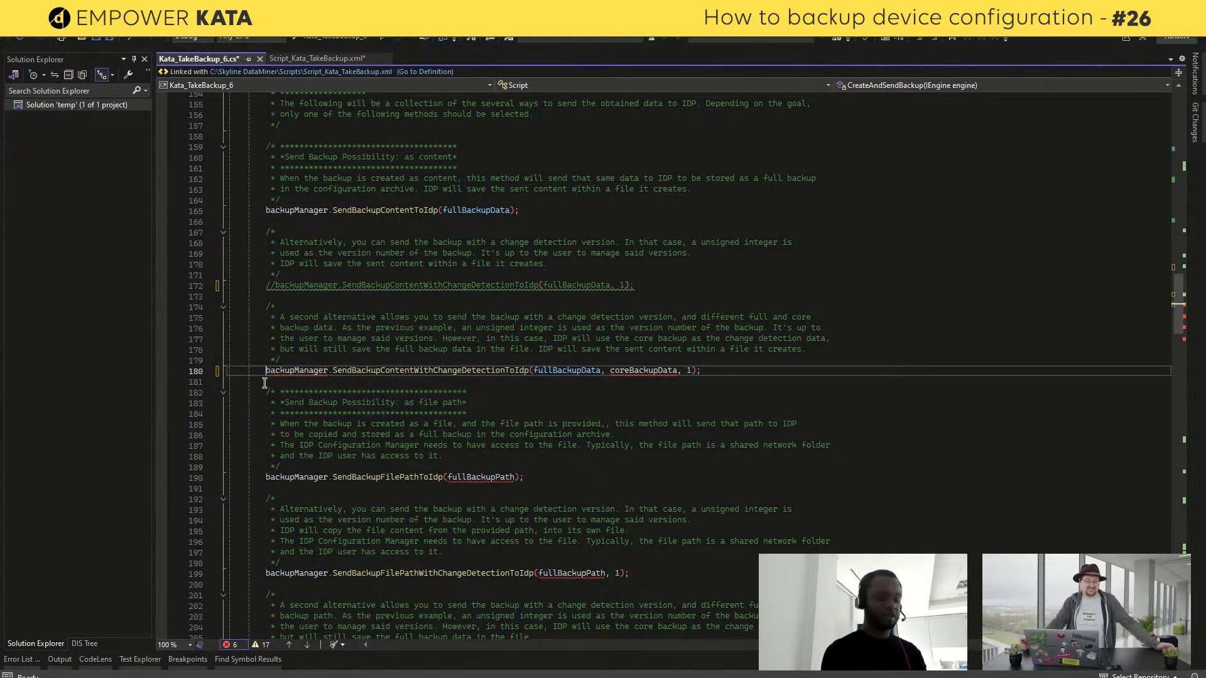
triple_click(265, 372)
key(ctrl+k)
key(ctrl+c)
Comment out the SendBackupFilePathToIdp(fullBackupPath) and SendBackupFilePathWithChangeDetectionToIdp(fullBackupPath, 1) calls
scroll(256, 408, down, 2)
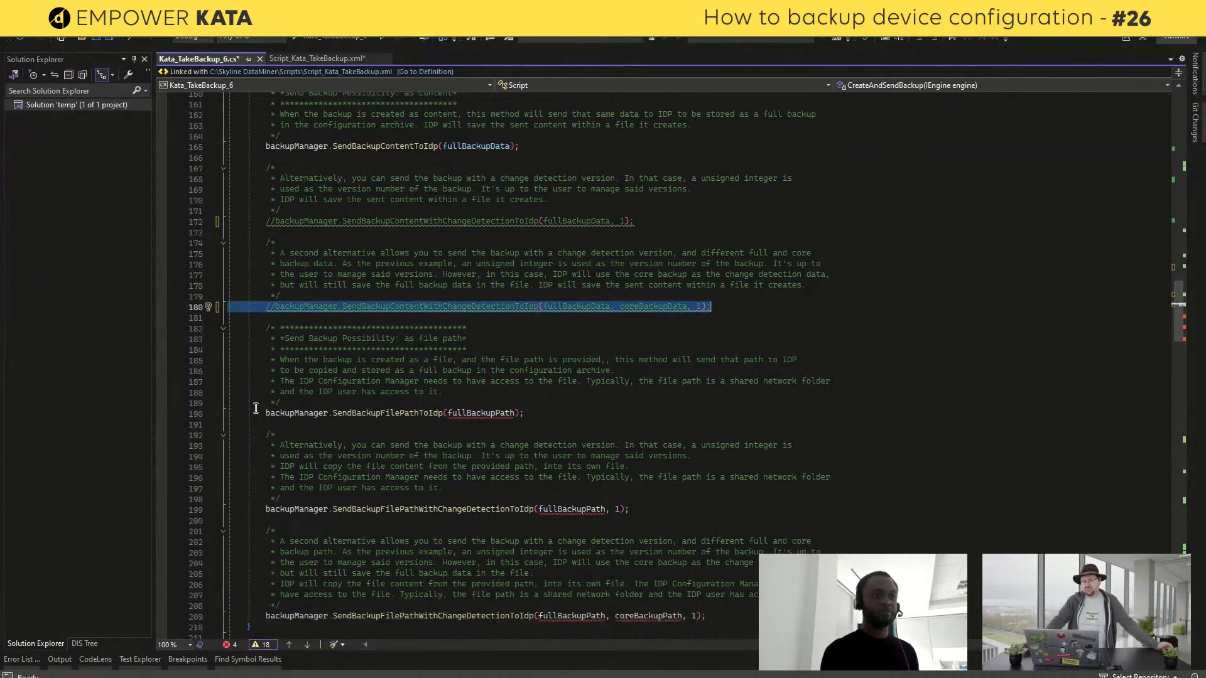
triple_click(255, 411)
key(ctrl+k)
key(ctrl+c)
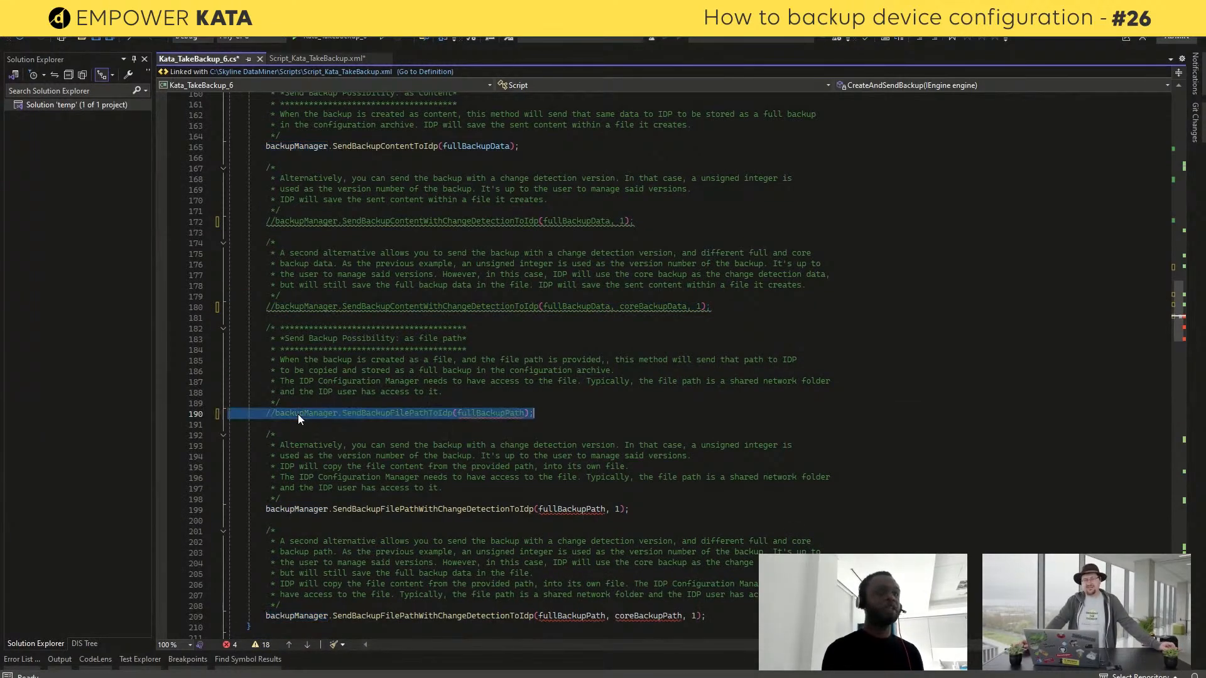
scroll(297, 414, down, 3)
click(264, 413)
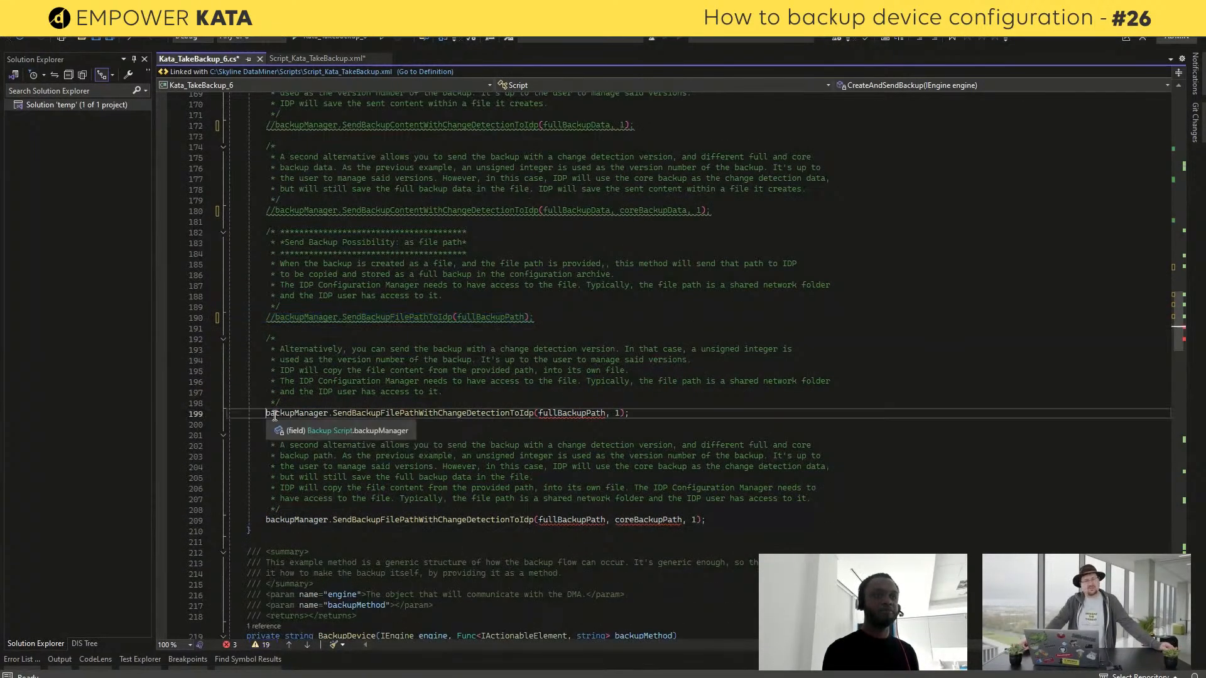
triple_click(275, 415)
key(ctrl+k)
key(ctrl+c)
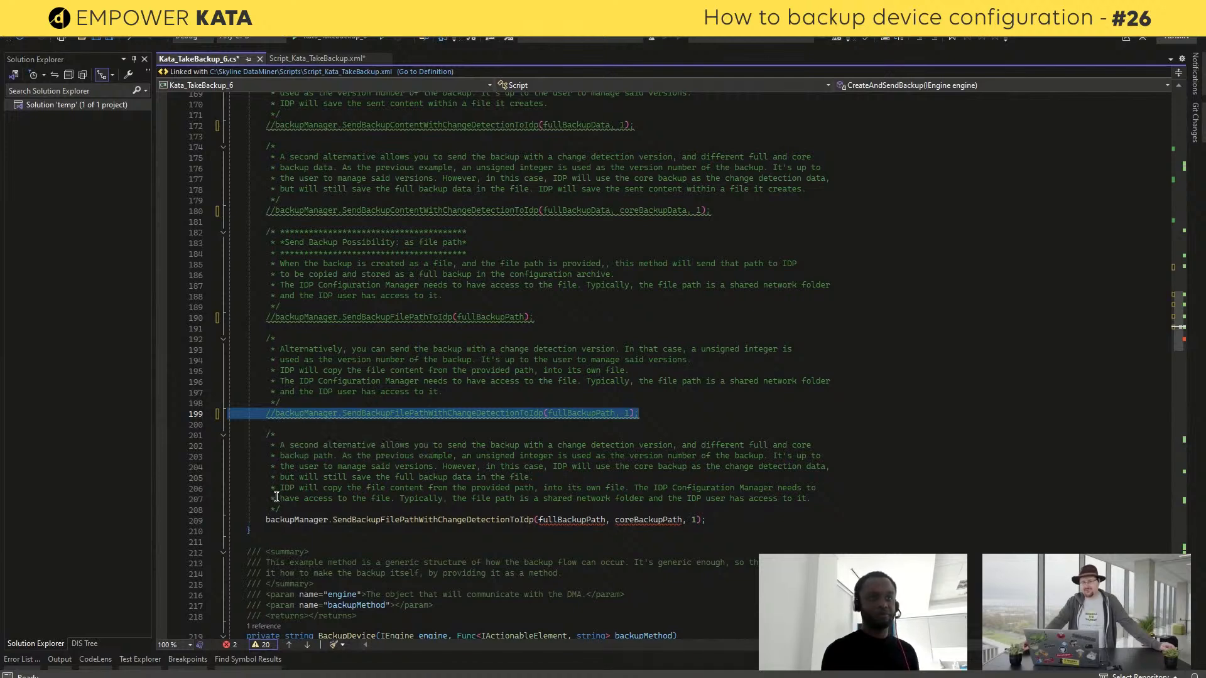
Comment out the last send call, SendBackupFilePathWithChangeDetectionToIdp(fullBackupPath, coreBackupPath, 1)
double_click(323, 521)
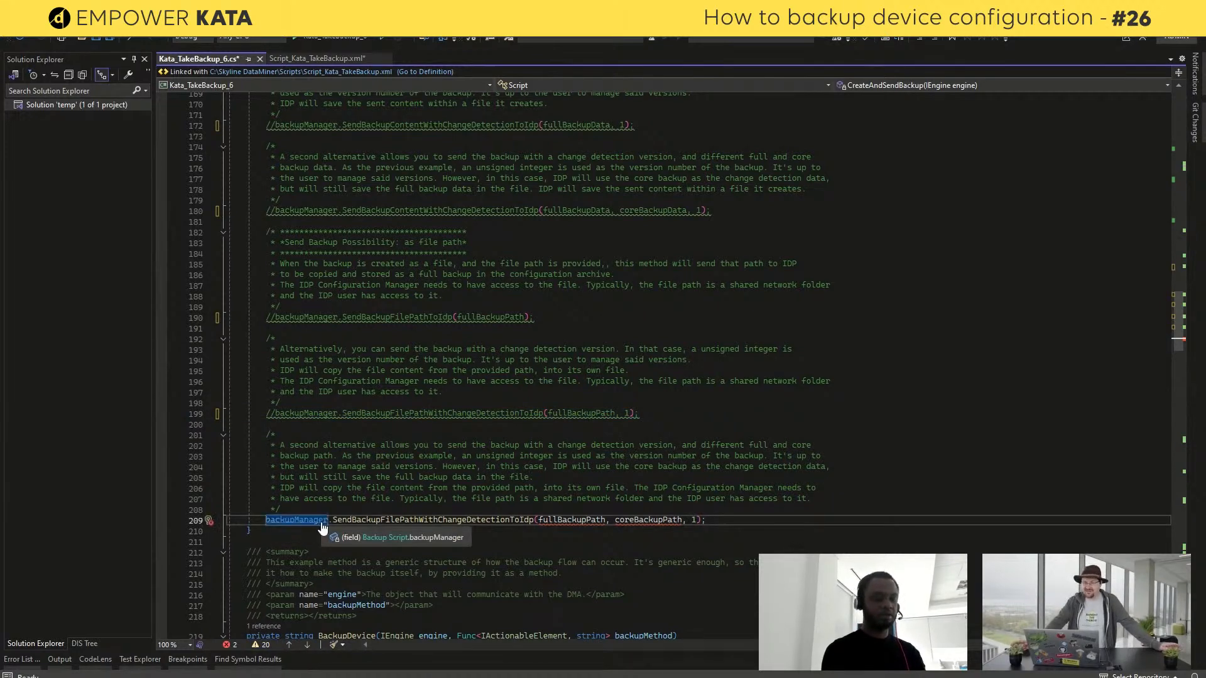
triple_click(322, 522)
key(ctrl+k)
key(ctrl+c)
Go from the active fullBackupData declaration to the definition of the GetDeviceFullBackupAsText method it passes to BackupDevice
scroll(528, 363, up, 5)
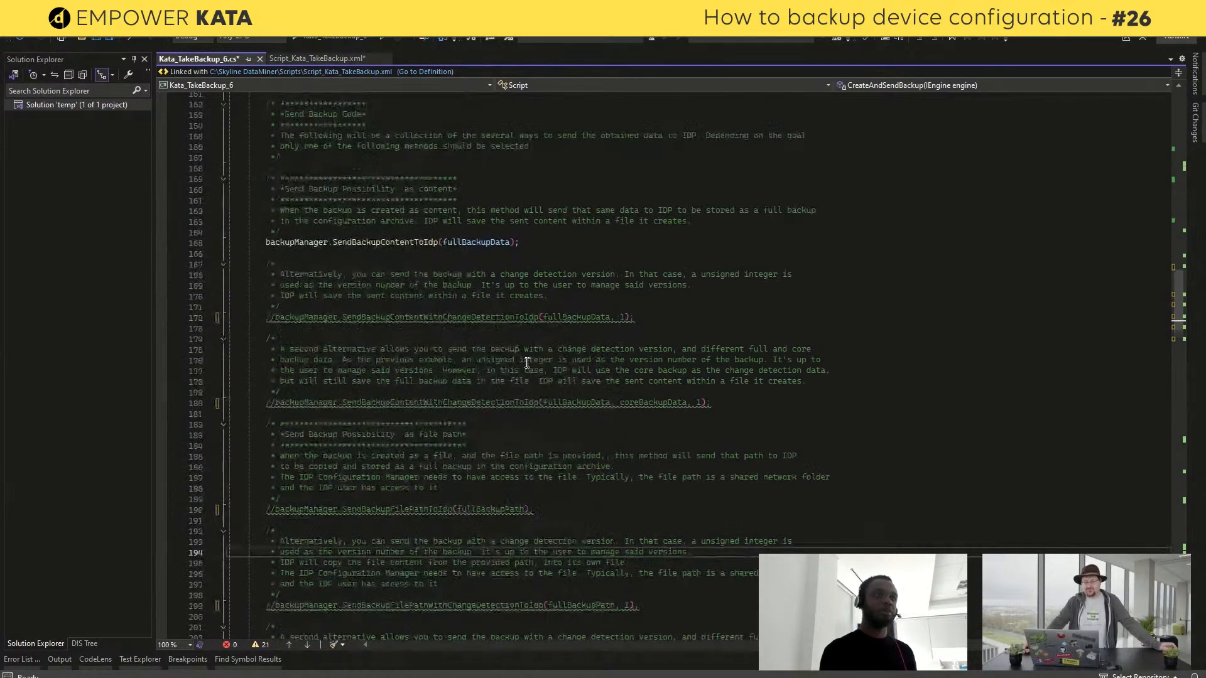
scroll(521, 340, up, 6)
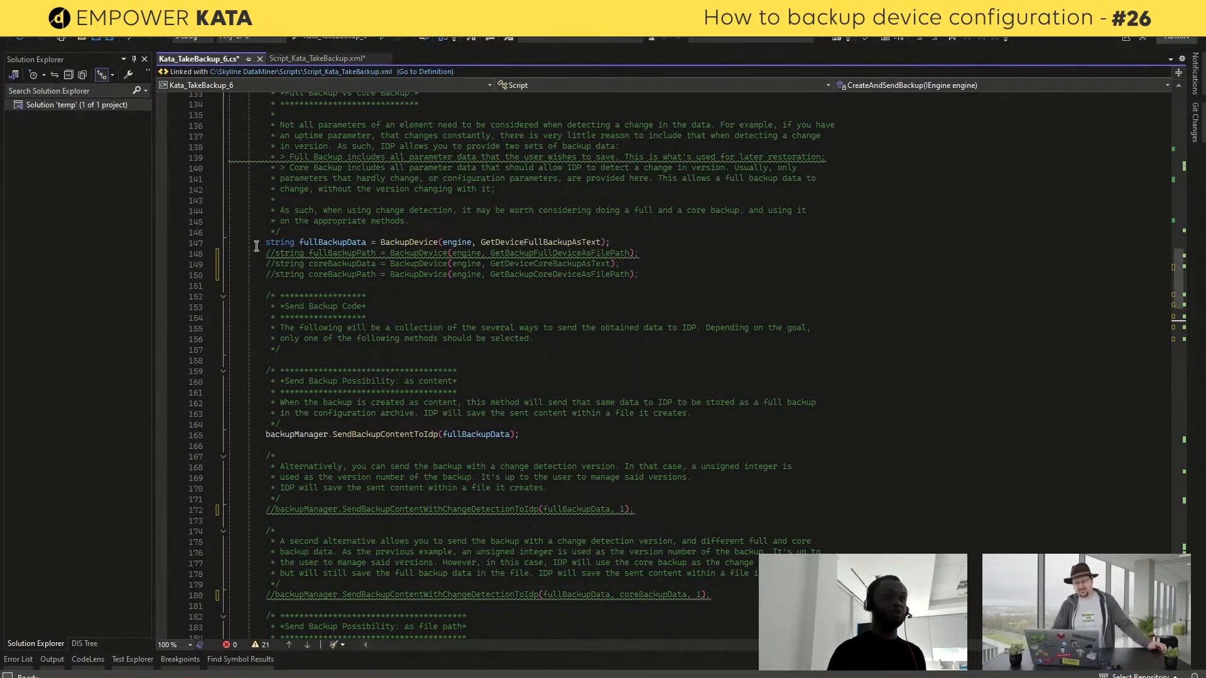
scroll(354, 254, up, 1)
double_click(353, 272)
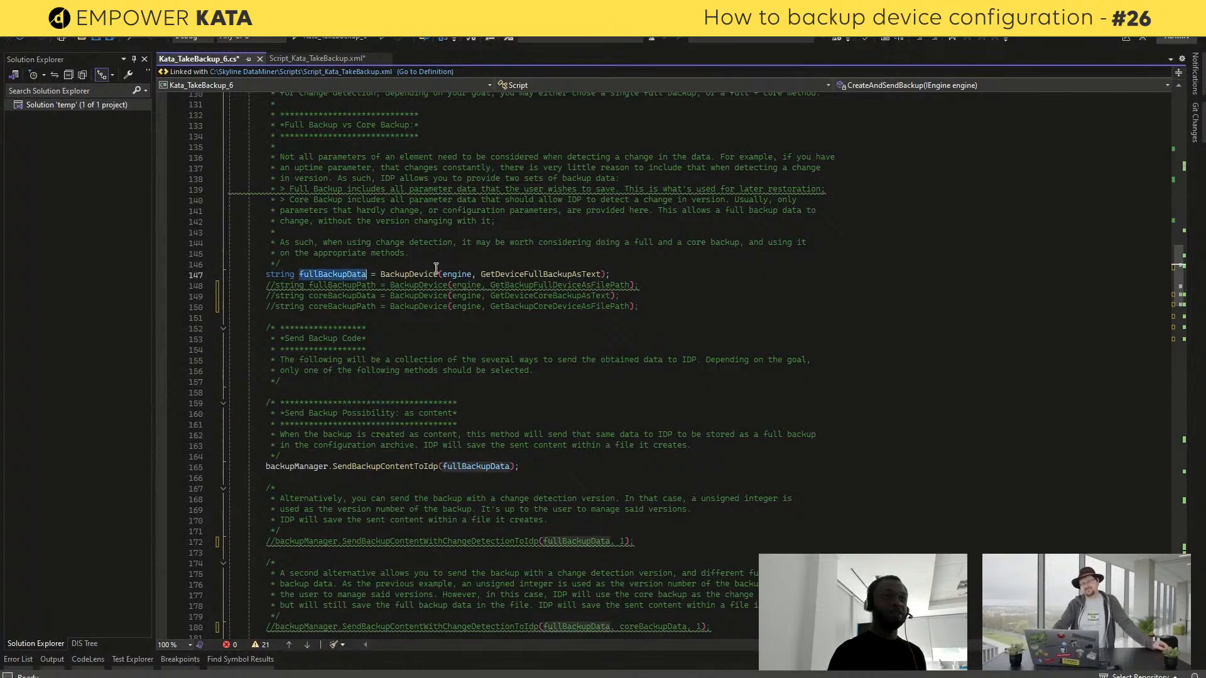
double_click(425, 273)
click(512, 274)
double_click(515, 274)
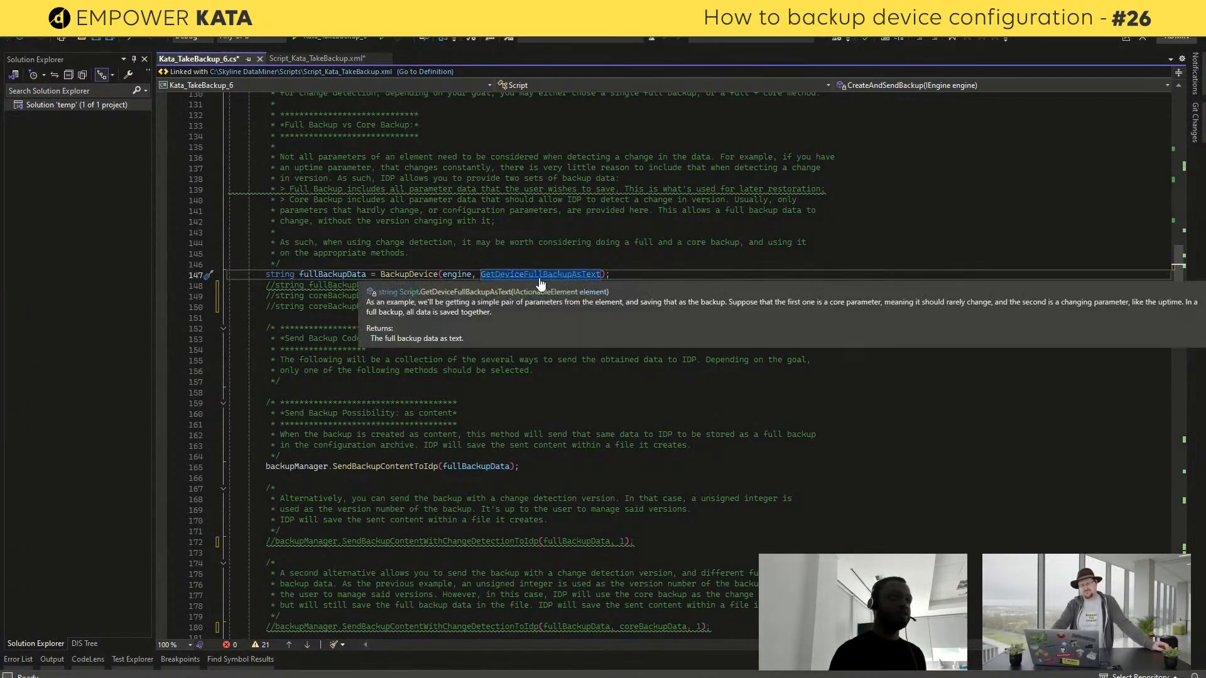
ctrl+click(539, 276)
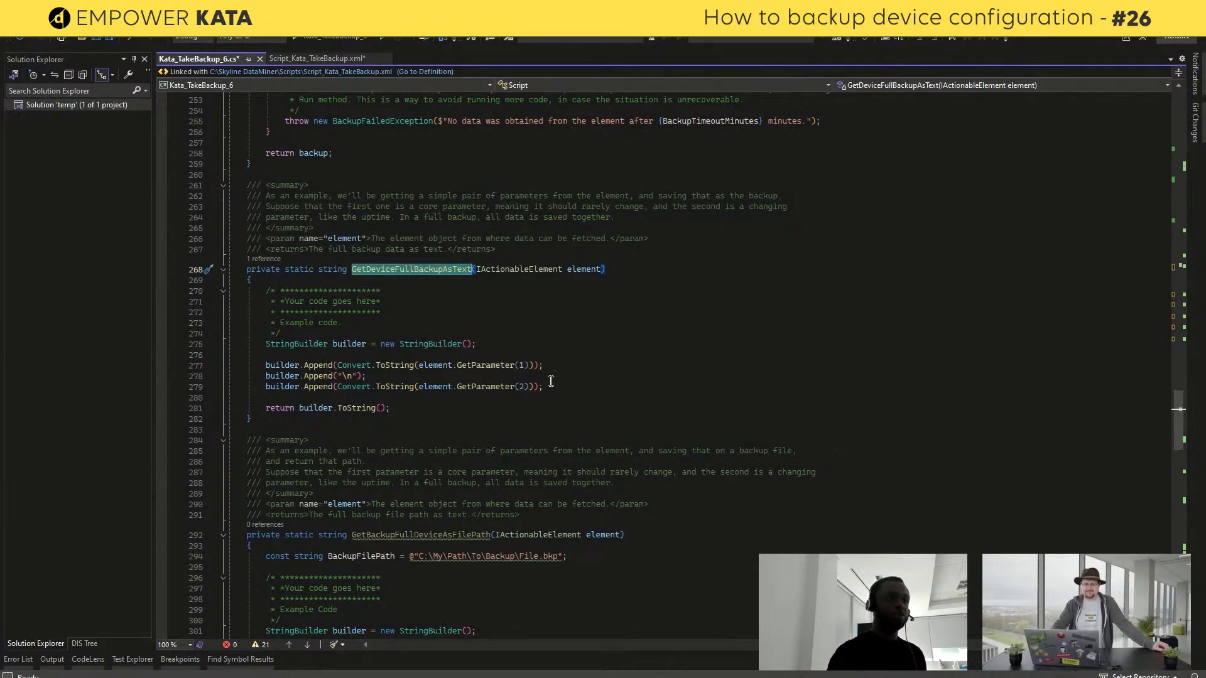
Examine the example code in GetDeviceFullBackupAsText, from the StringBuilder declaration through the GetParameter lines
drag(556, 385, 560, 348)
click(559, 348)
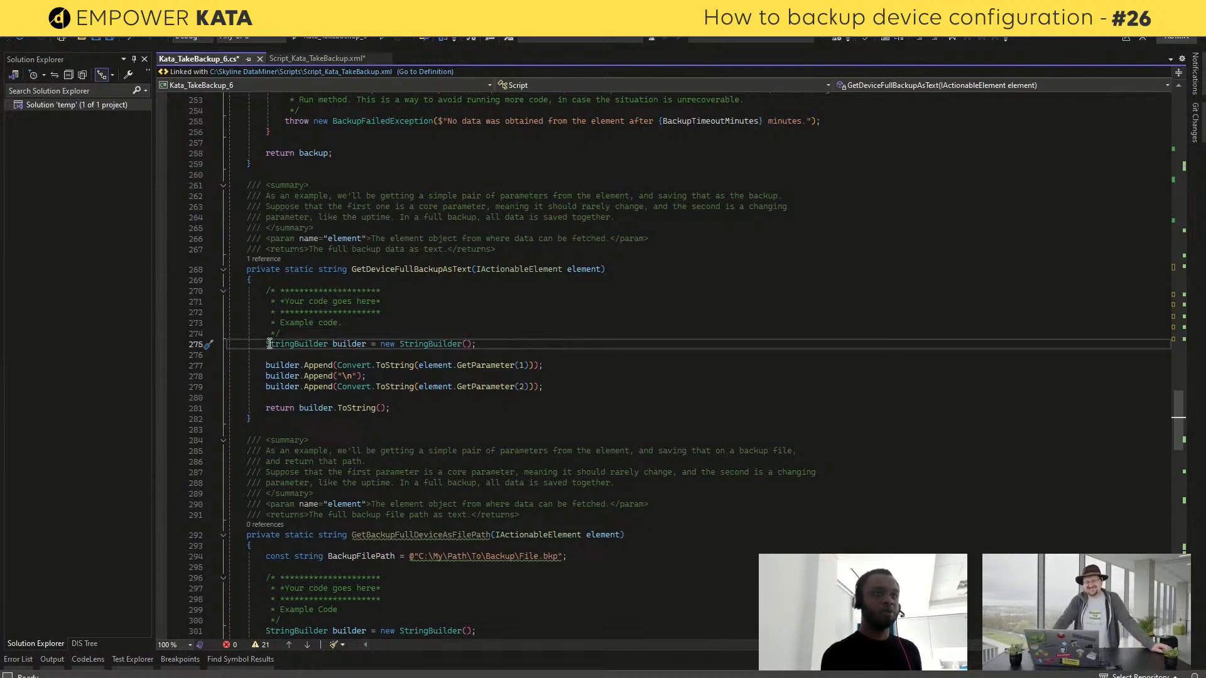
drag(269, 345, 409, 396)
click(410, 397)
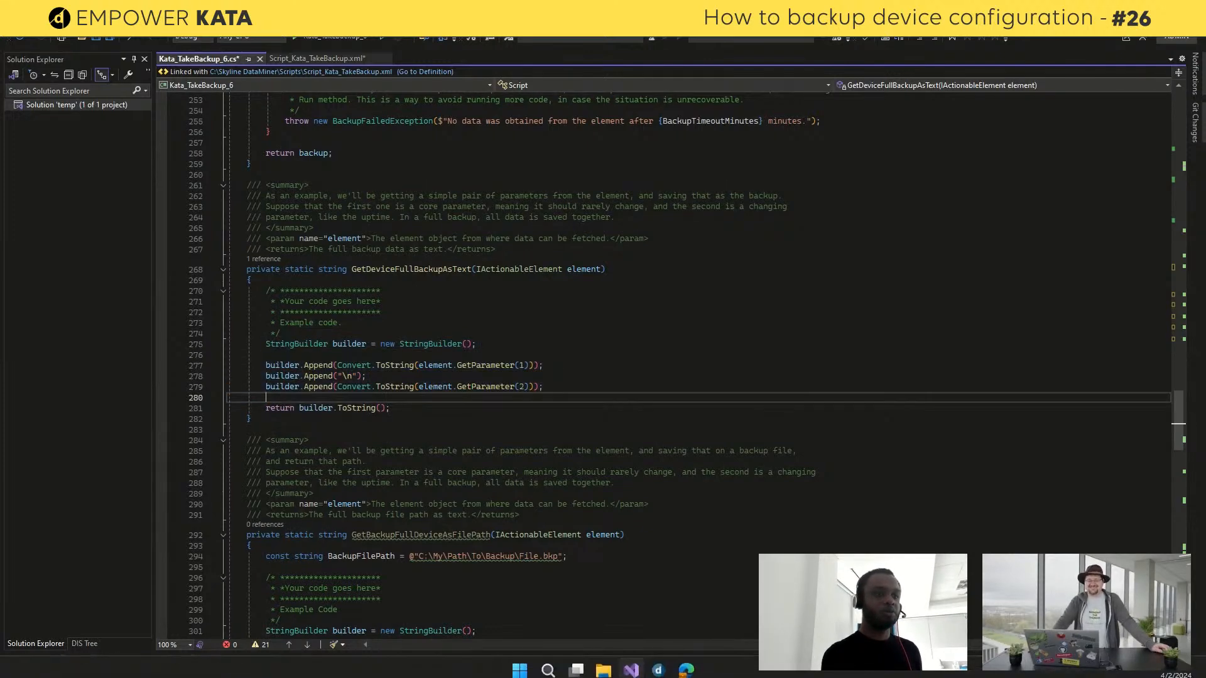
Switch to DataMiner Cube and look up the parameter IDs of System Contact and System Location on the Kata element
click(658, 671)
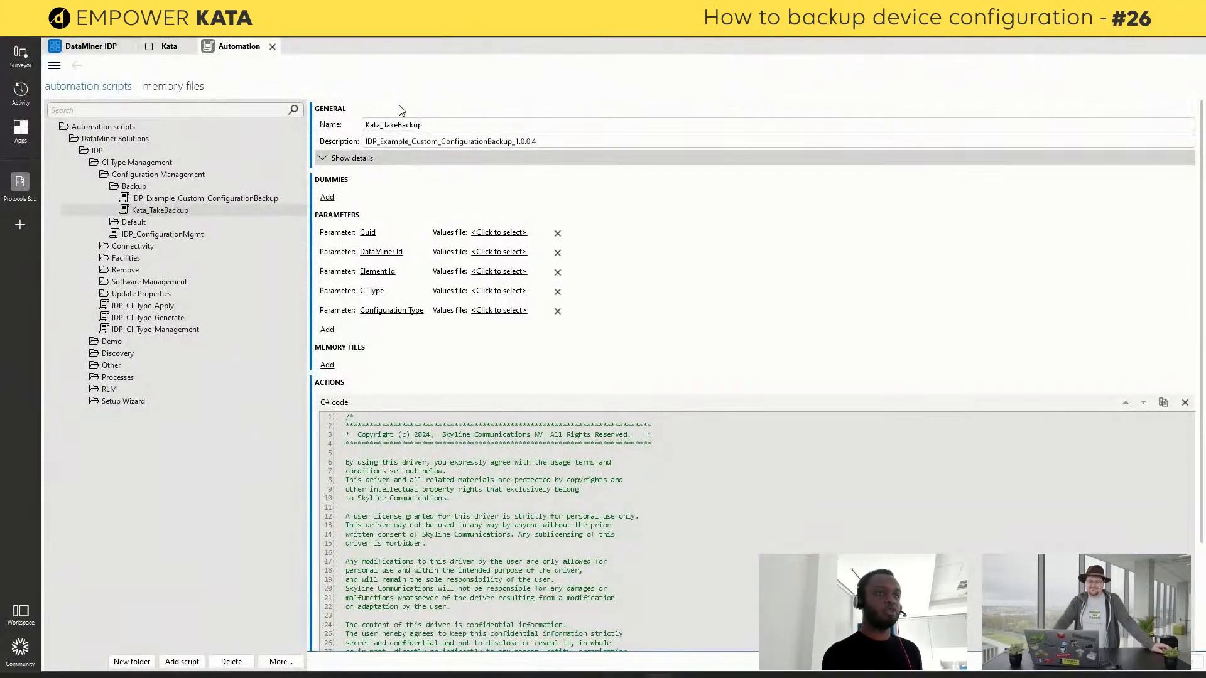
click(148, 52)
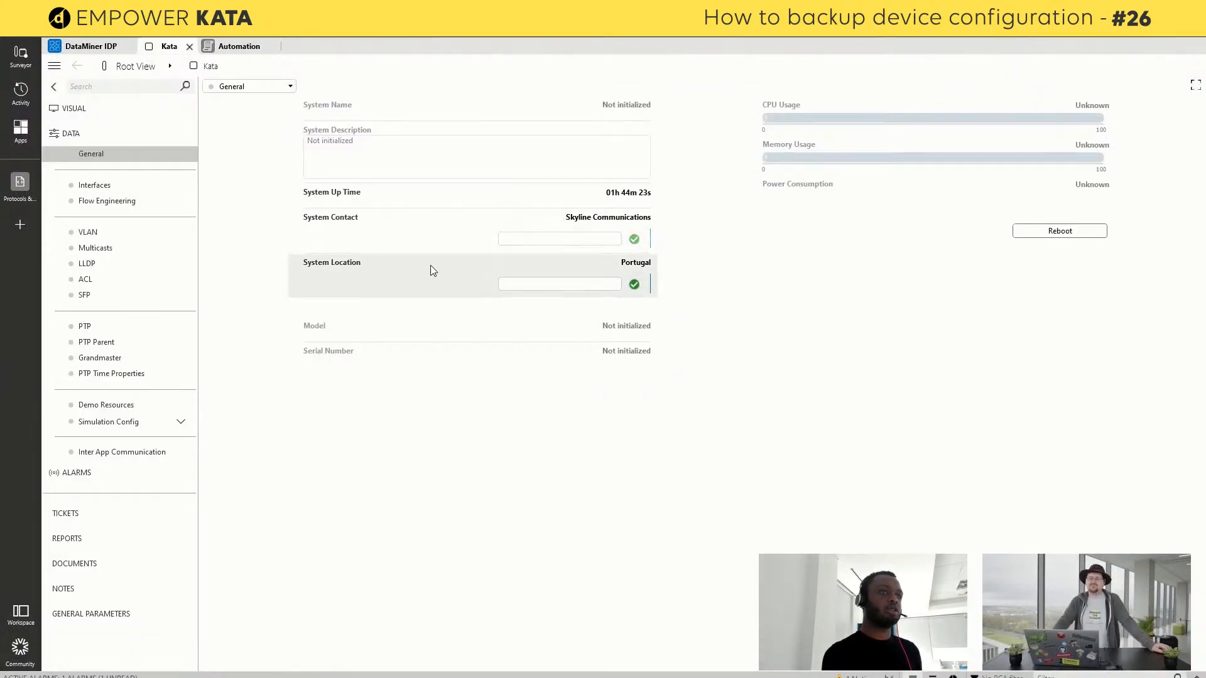
click(389, 225)
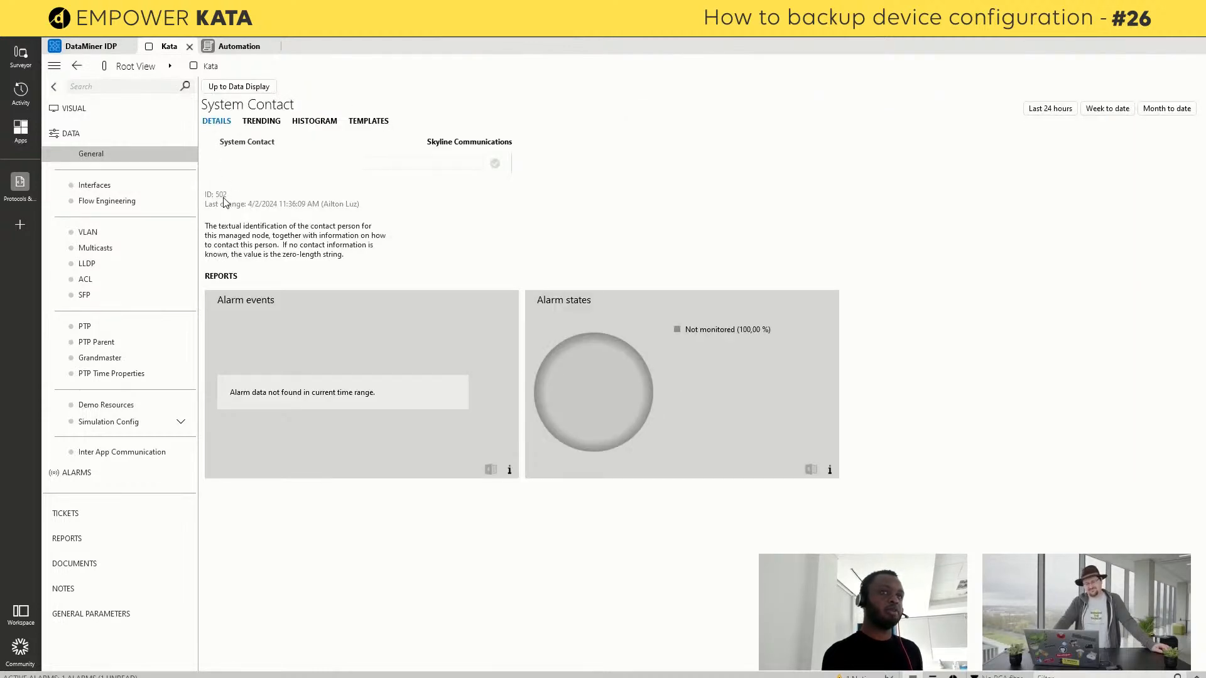
click(227, 88)
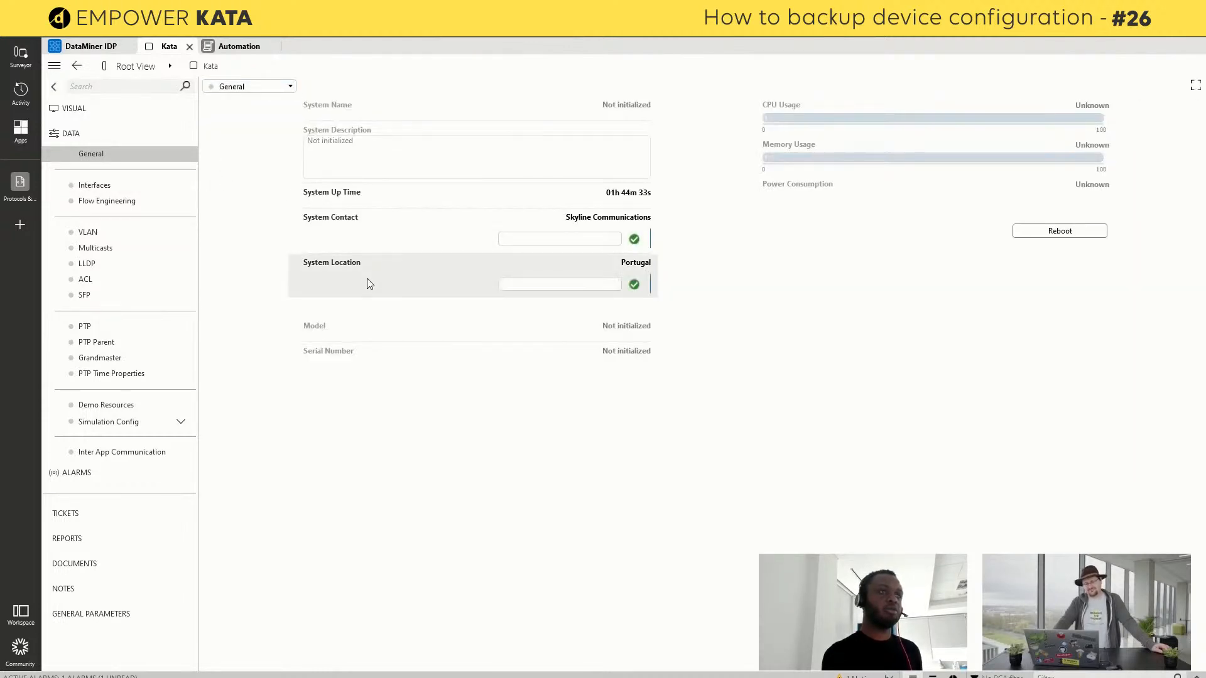
click(369, 284)
click(245, 86)
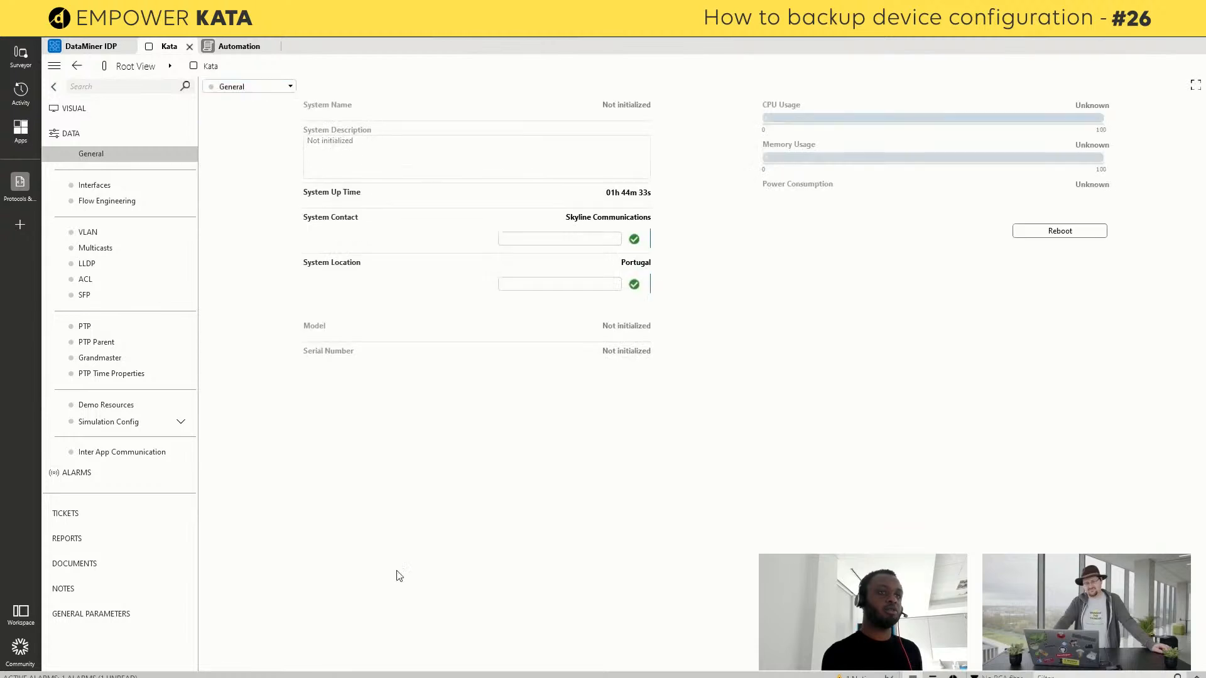
Switch to Visual Studio and set the two GetParameter IDs in GetDeviceFullBackupAsText to 502 and 504
click(630, 670)
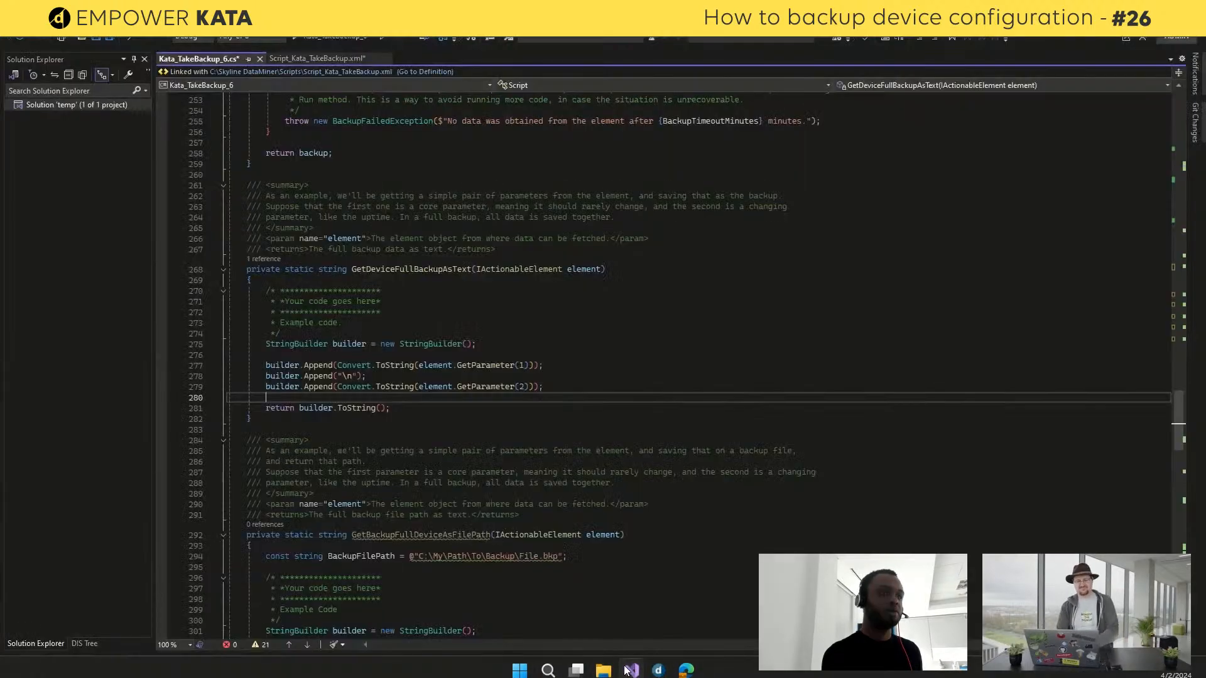
click(523, 366)
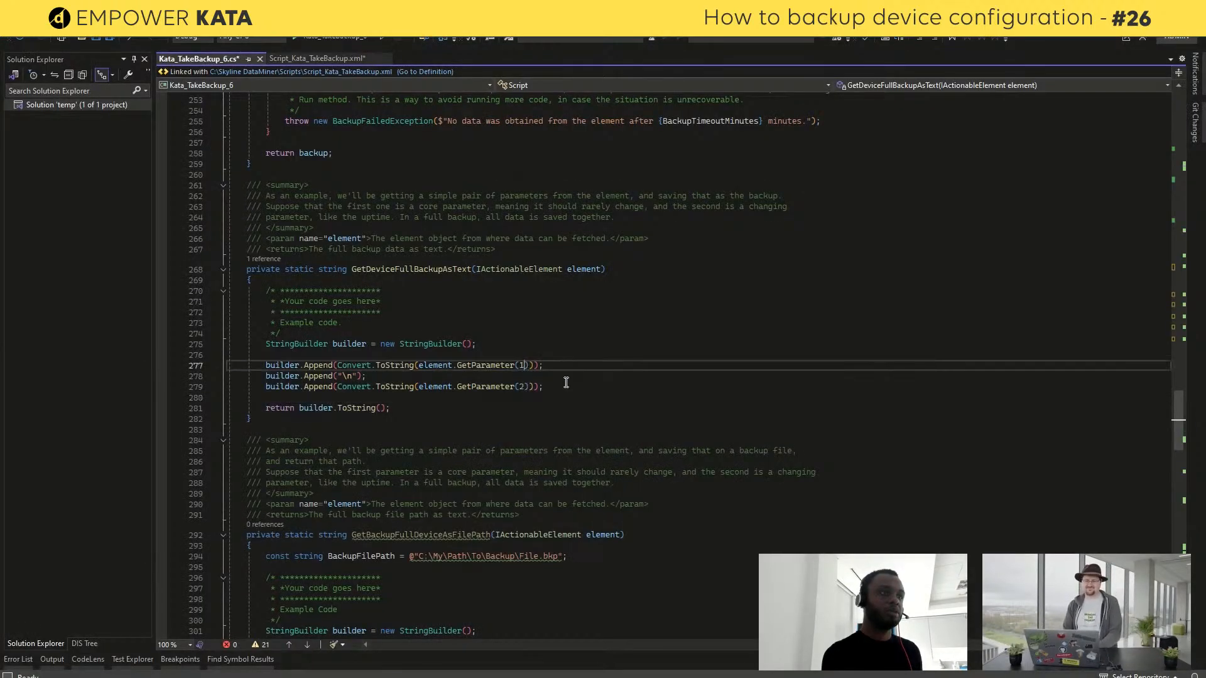
key(BackSpace)
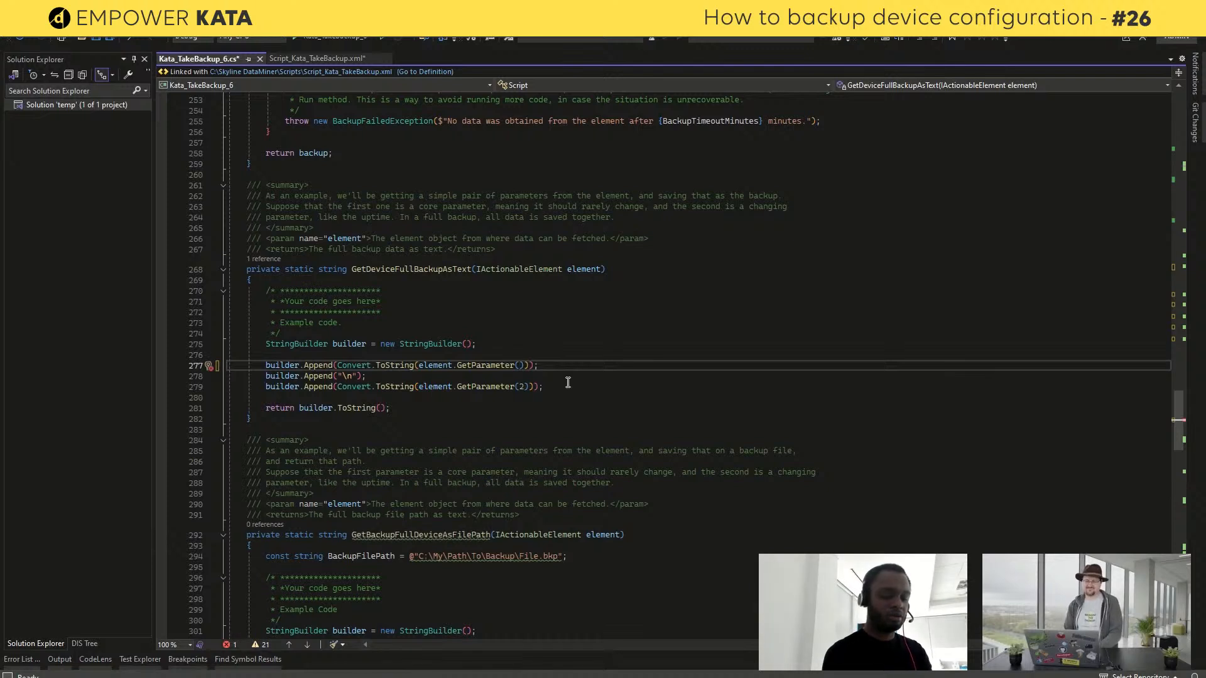
text(502)
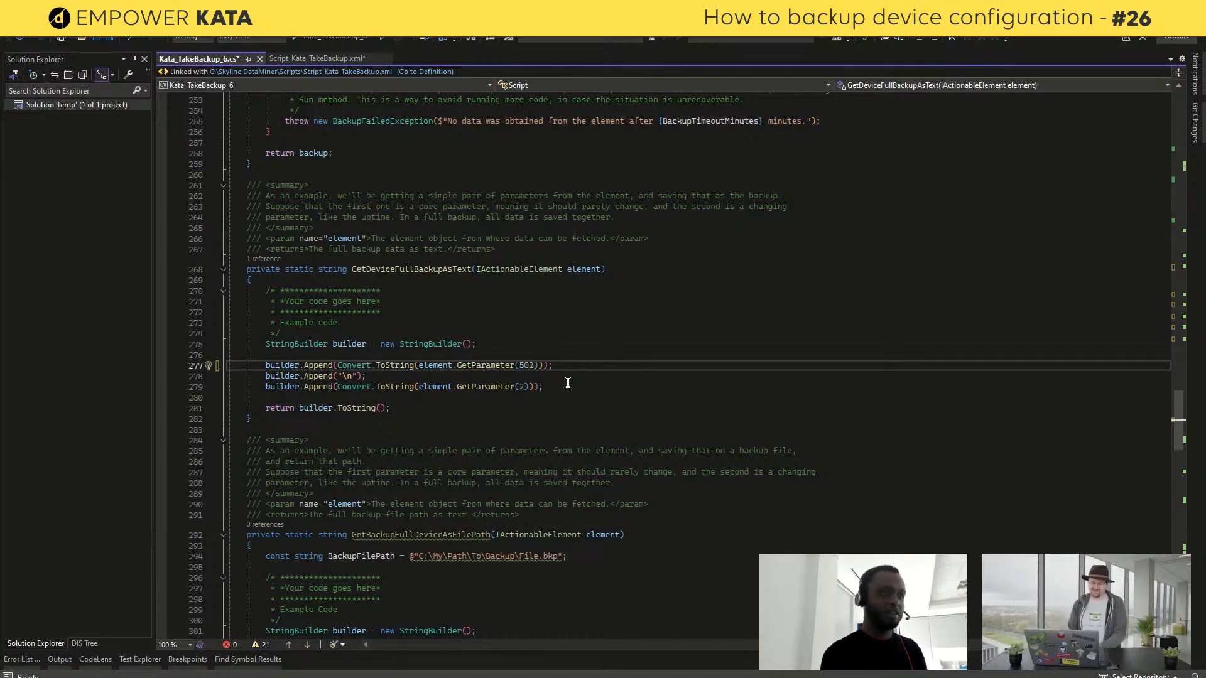
key(Down)
key(Down)
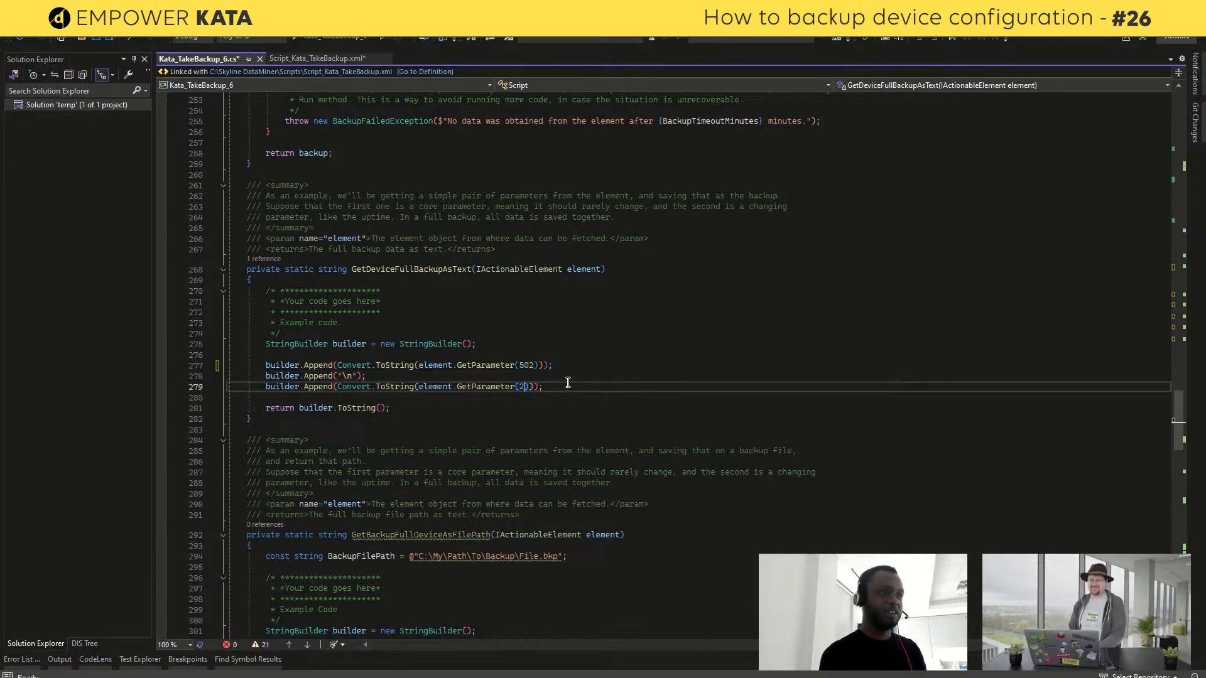
key(BackSpace)
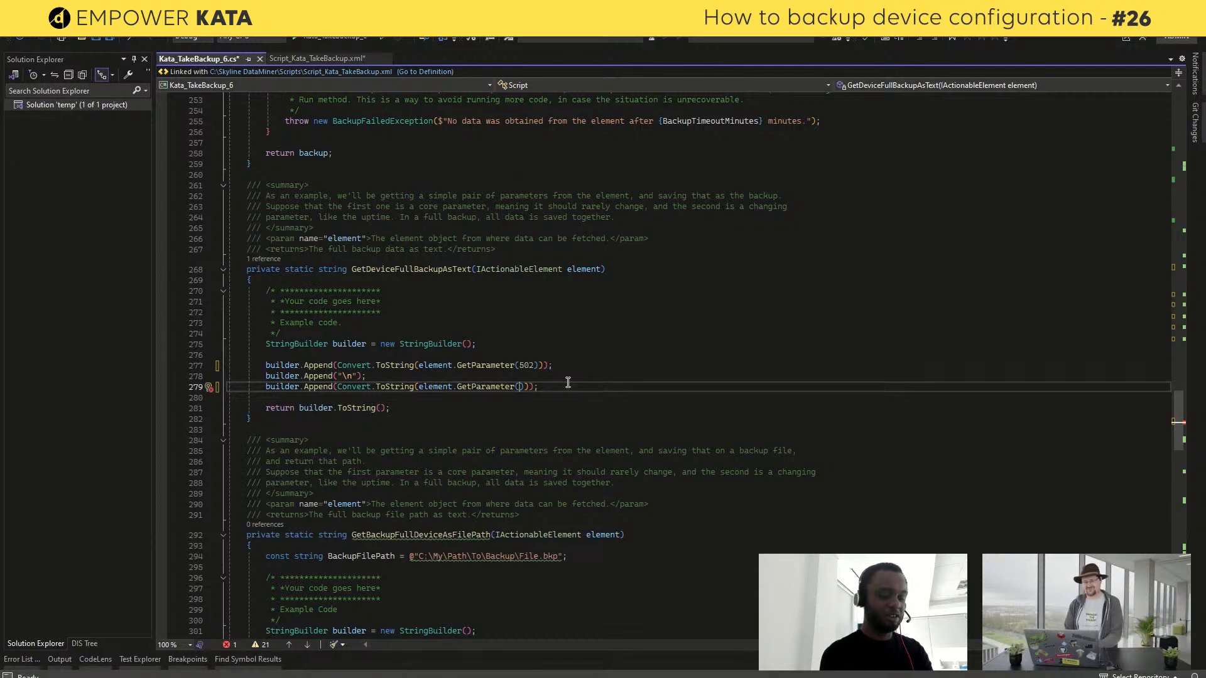
text(504)
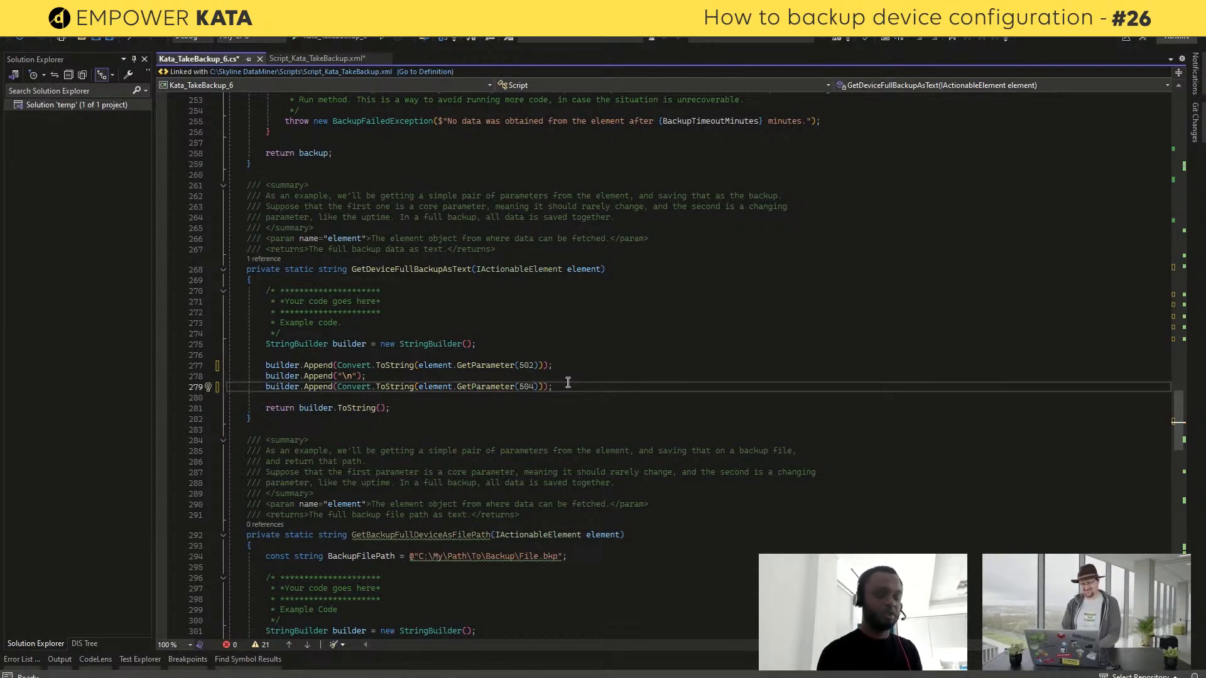
Save the script changes and publish Script_Kata_TakeBackup.xml to DataMiner
key(ctrl+s)
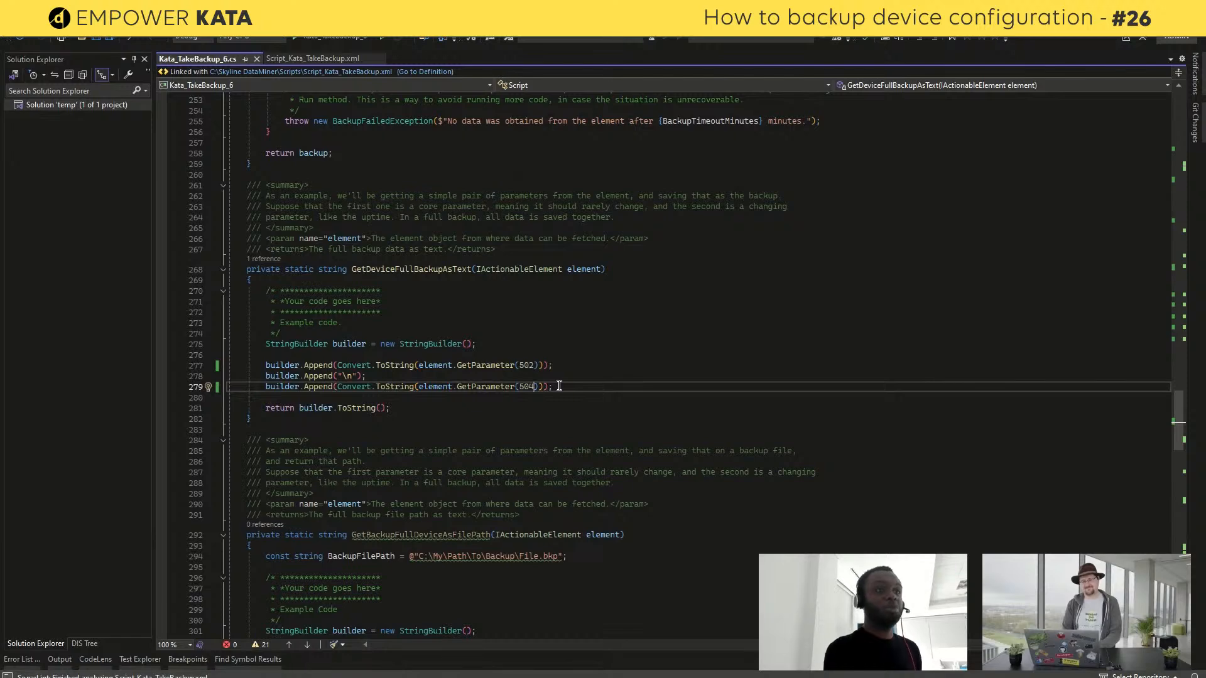
click(276, 60)
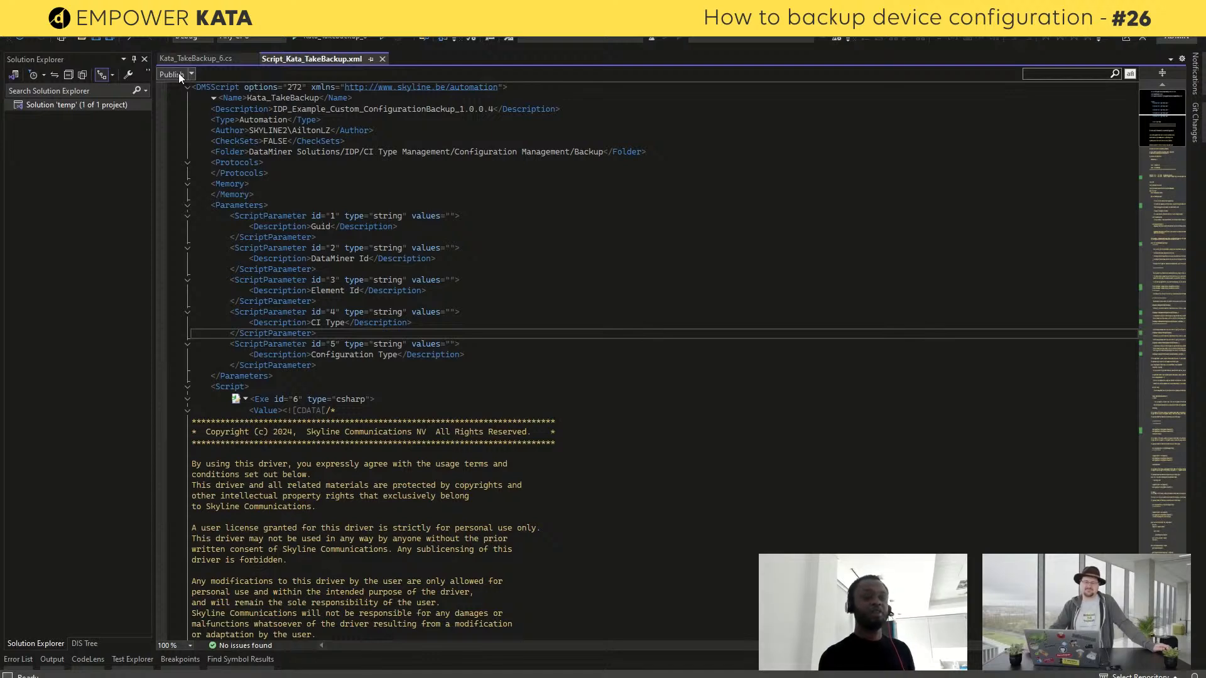
click(212, 58)
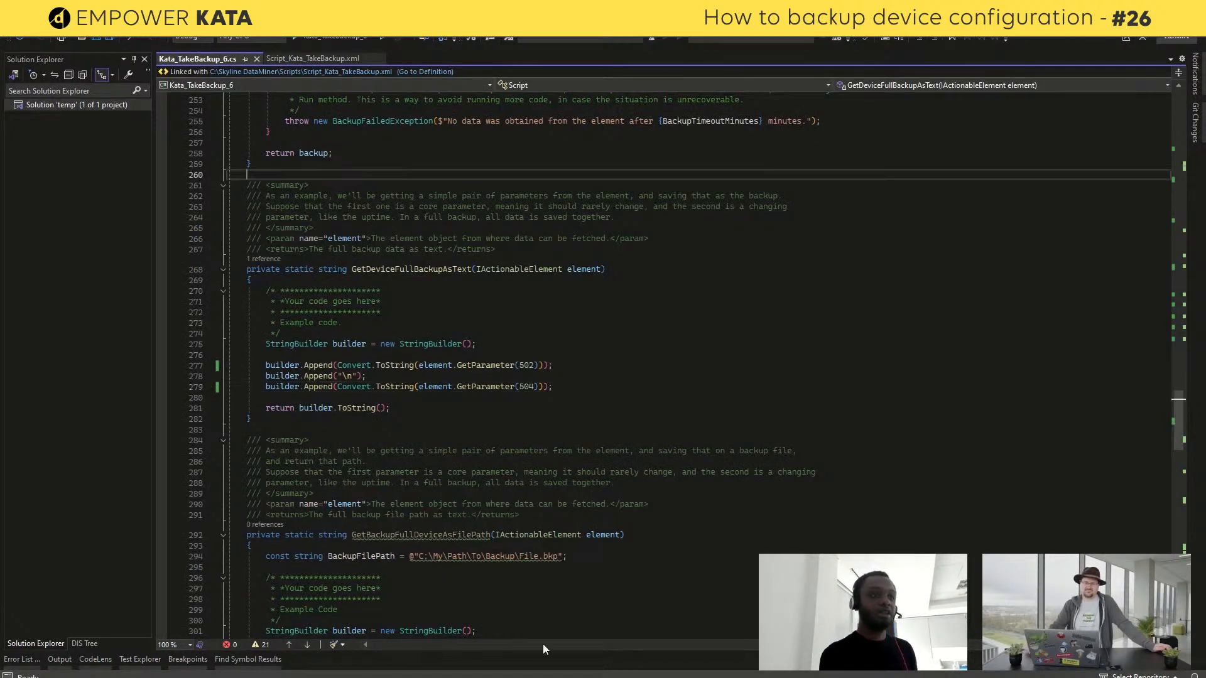
Switch to DataMiner Cube, check the edited C# code of the Kata_TakeBackup automation script and validate it
mouse_move(685, 669)
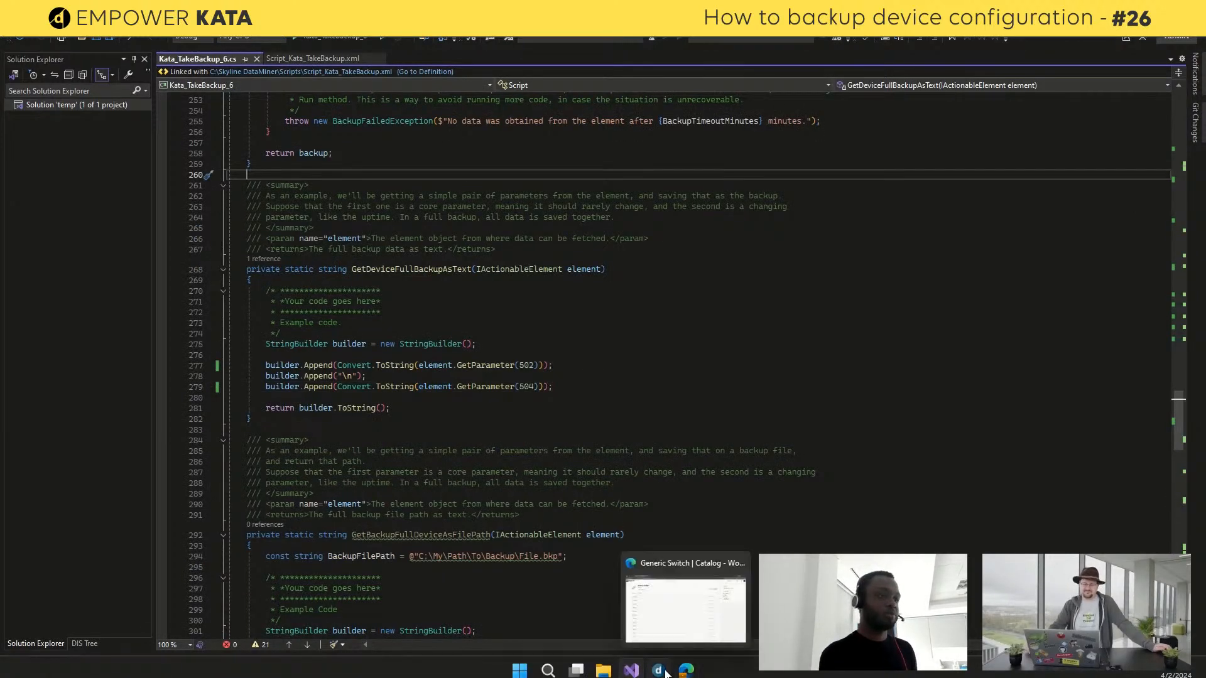
click(653, 594)
click(239, 45)
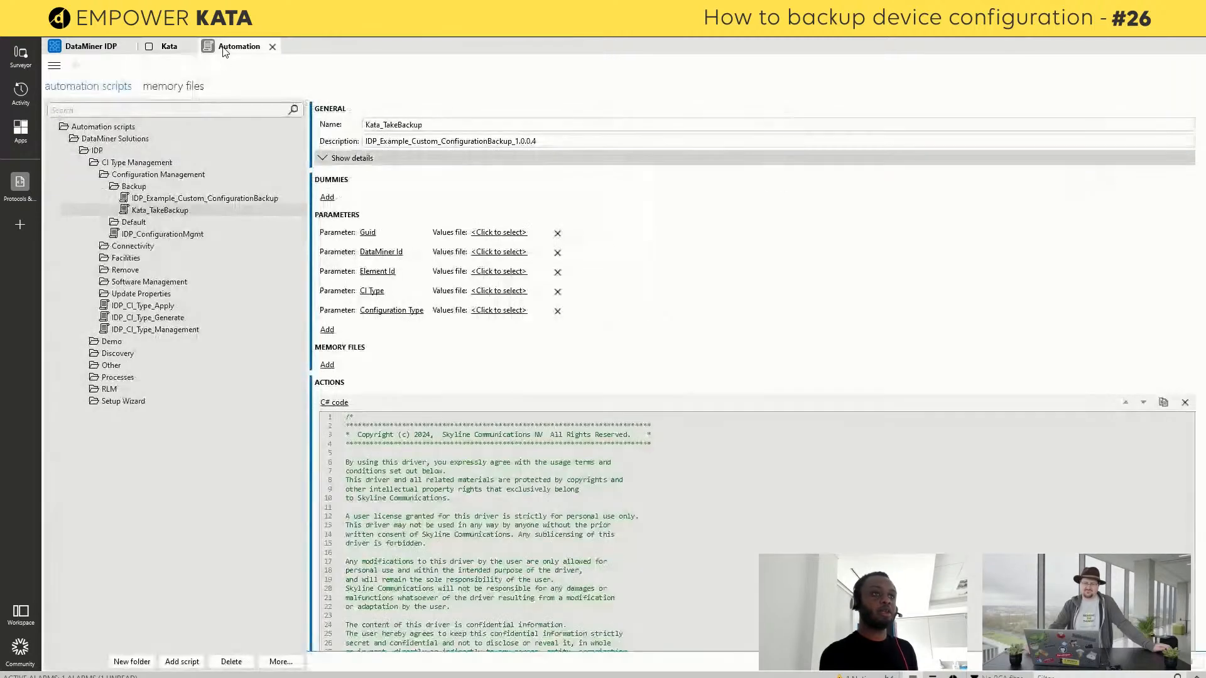
scroll(677, 490, down, 2)
scroll(677, 490, down, 20)
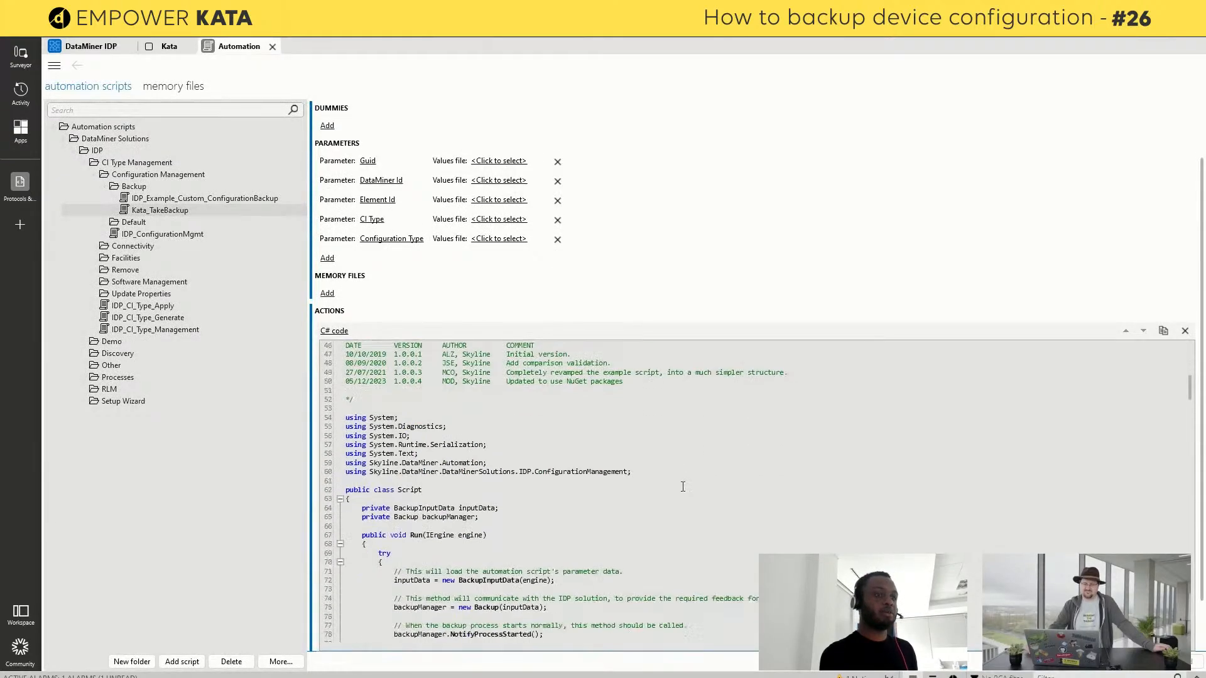
scroll(691, 490, down, 14)
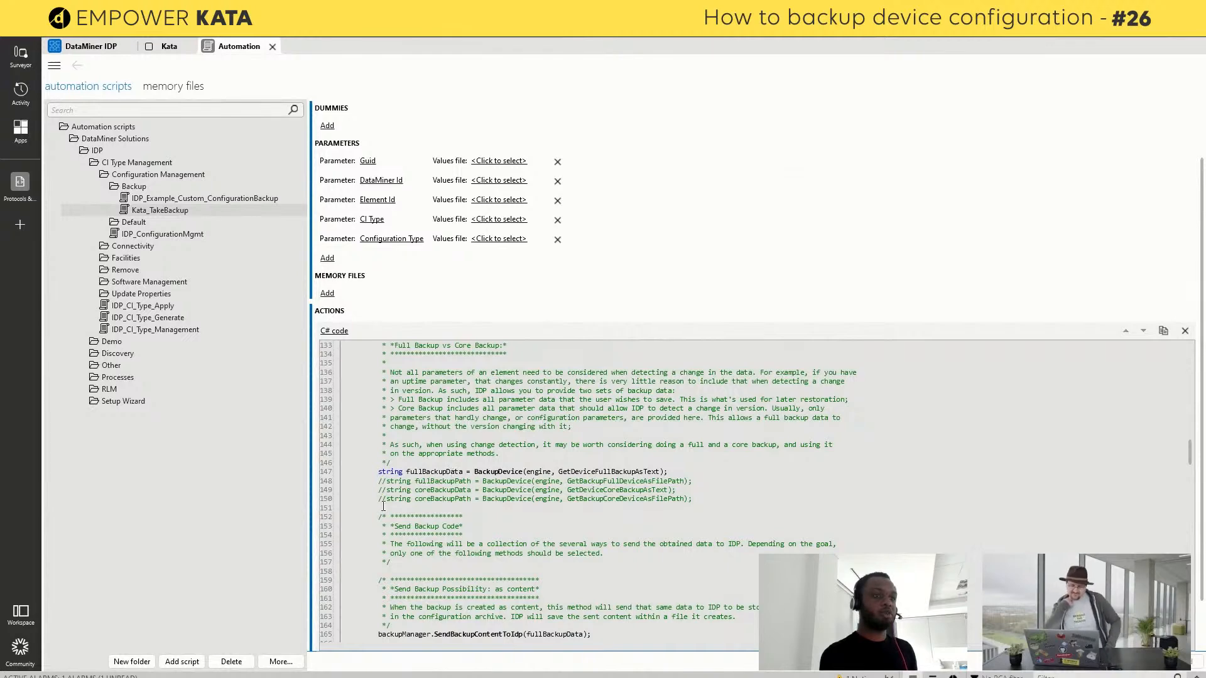
scroll(383, 507, down, 20)
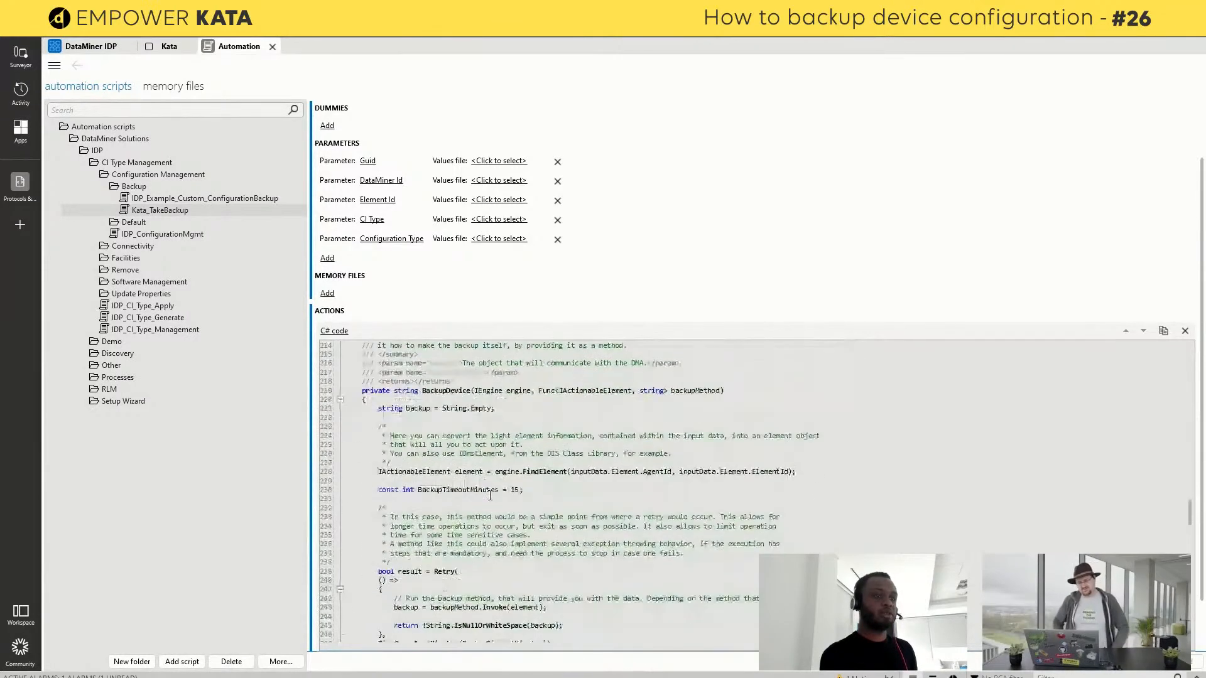
scroll(490, 497, down, 16)
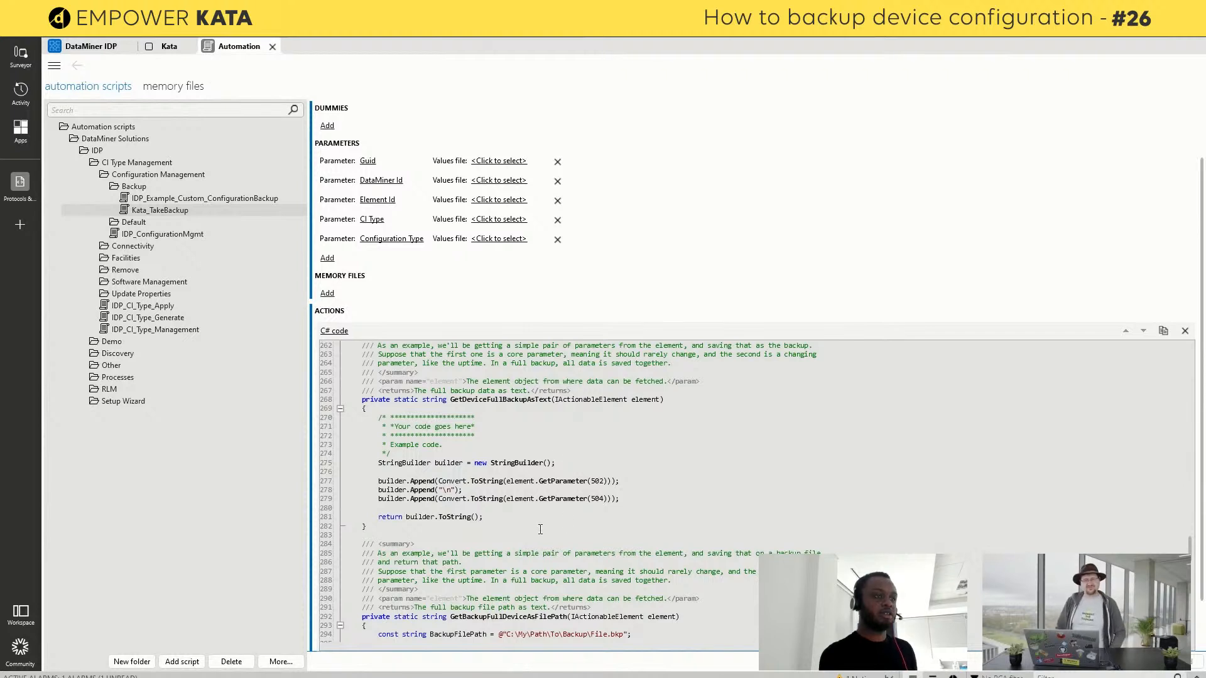
scroll(1200, 566, down, 1)
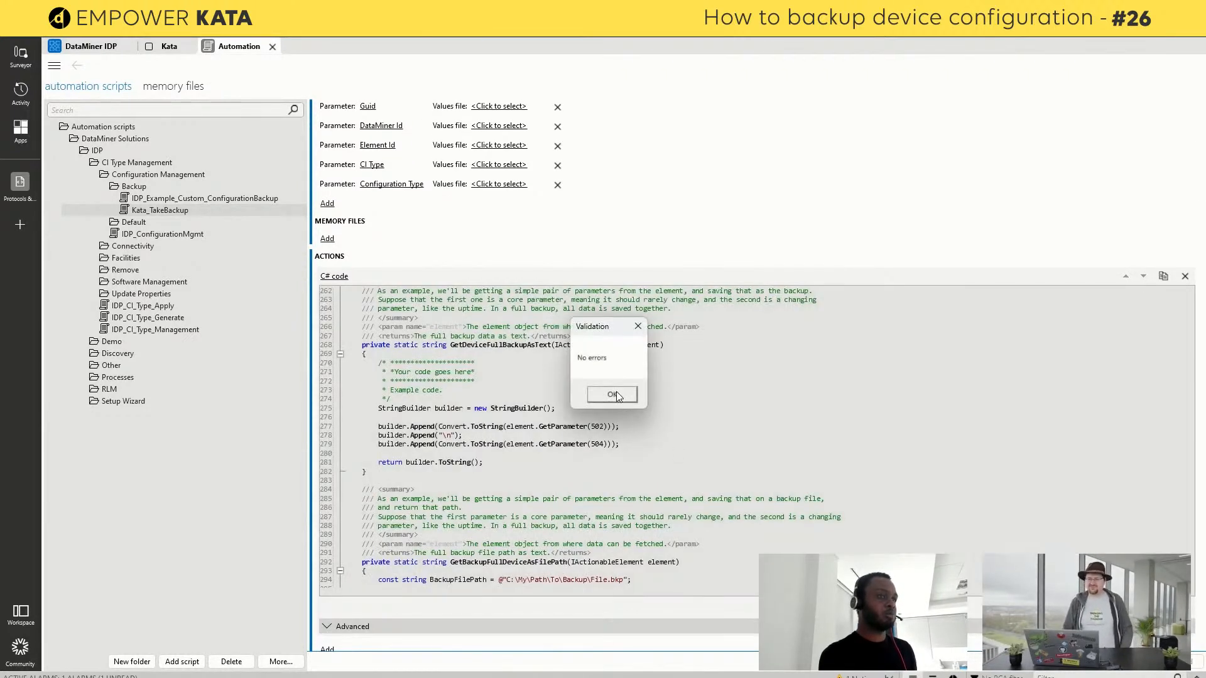
click(615, 394)
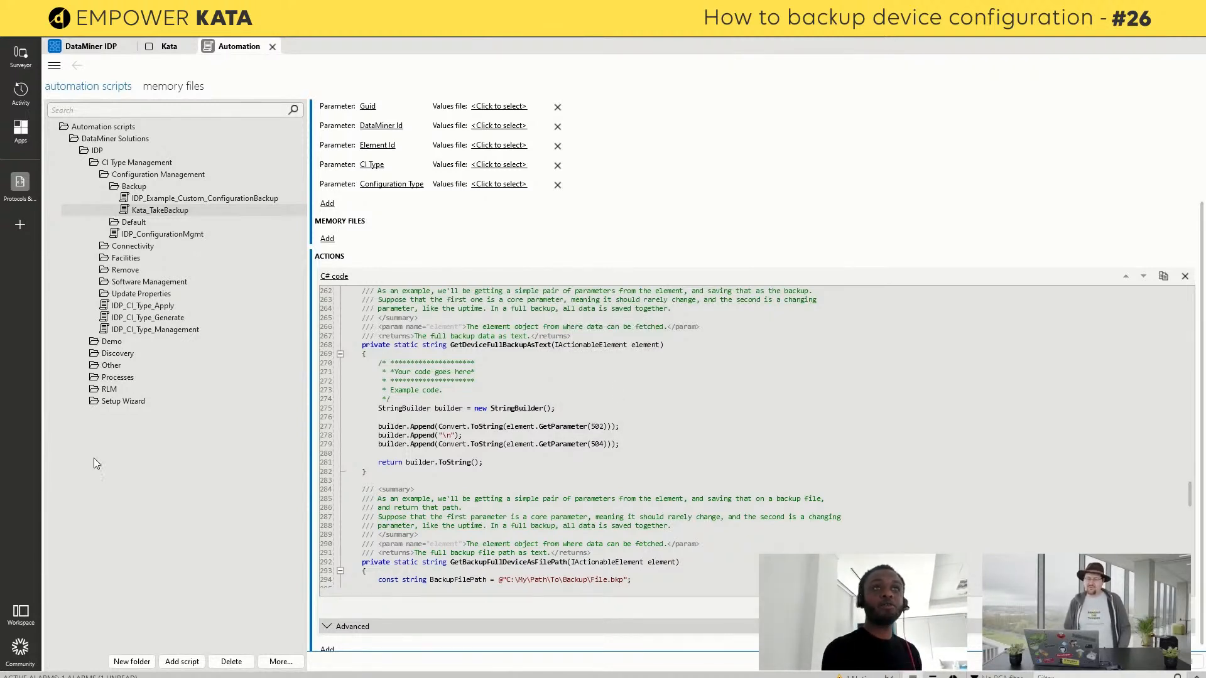
In the DataMiner IDP CI type configuration management, set the backup script of Generic Switch-Production to Kata_TakeBackup and enable its backup
click(74, 50)
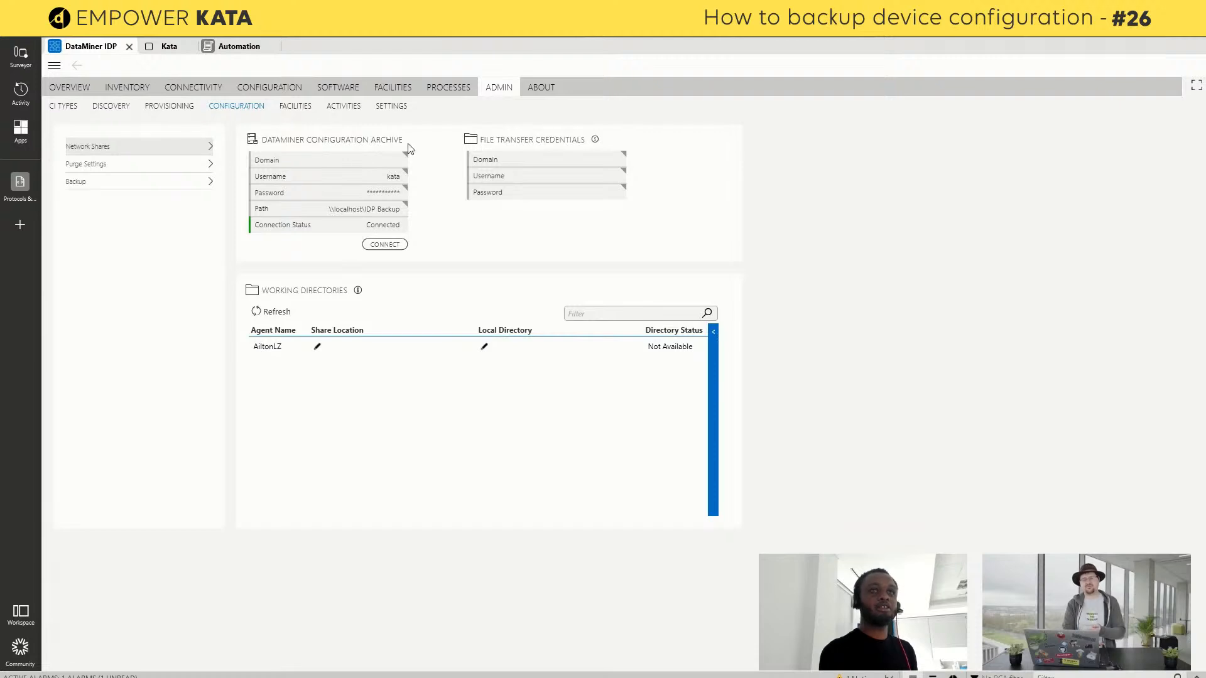
click(58, 108)
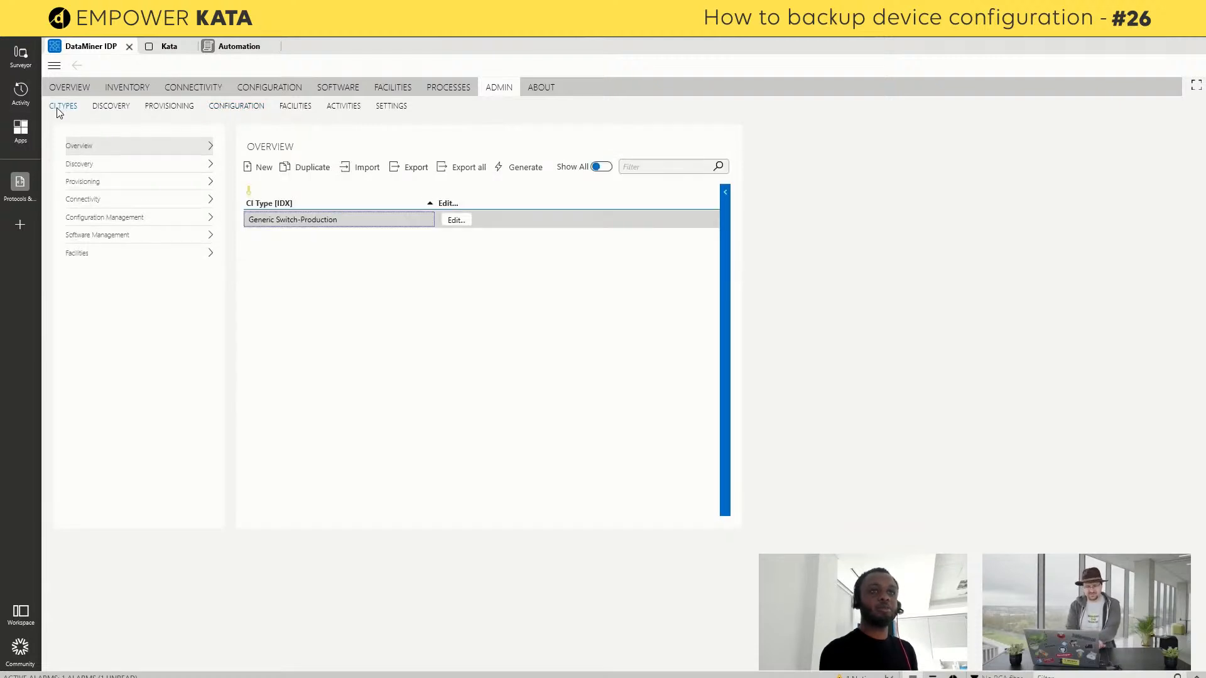
click(131, 224)
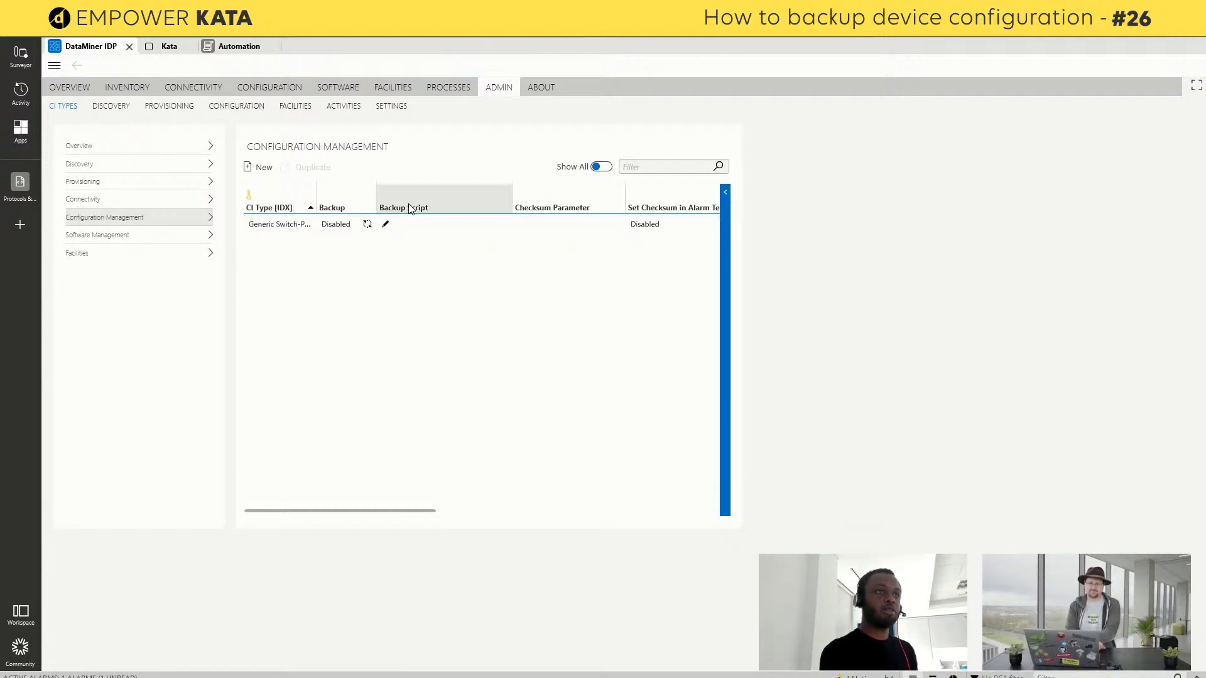
click(386, 224)
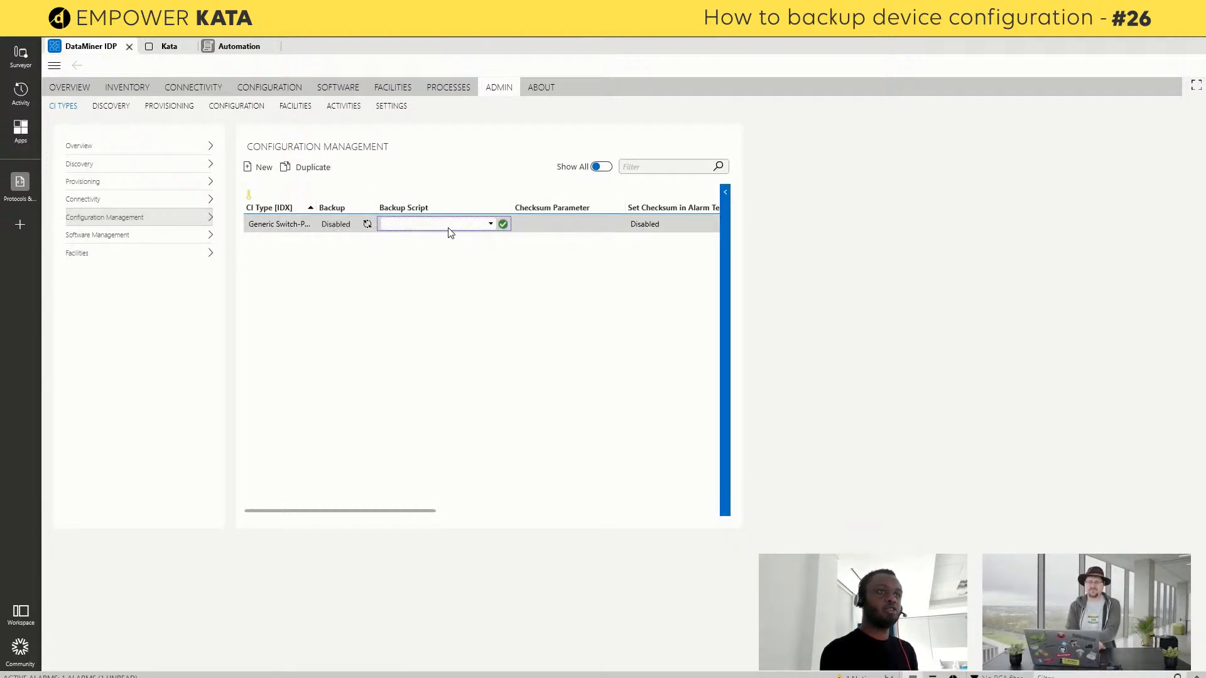
click(450, 230)
click(433, 248)
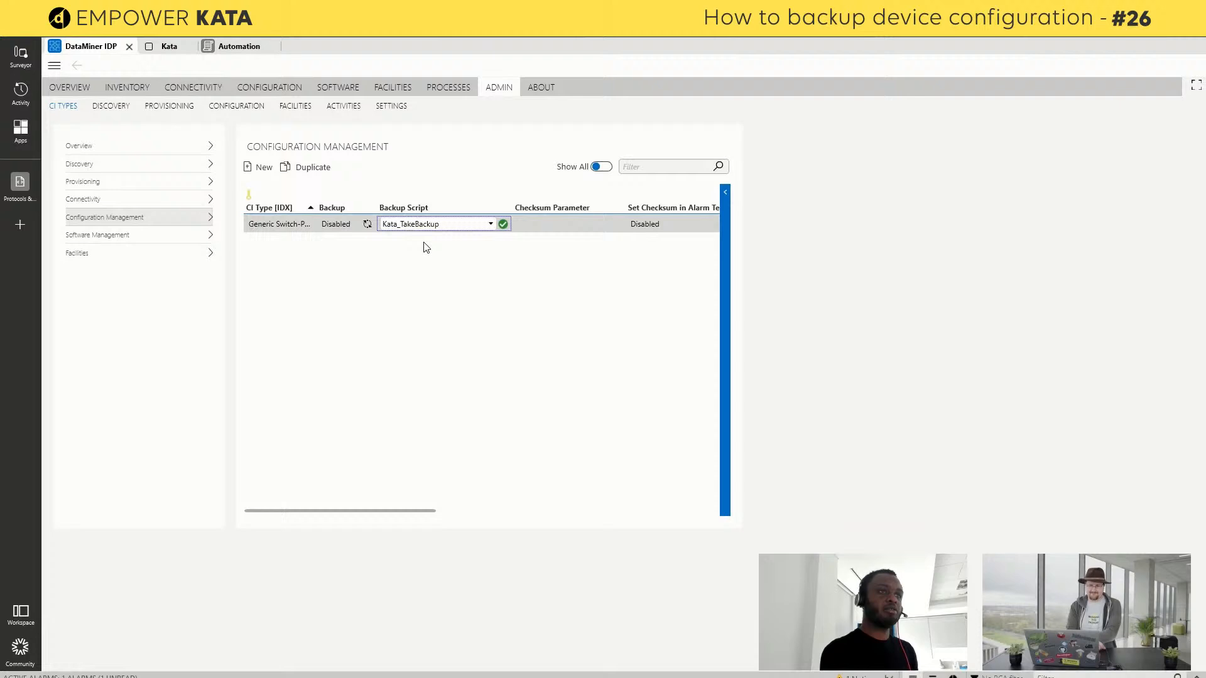
click(504, 225)
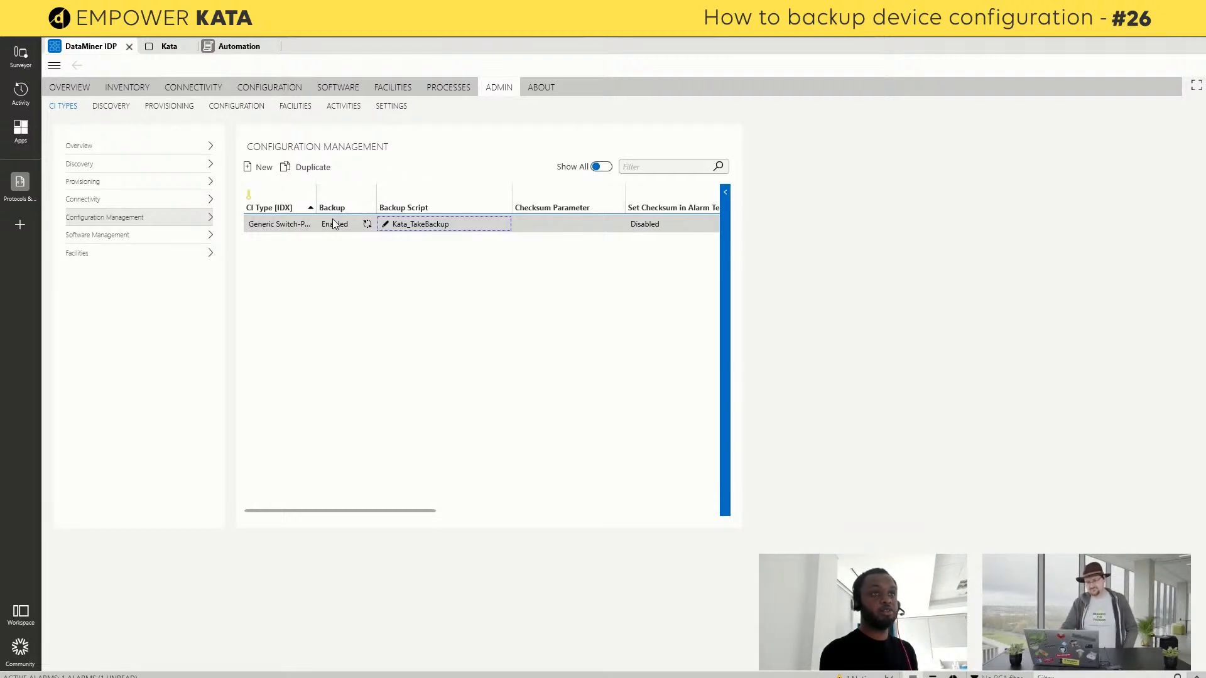
Disable and re-enable backup for the Generic Switch-Production CI type, checking the effect on the configuration summary
click(269, 90)
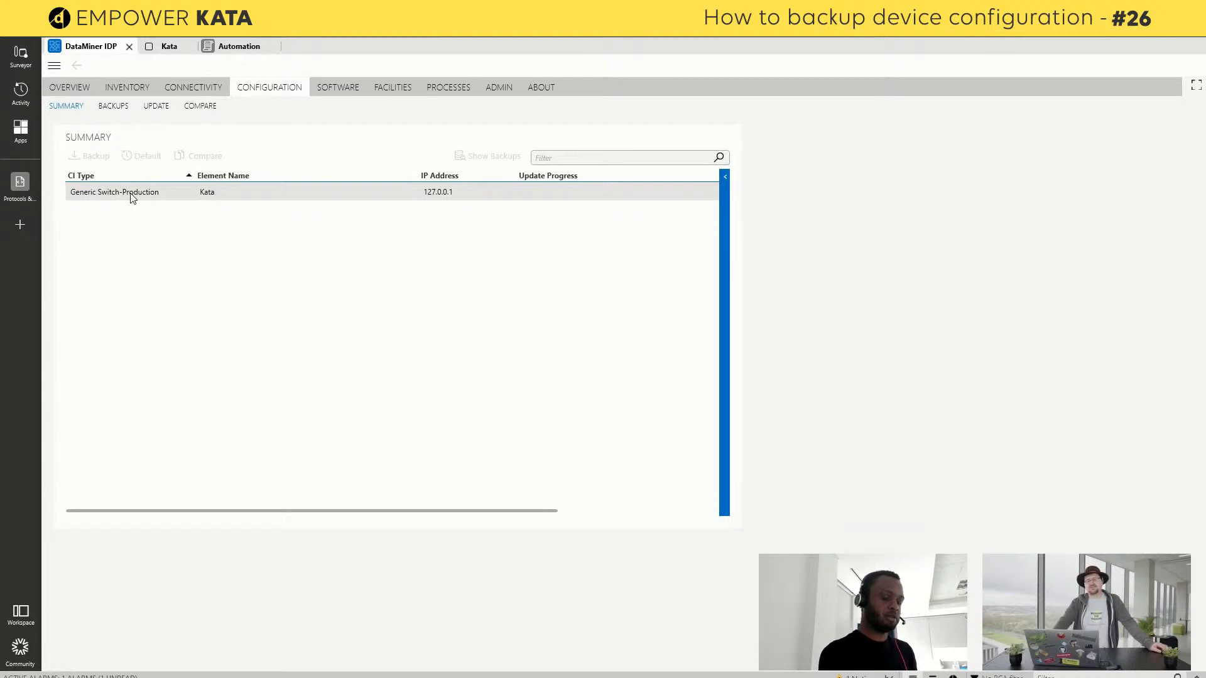
click(514, 94)
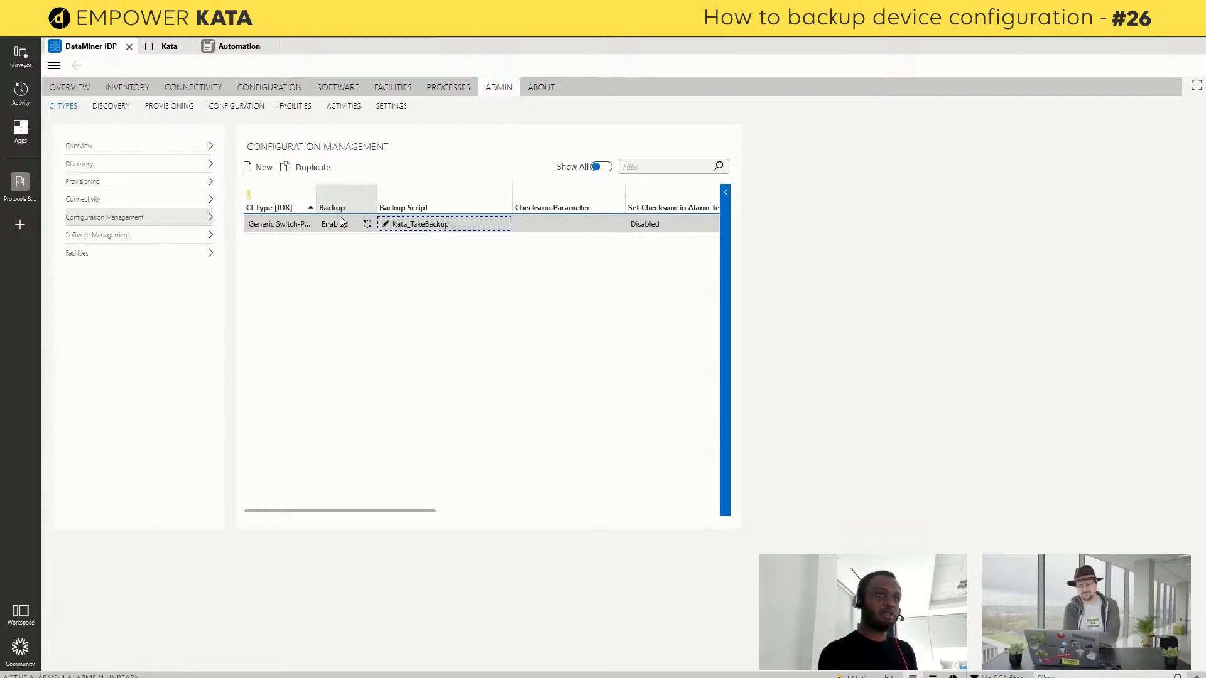
click(367, 224)
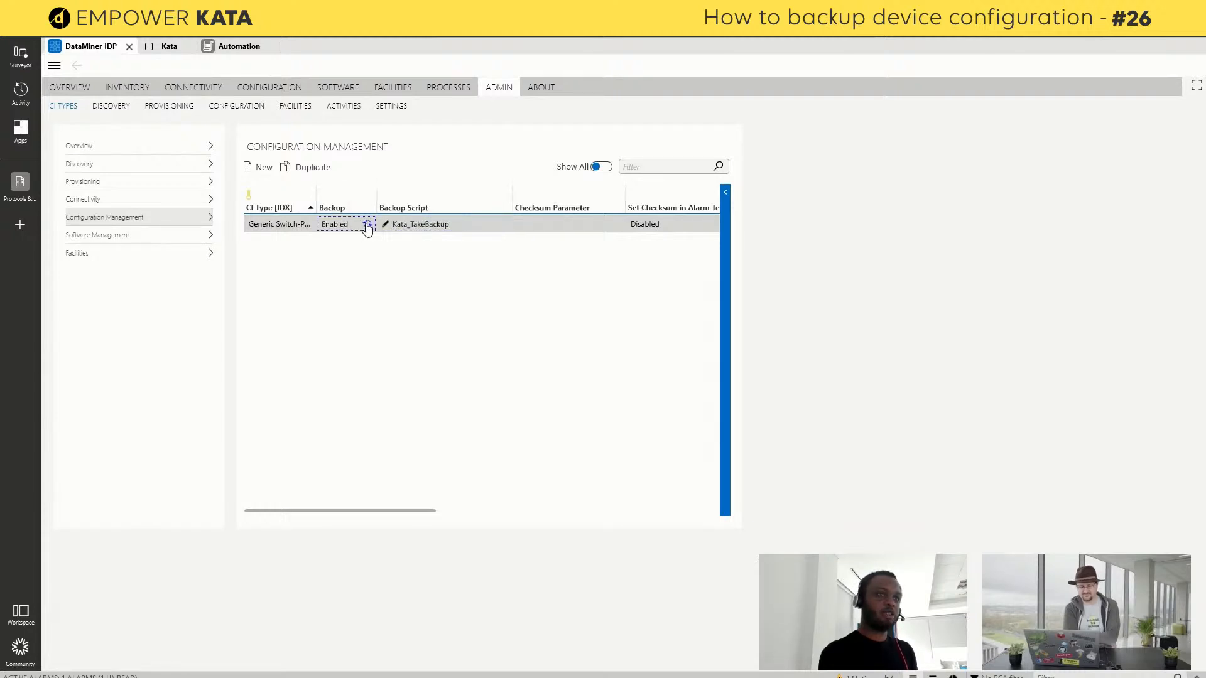
click(280, 89)
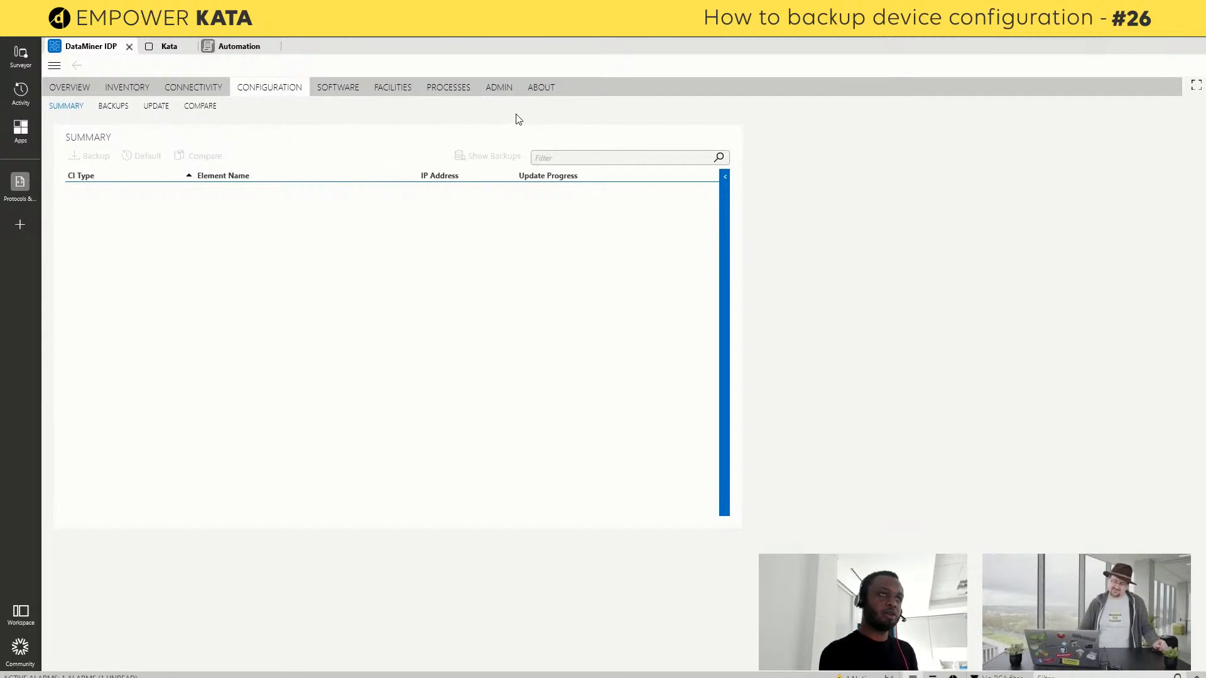
click(498, 87)
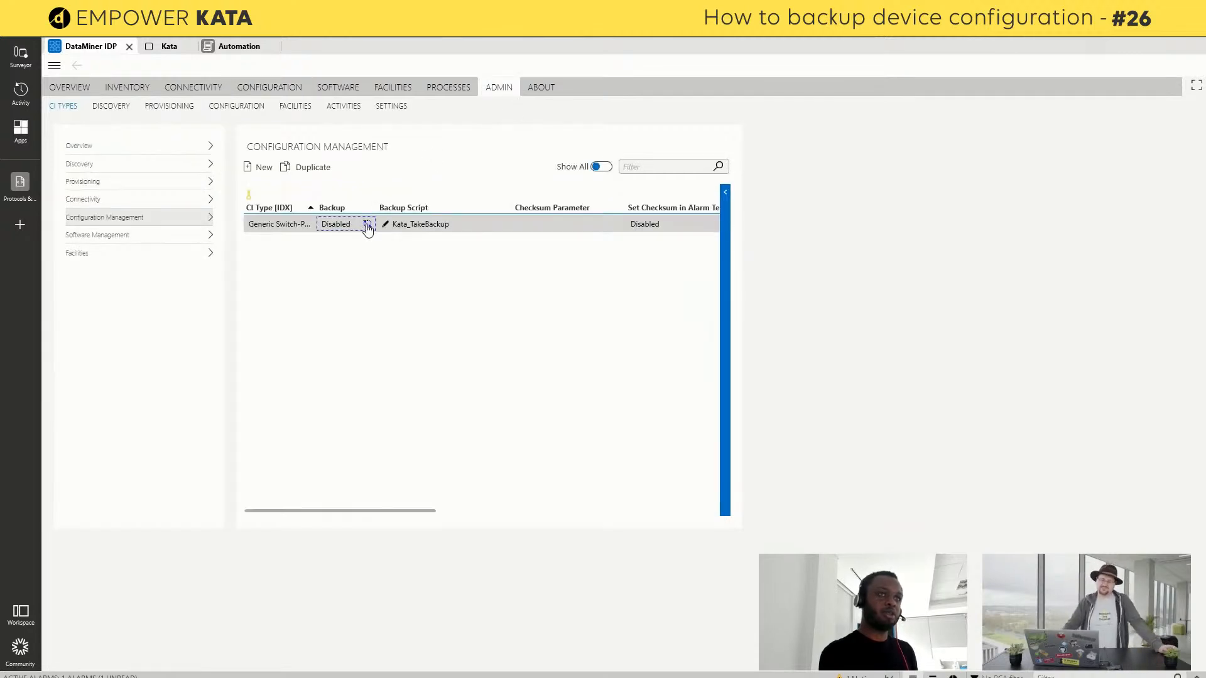
Take a configuration backup of type Running for the Kata element from the configuration summary and check its update progress
click(291, 90)
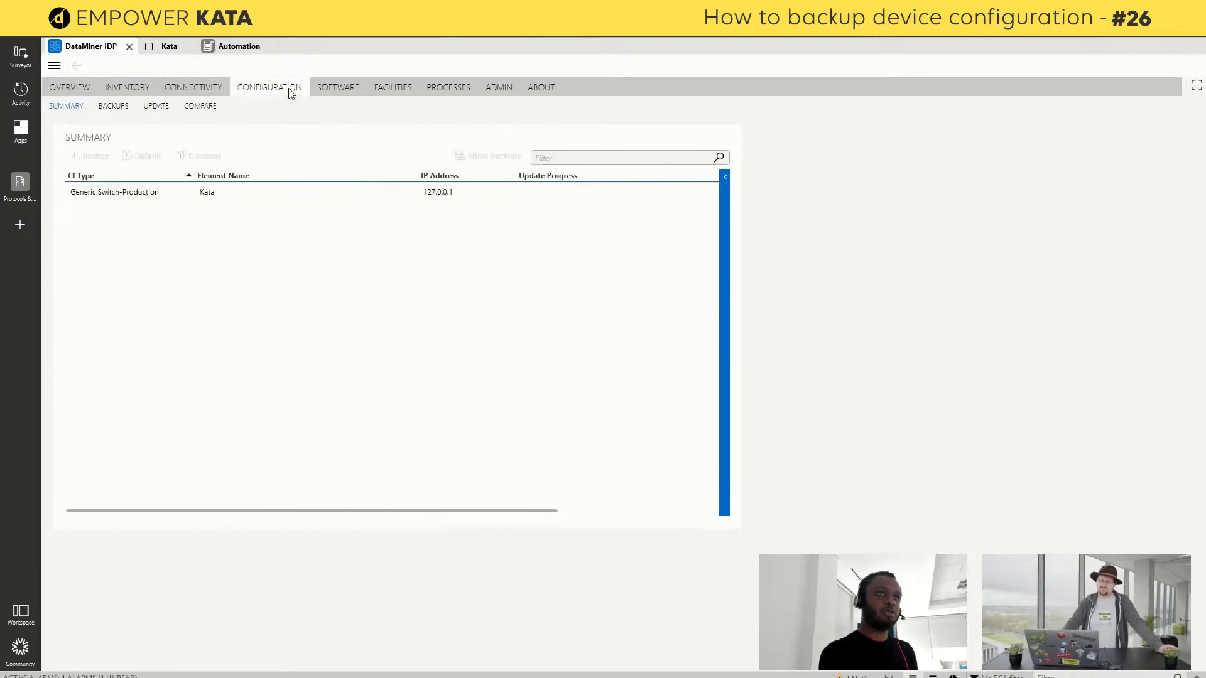
click(370, 196)
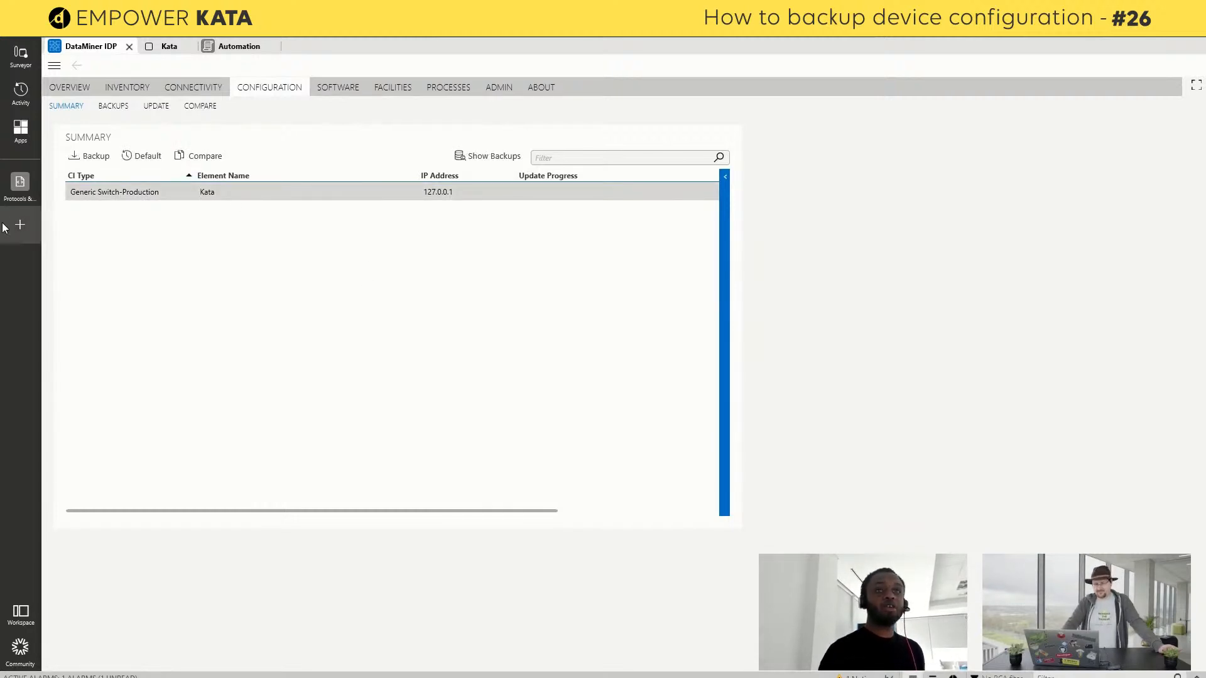
click(95, 155)
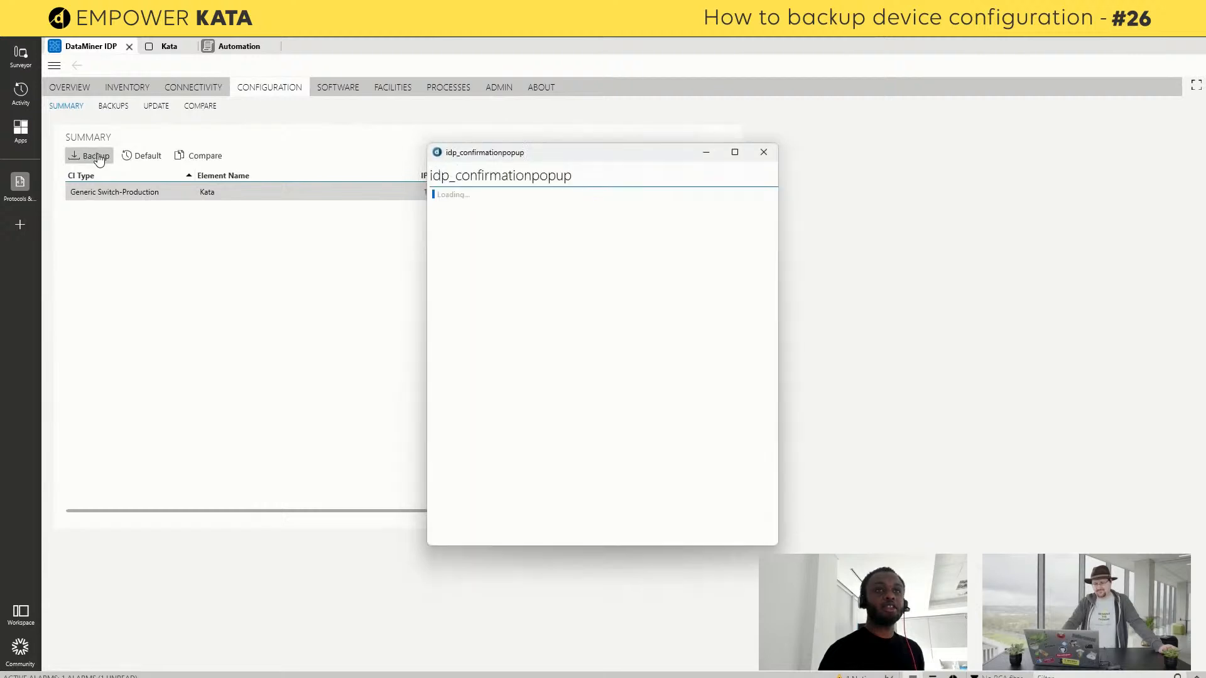
drag(524, 151, 455, 126)
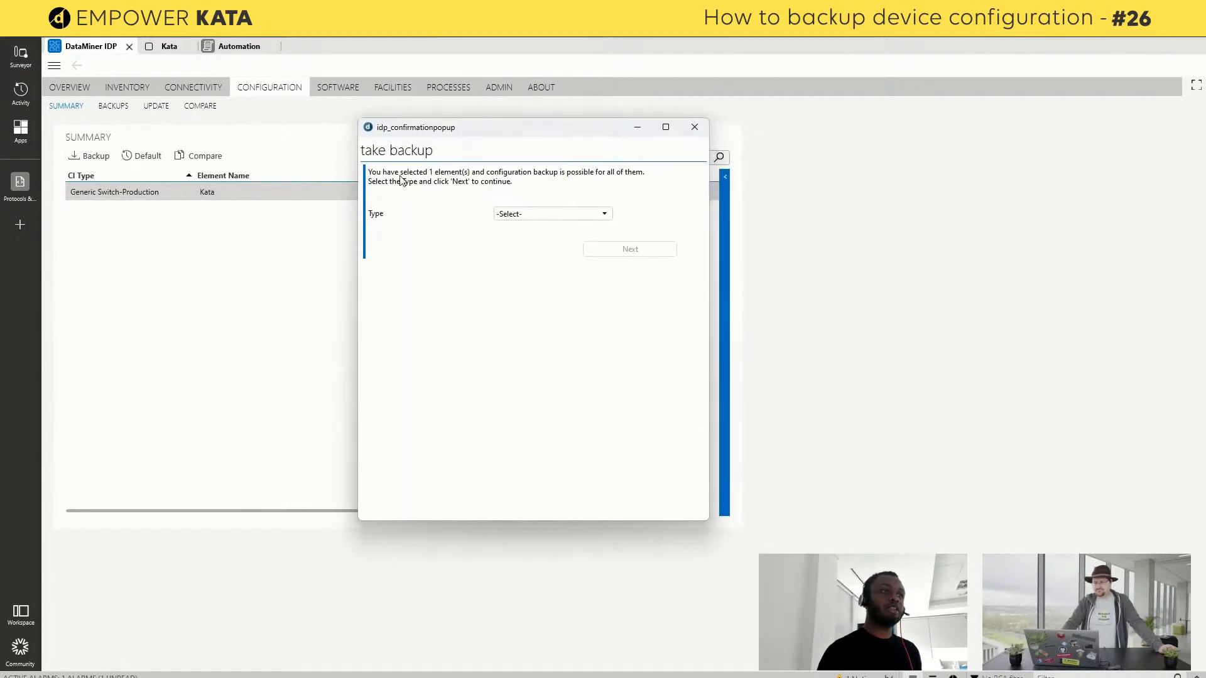
click(552, 214)
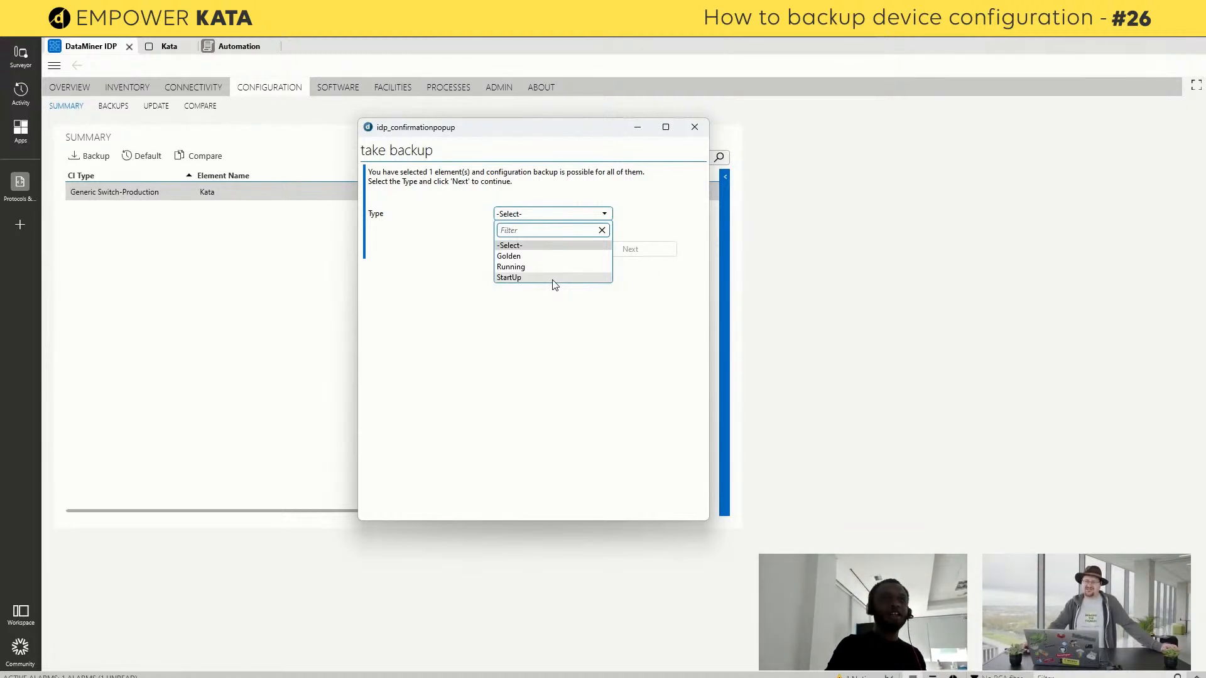
click(557, 265)
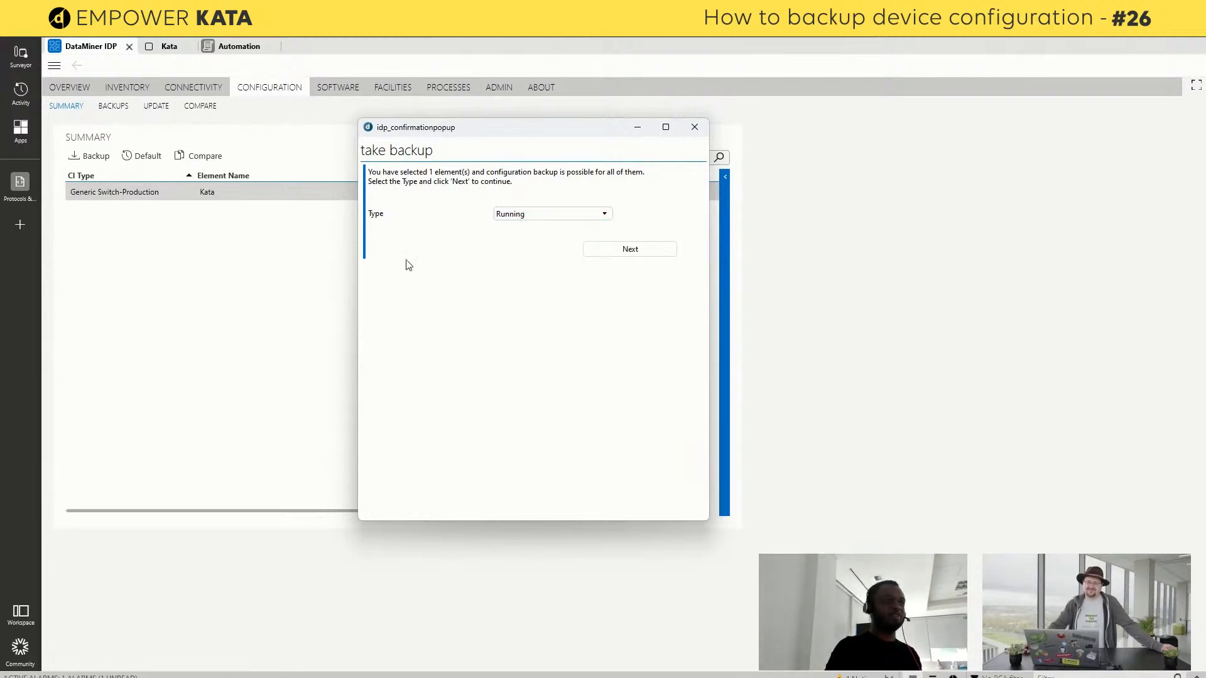
click(617, 256)
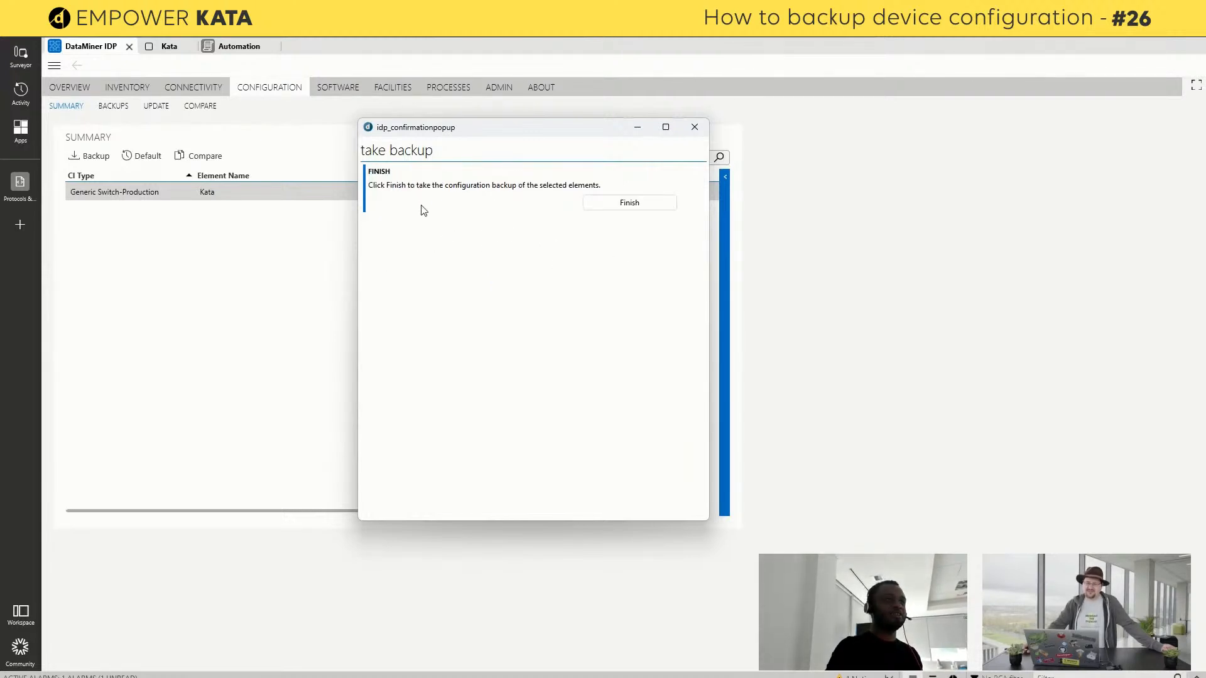
click(630, 203)
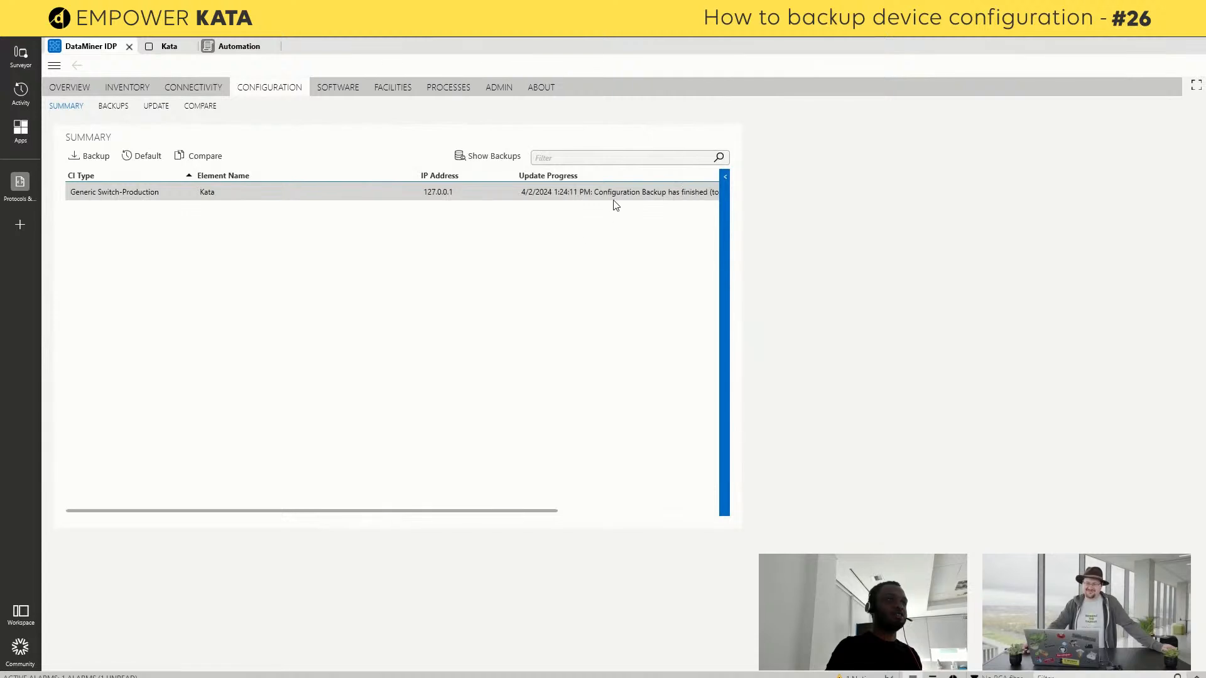
click(556, 188)
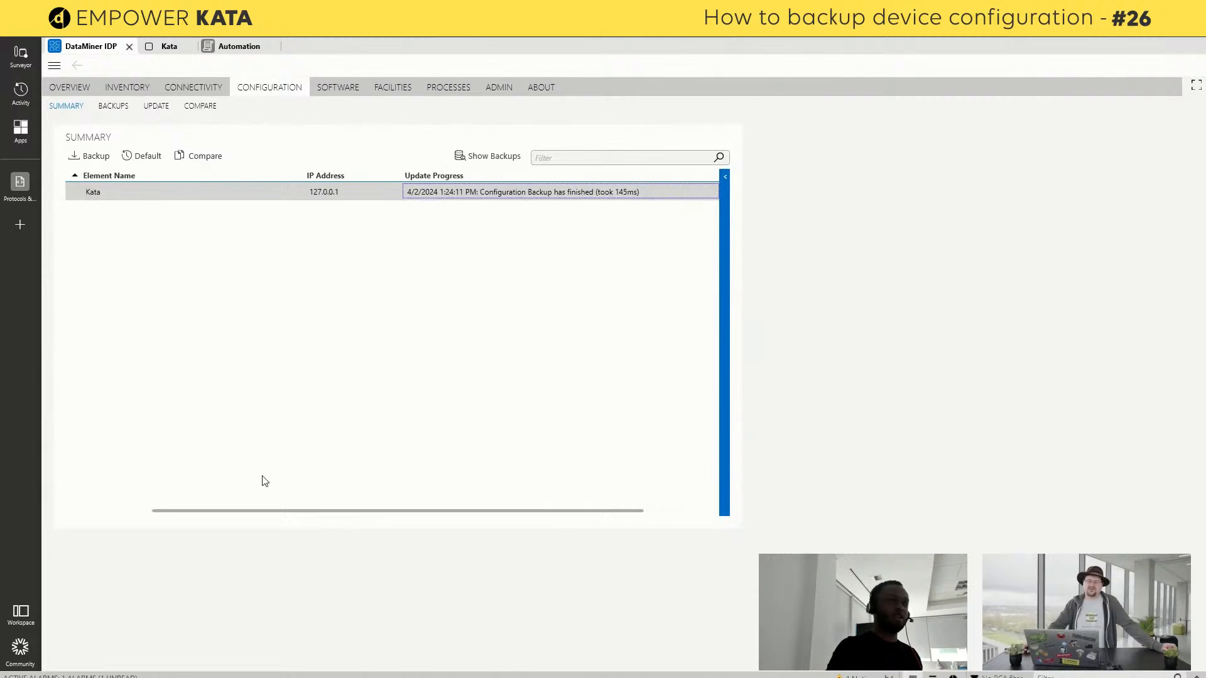
drag(280, 513, 222, 504)
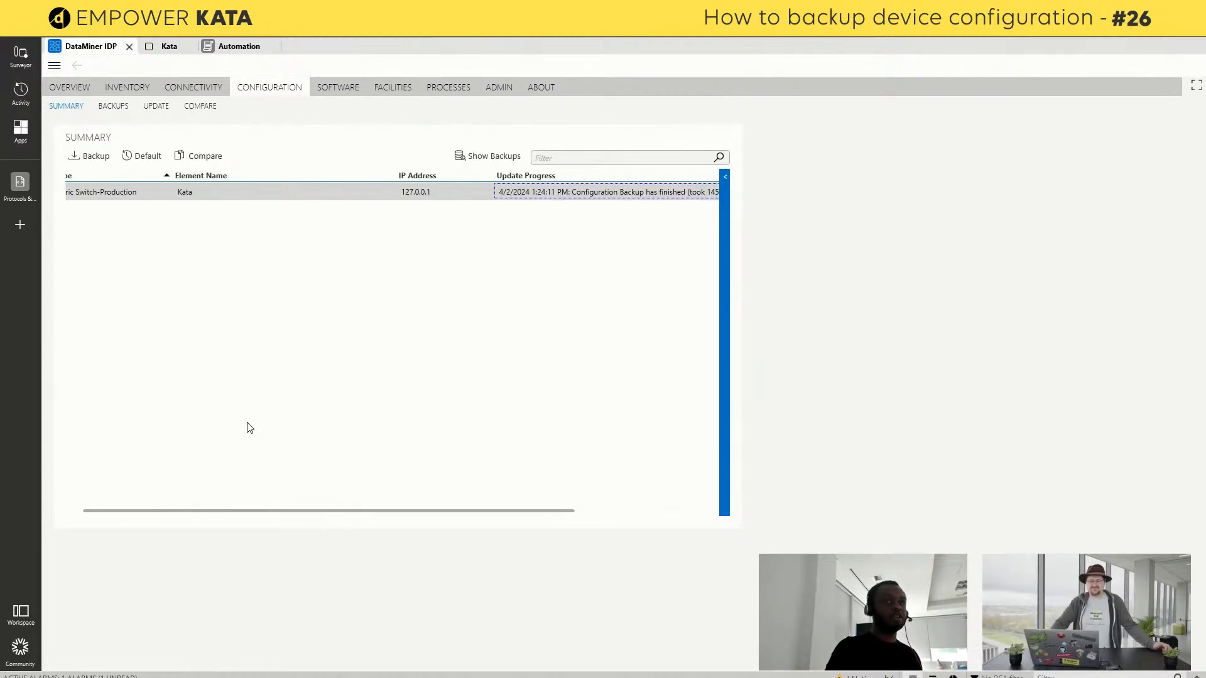
Show the backups of the Kata element and examine the file content of its Running full configuration backup
click(422, 198)
click(464, 158)
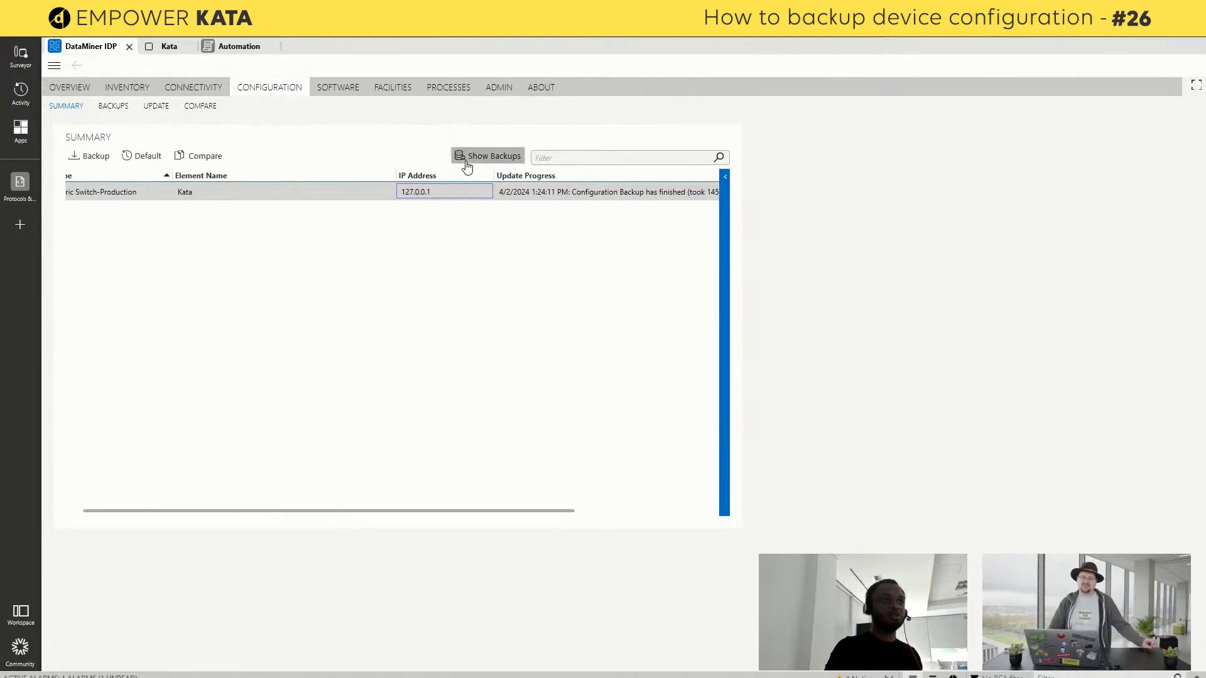
click(352, 190)
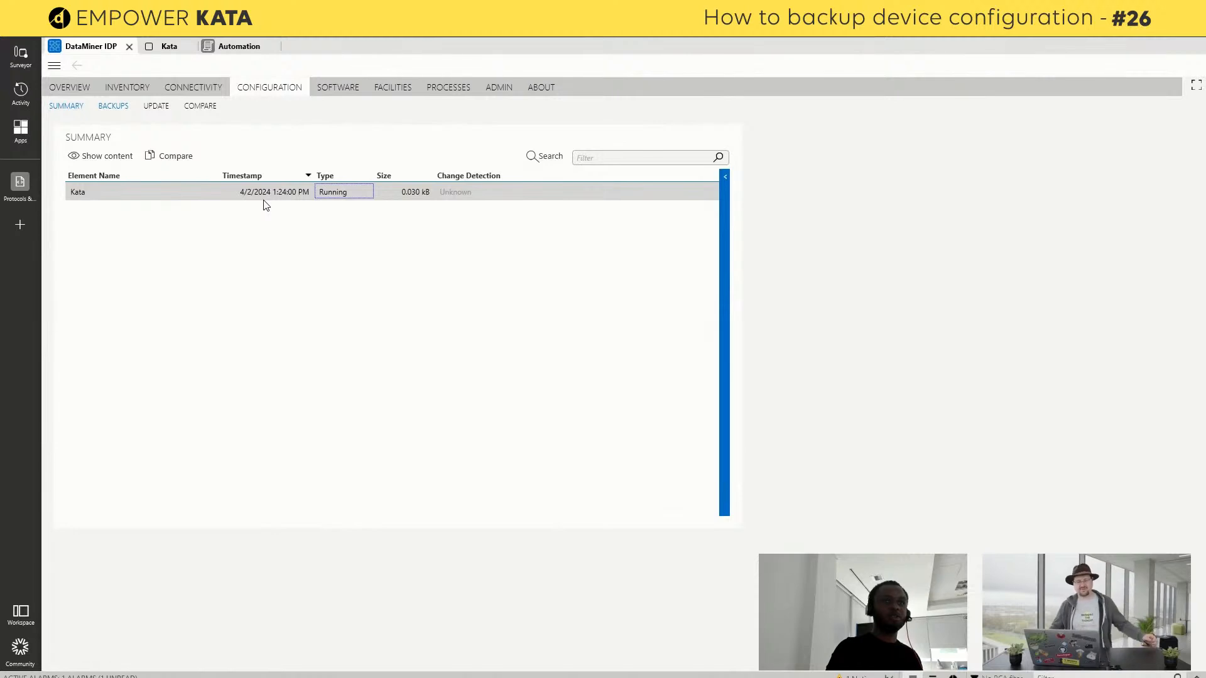
click(95, 157)
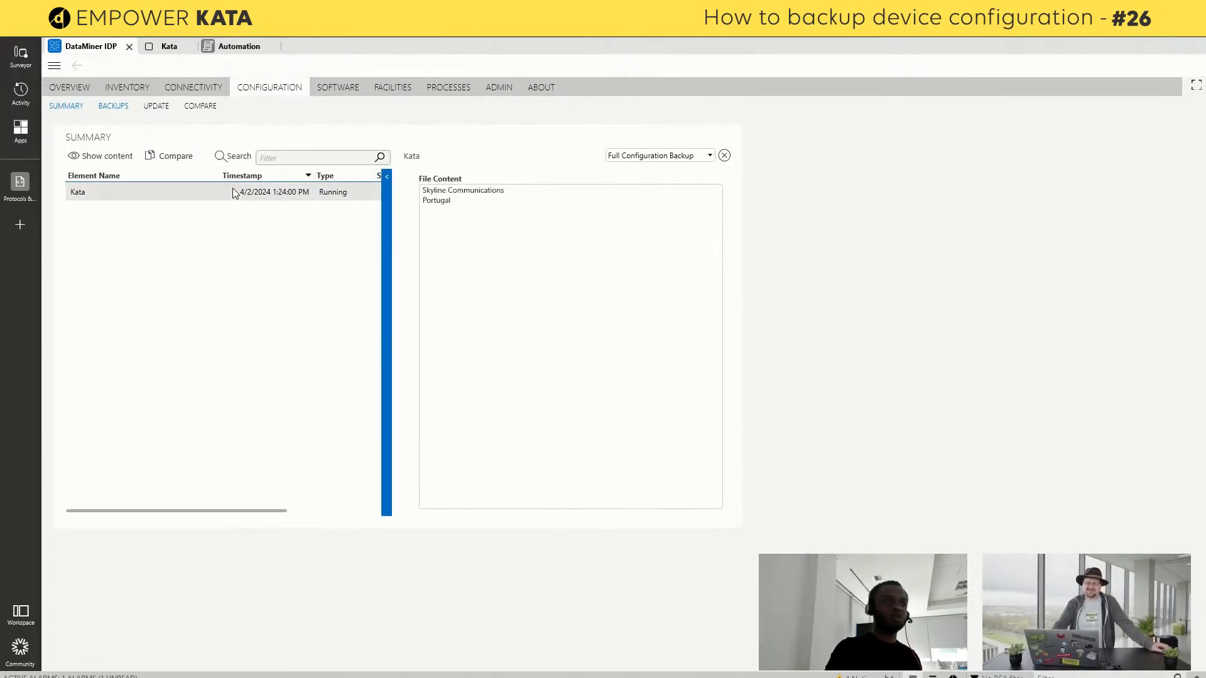
drag(452, 201, 422, 190)
click(452, 209)
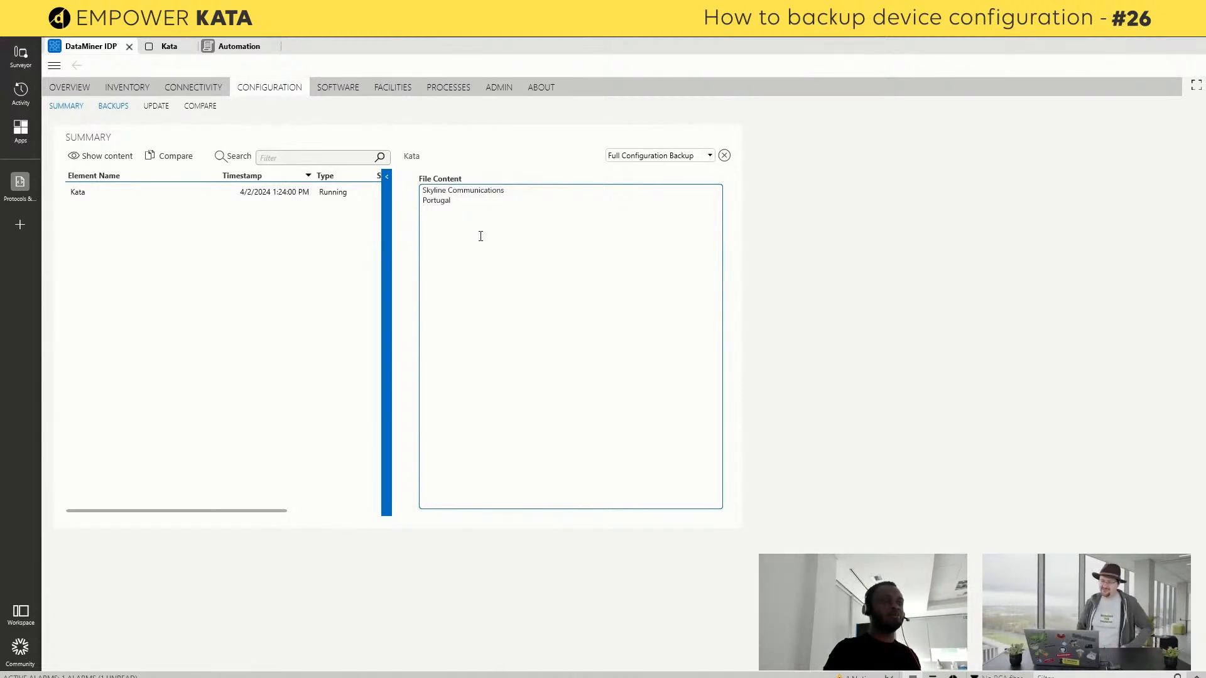
Set the System Location of the Kata element to Belgium
click(167, 46)
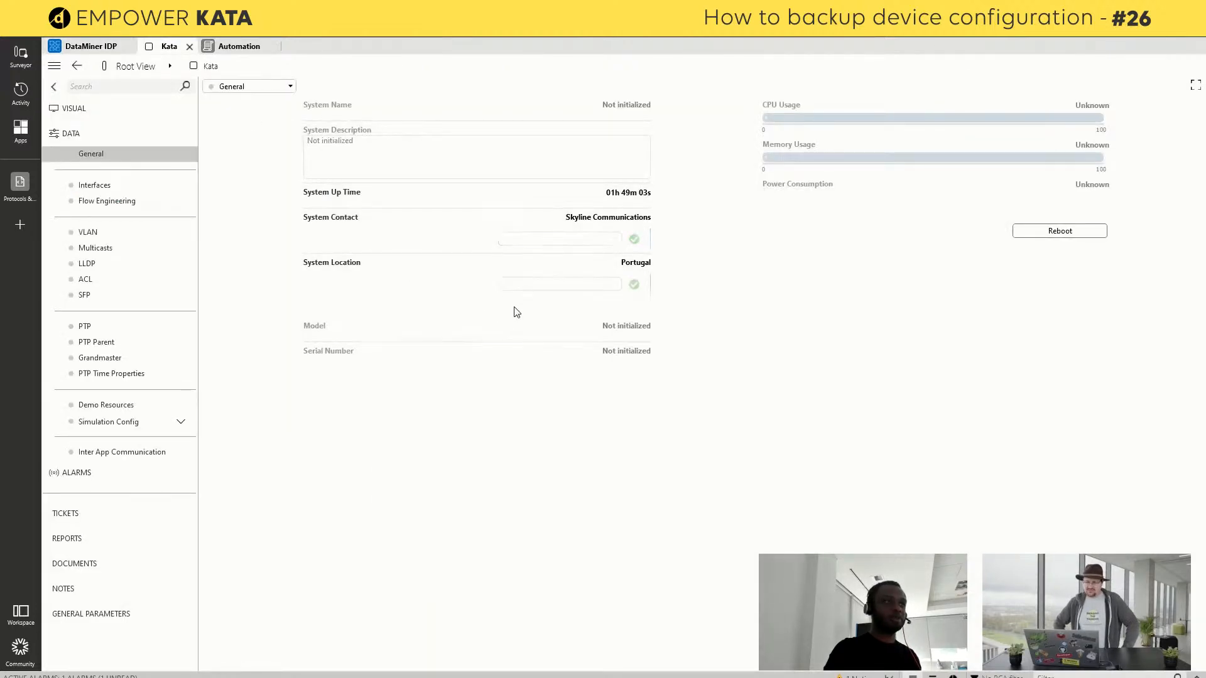
click(519, 286)
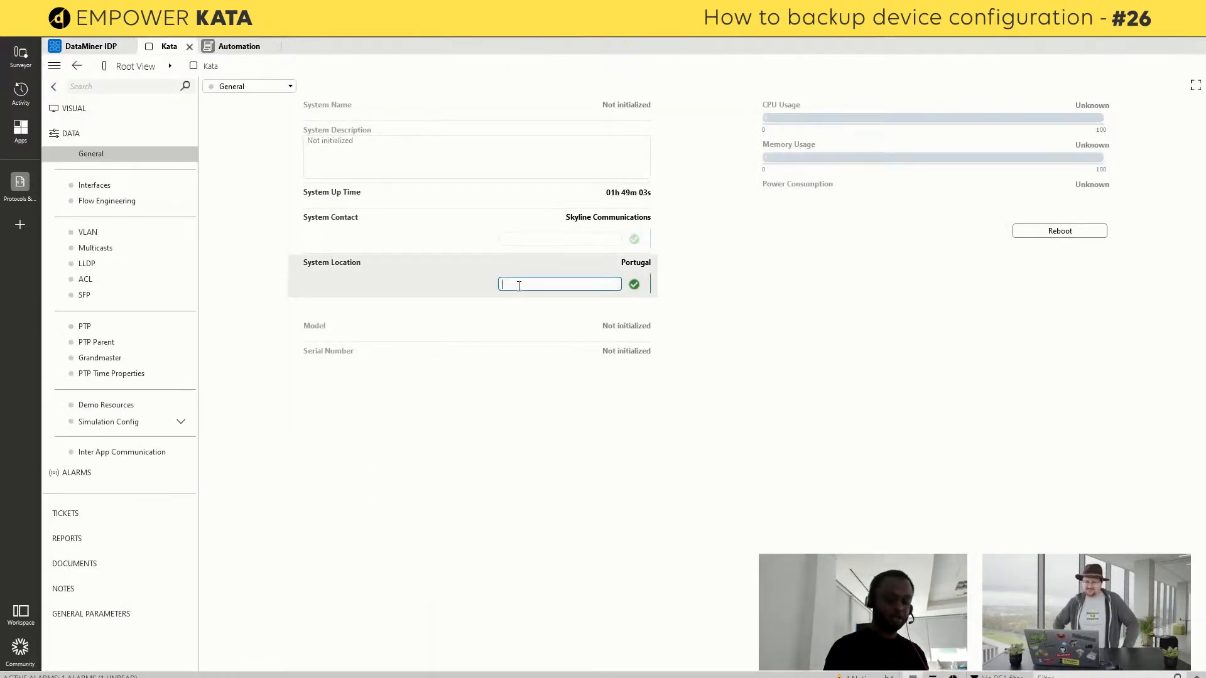
text(Belgium)
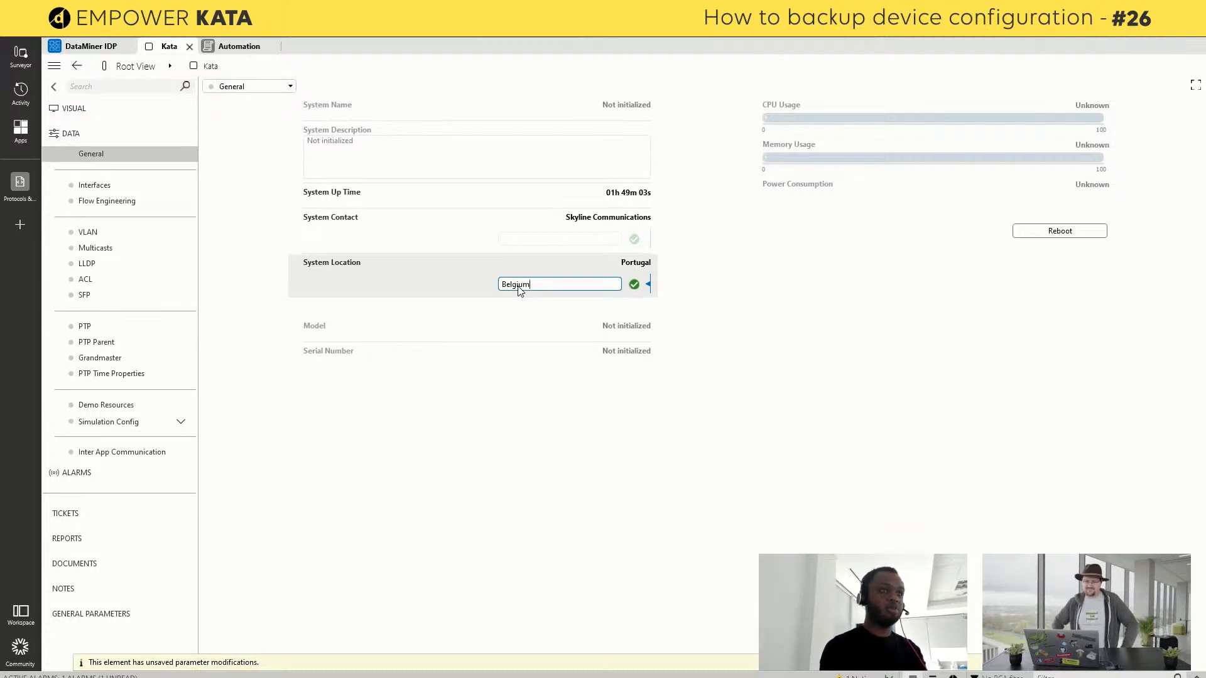
key(Return)
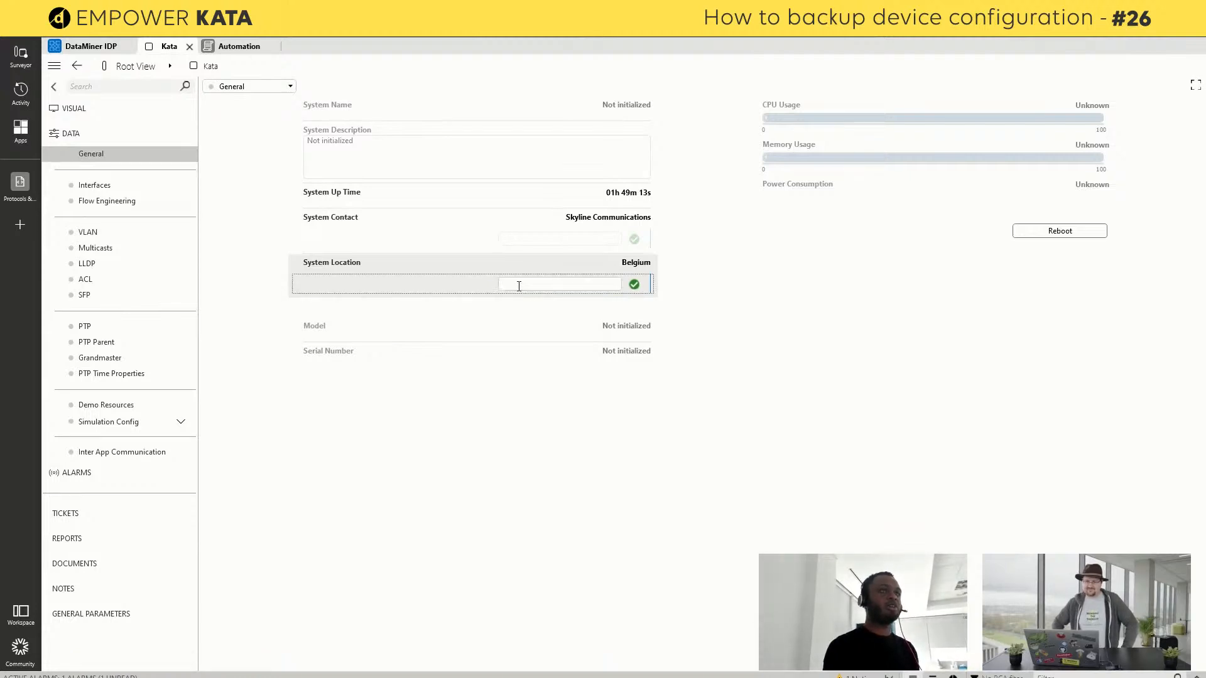
Return to the DataMiner IDP configuration summary and take another Running configuration backup of the Kata element
click(89, 52)
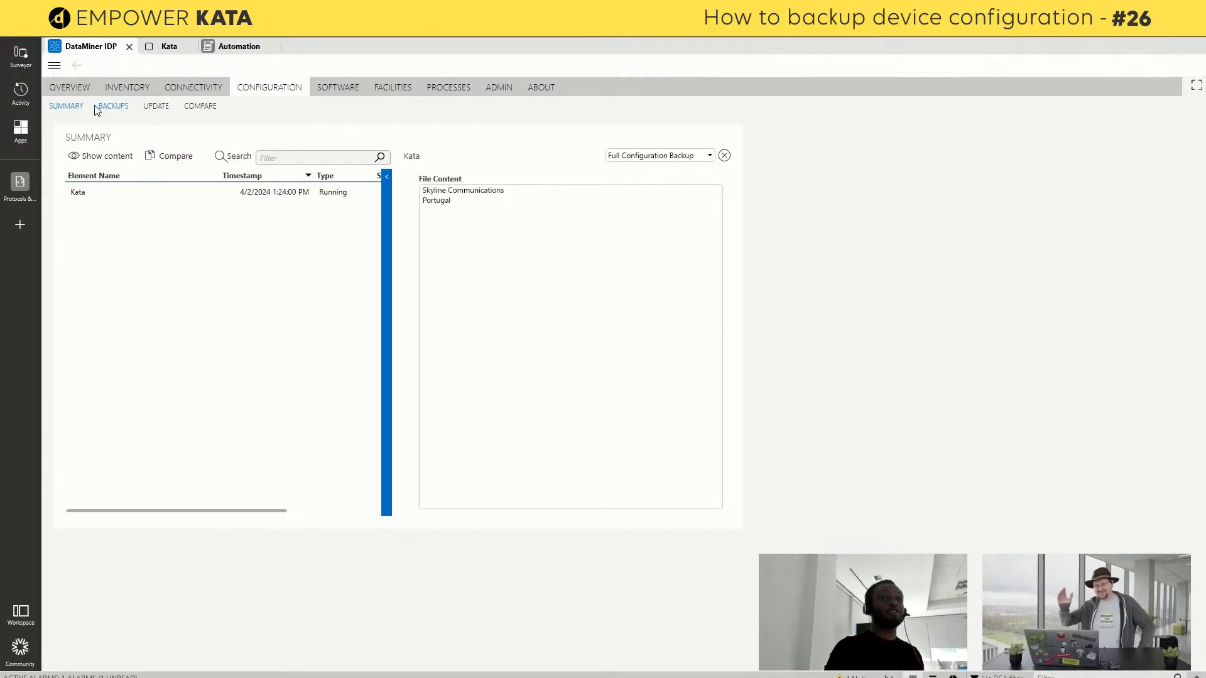
click(67, 107)
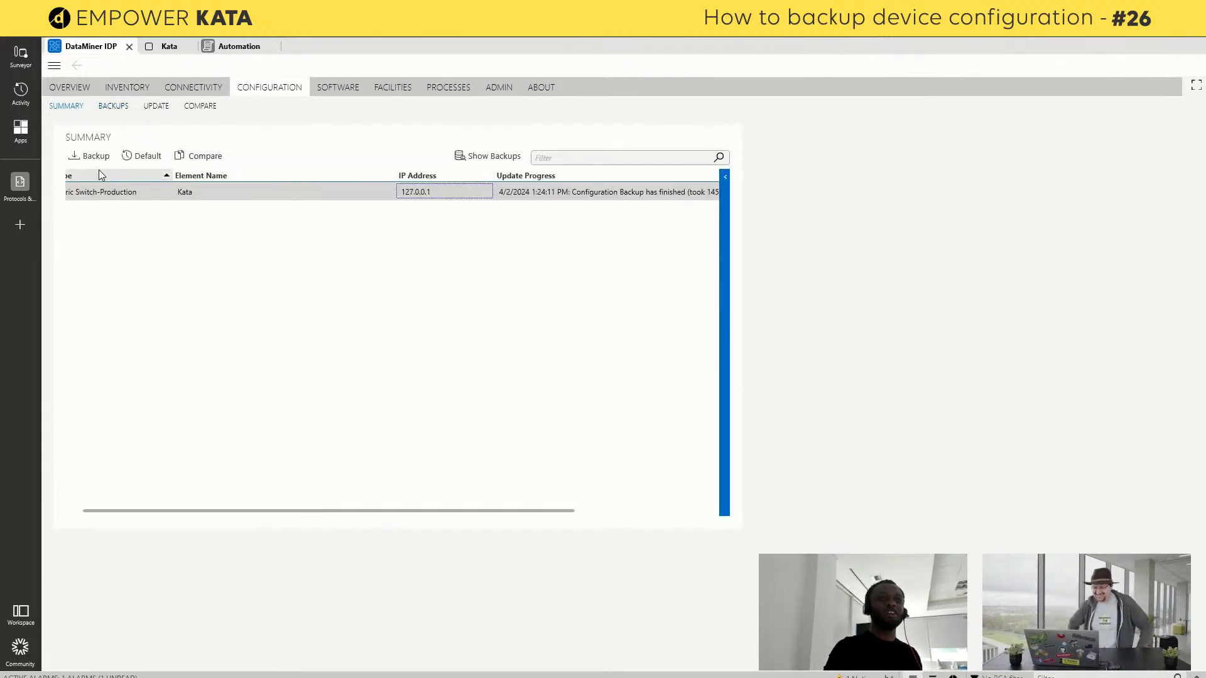
click(90, 156)
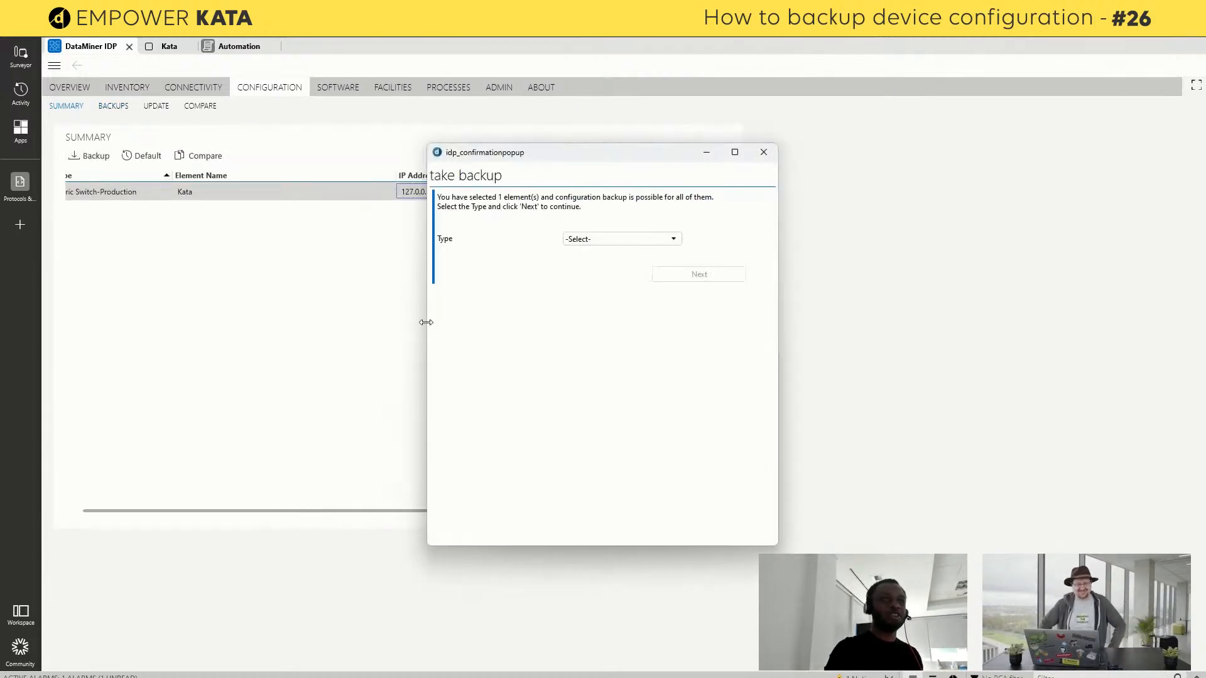
click(594, 243)
click(584, 292)
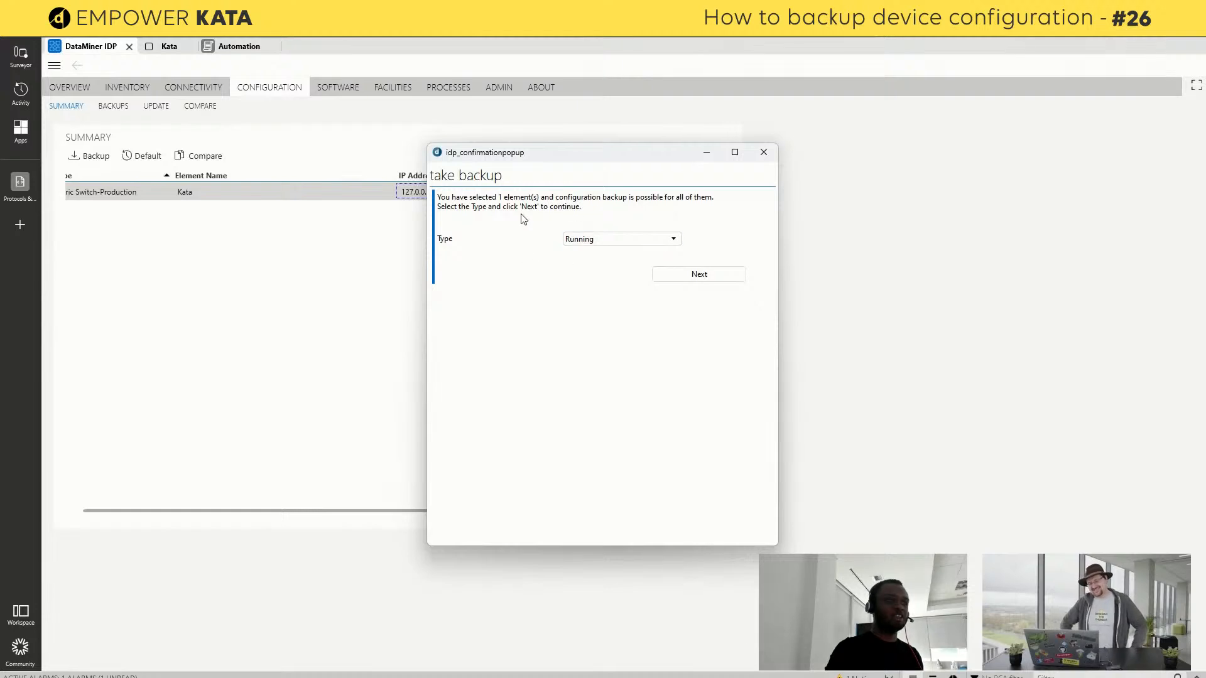
click(682, 275)
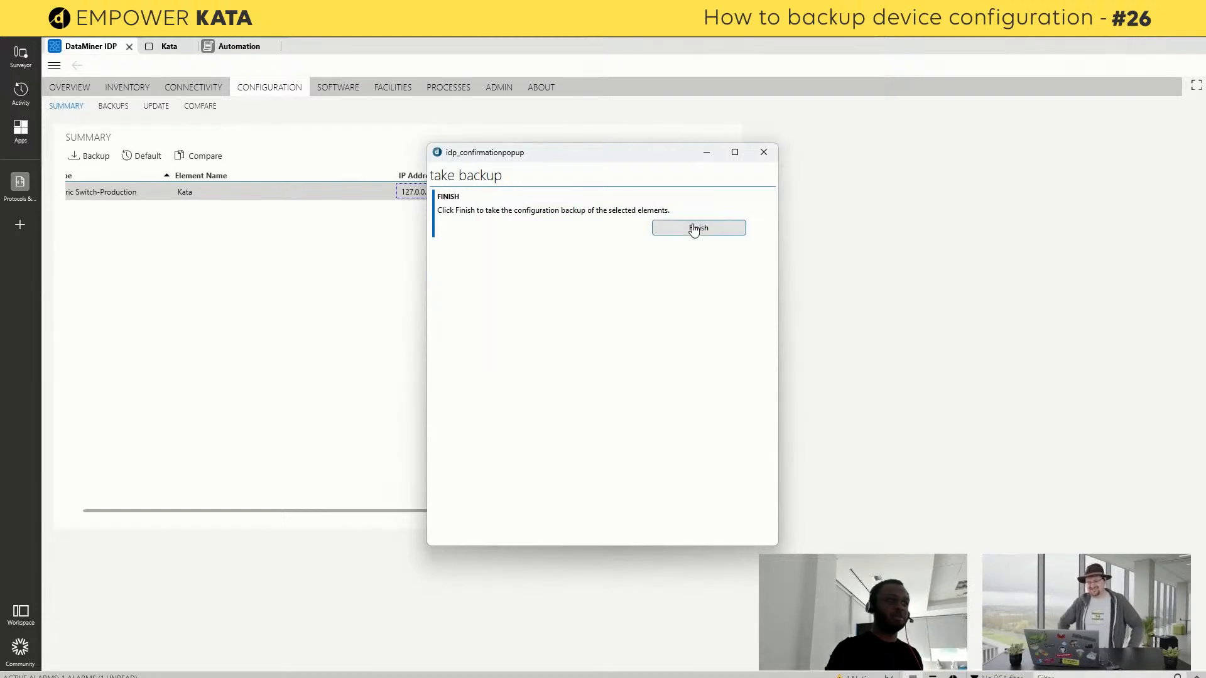
click(694, 230)
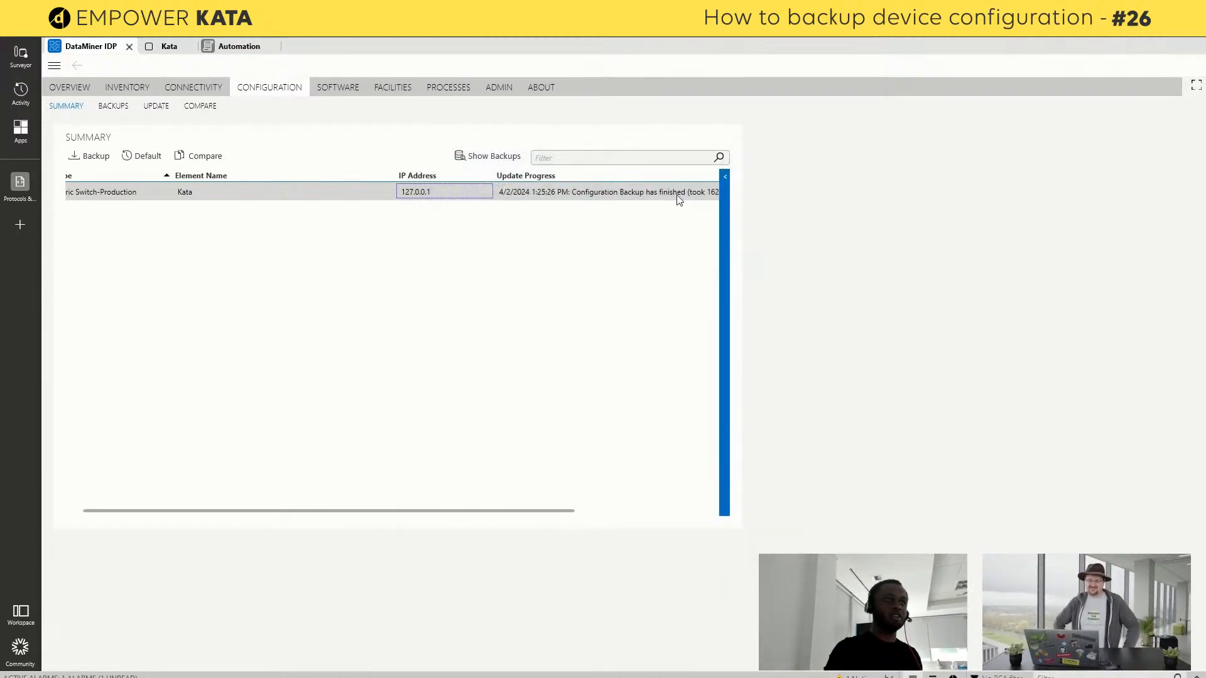
Show the Kata element's backups and compare the 1:24:00 PM Running backup as left config with the 1:25:00 PM backup as right config
click(493, 156)
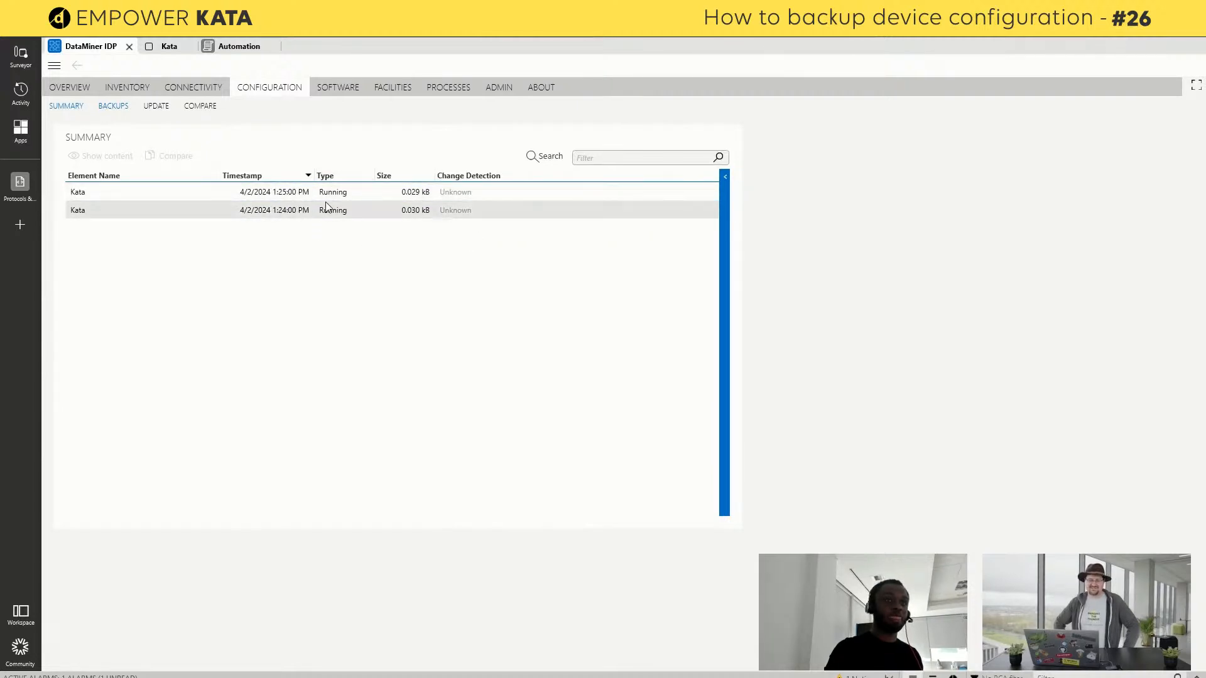
click(286, 208)
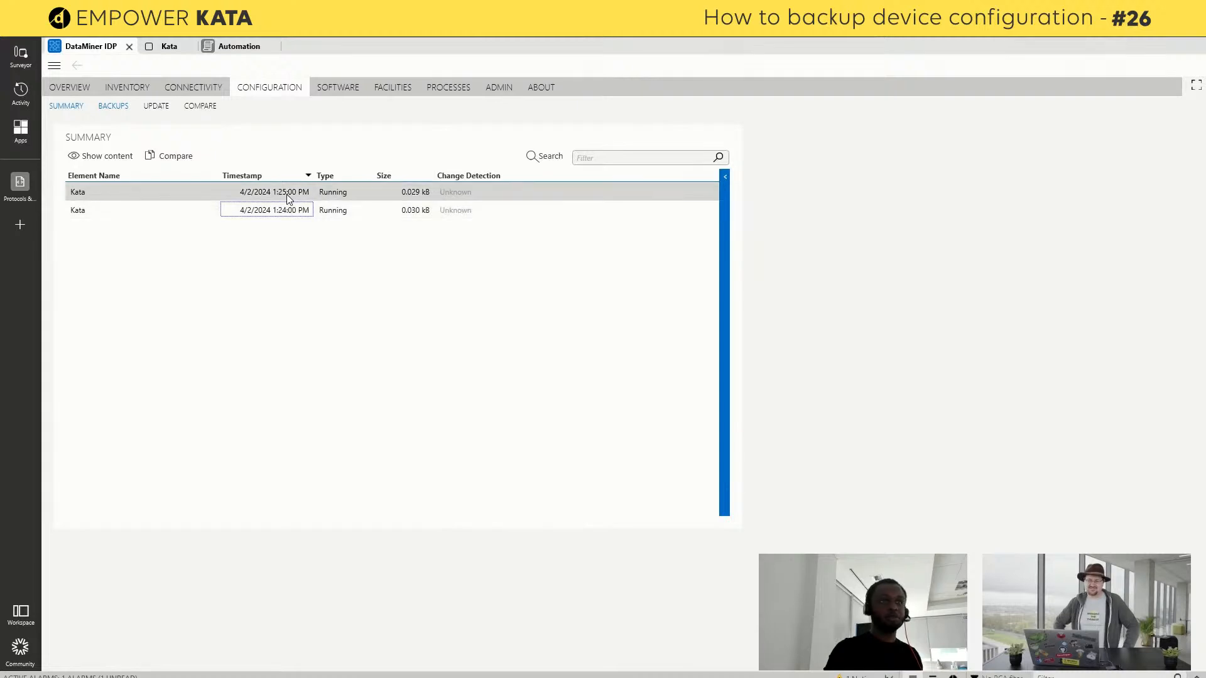
click(171, 156)
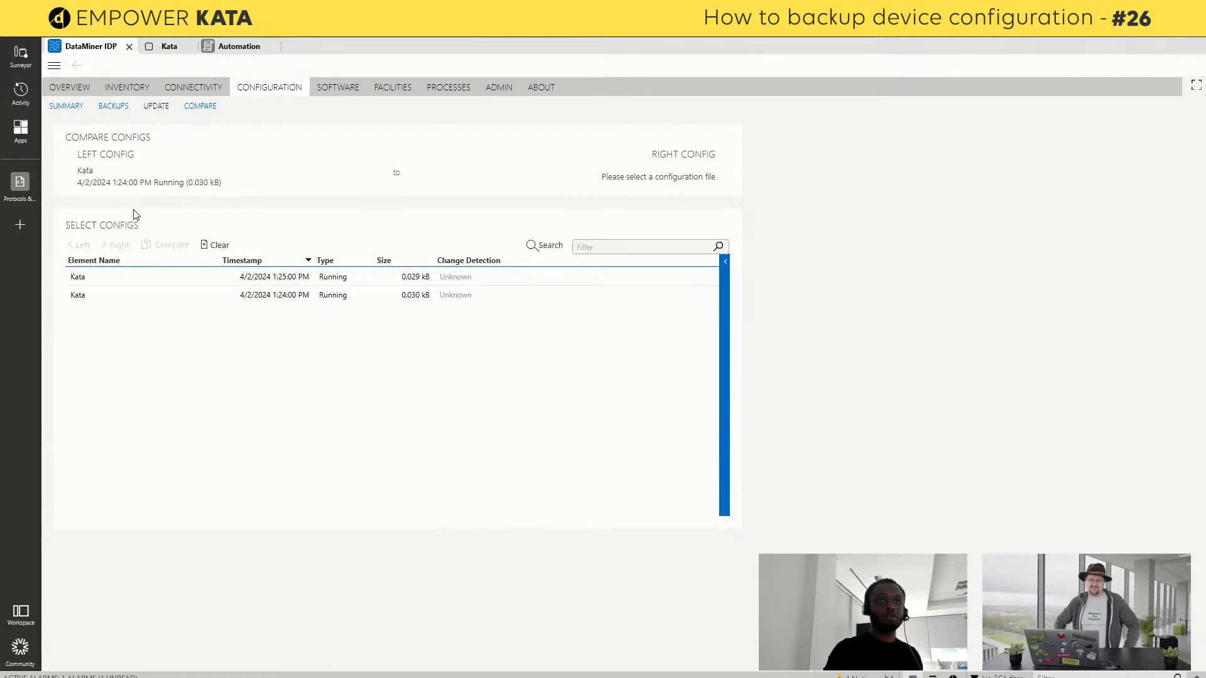
click(297, 278)
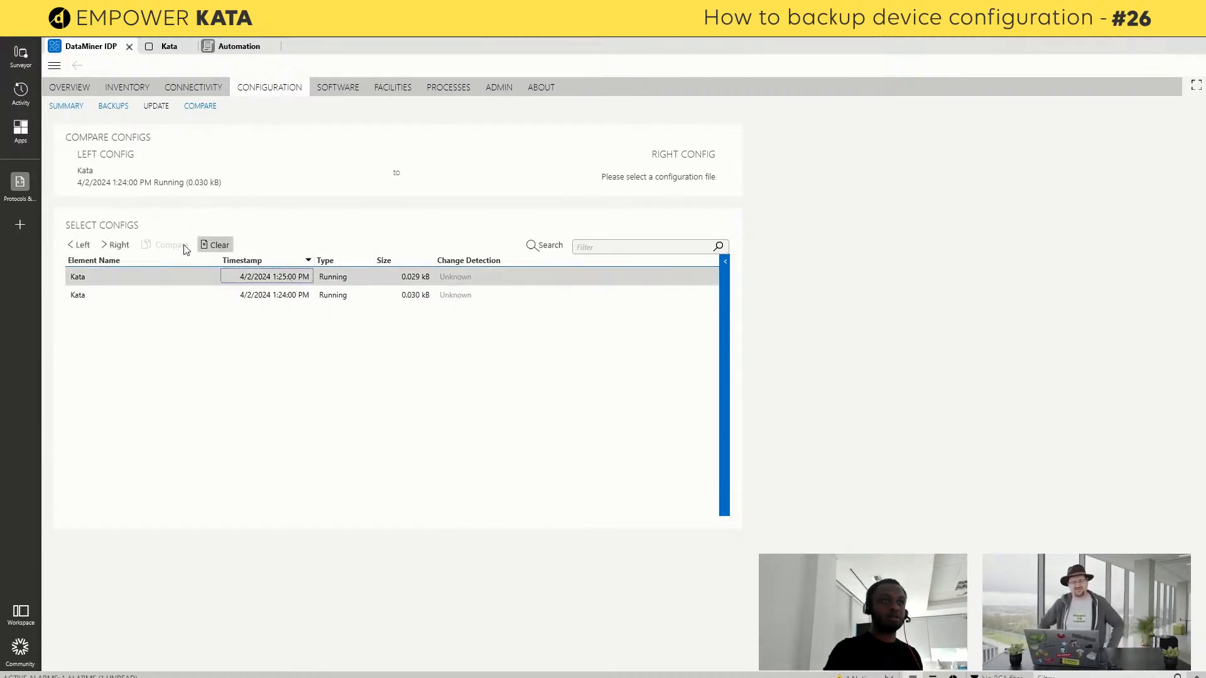
click(116, 245)
click(116, 245)
click(166, 245)
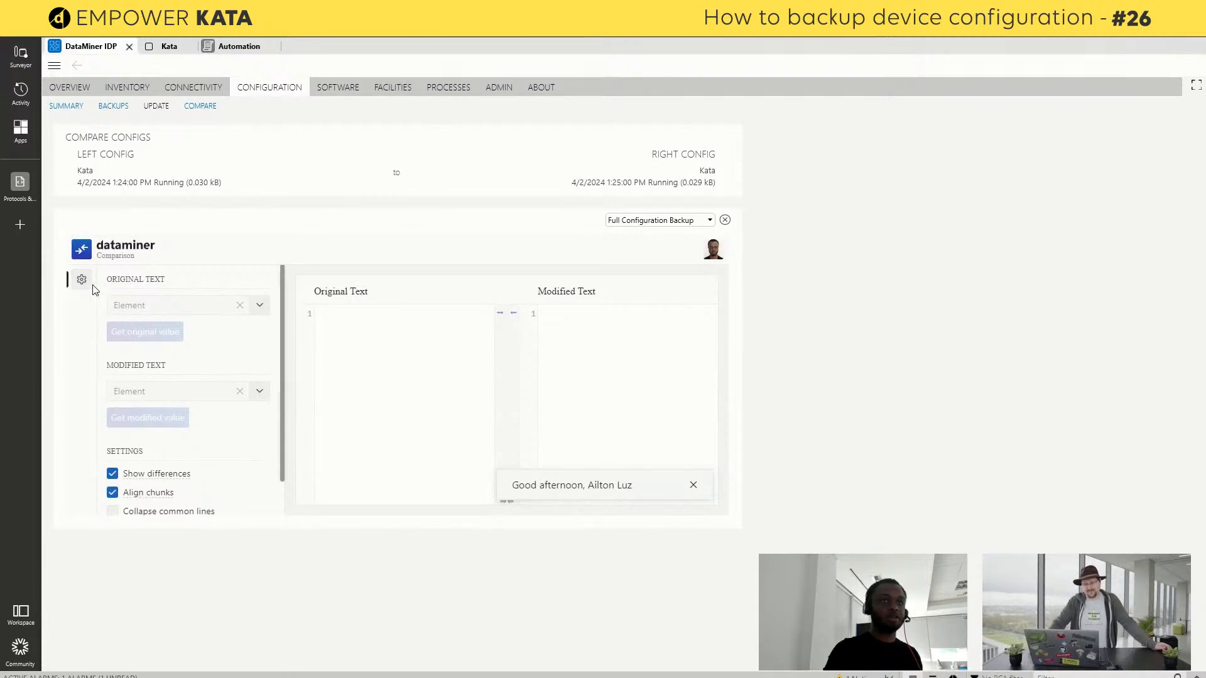
Collapse the comparison settings and reselect Full Configuration Backup as the content to compare
click(81, 280)
click(552, 328)
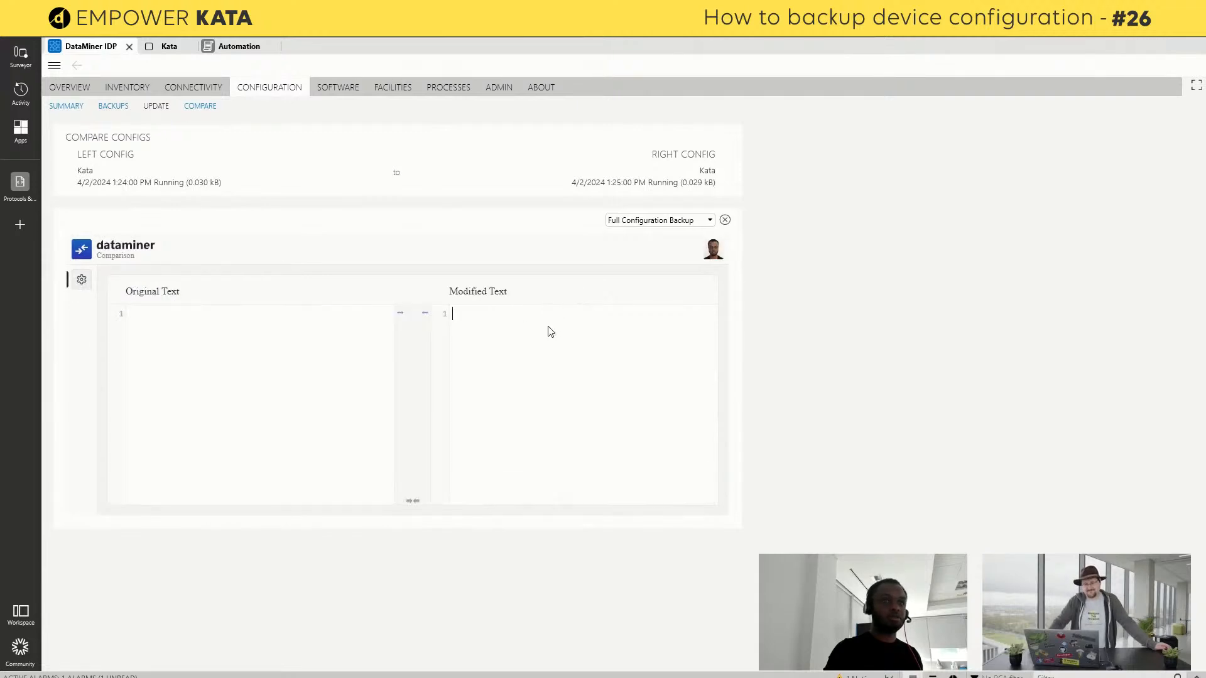
click(671, 223)
click(668, 233)
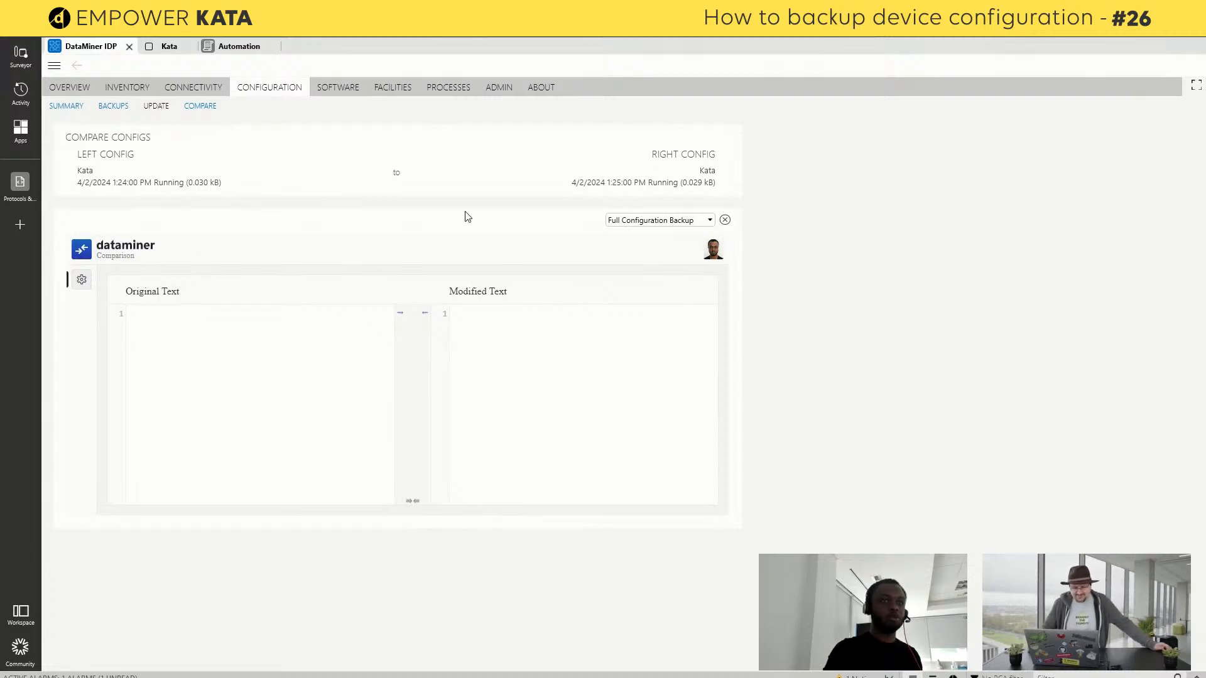
Close the comparison view and clear both selected configurations
click(725, 220)
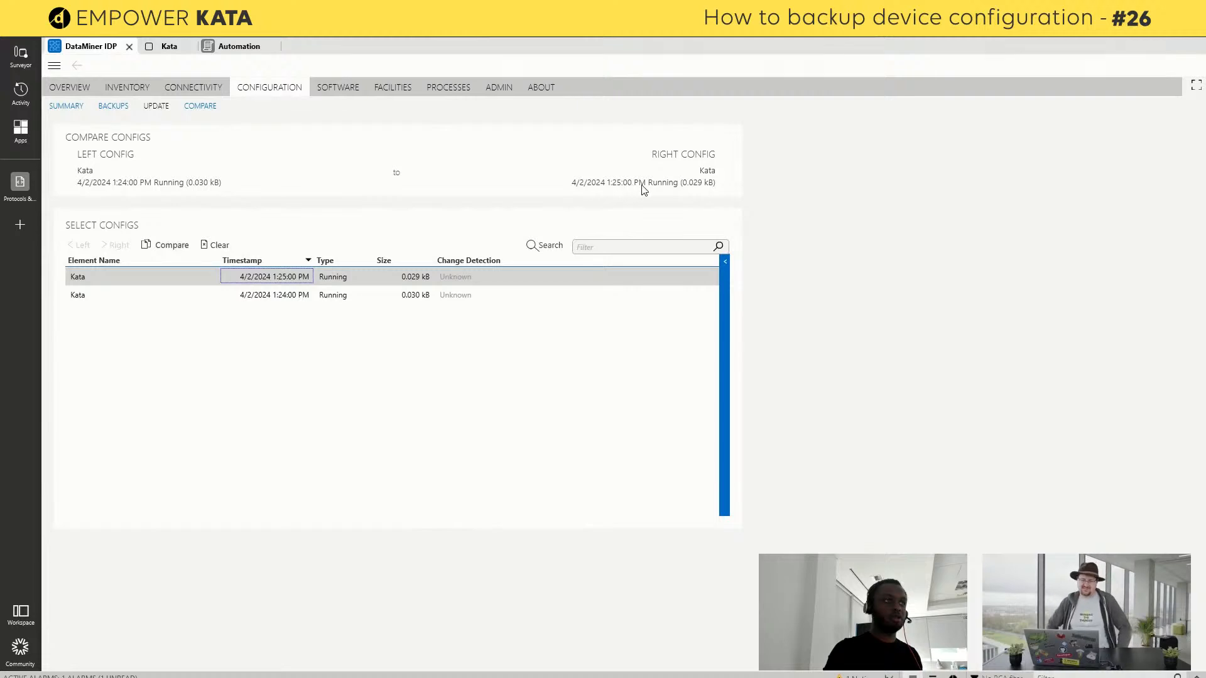
click(251, 296)
click(249, 281)
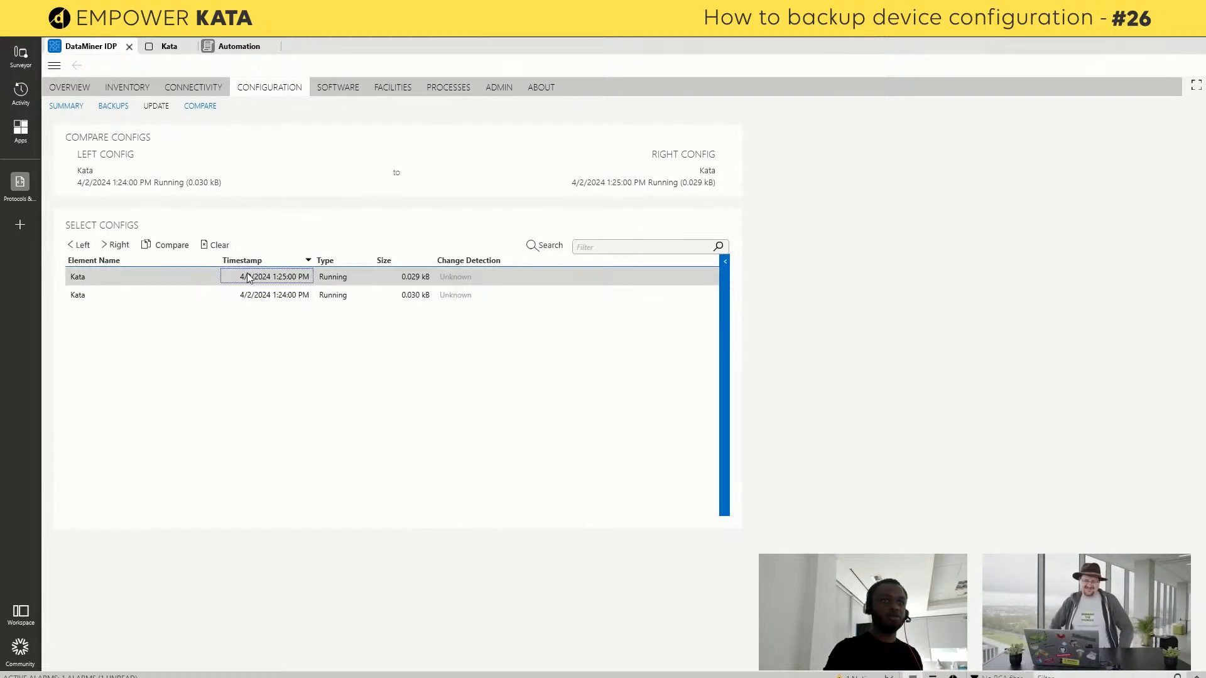
click(213, 246)
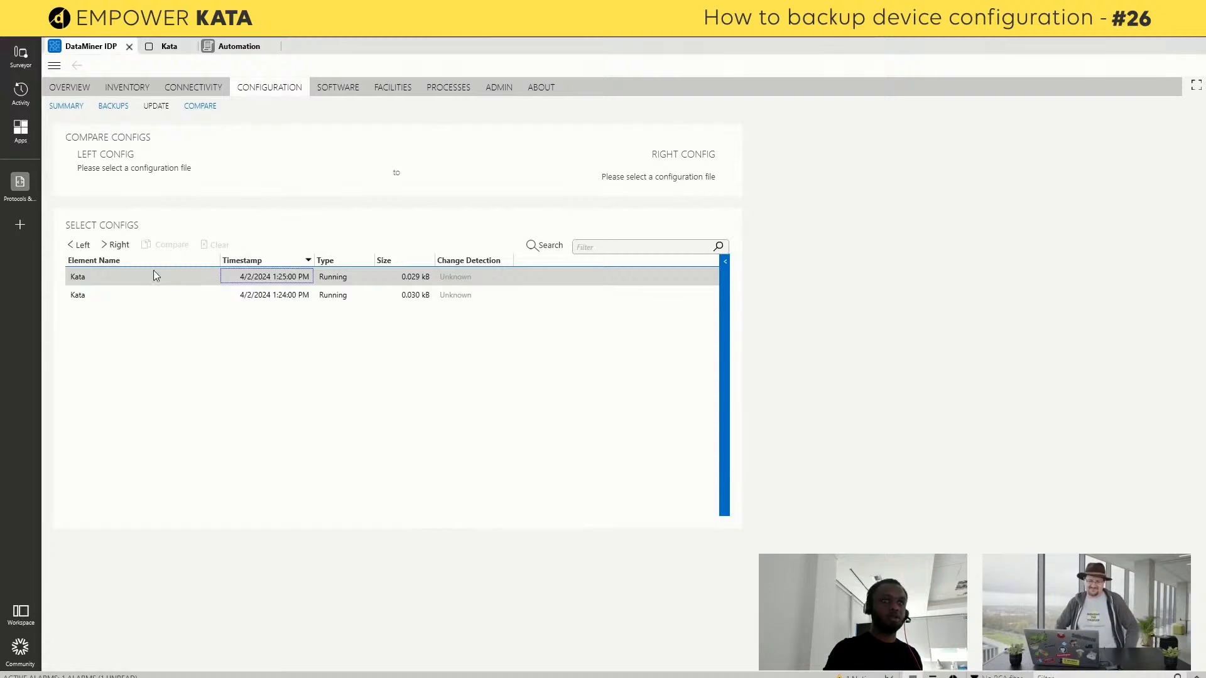
Compare the 1:25:00 PM Kata backup as left config with the 1:24:00 PM backup as right config, and dismiss the greeting notification
click(80, 245)
click(109, 291)
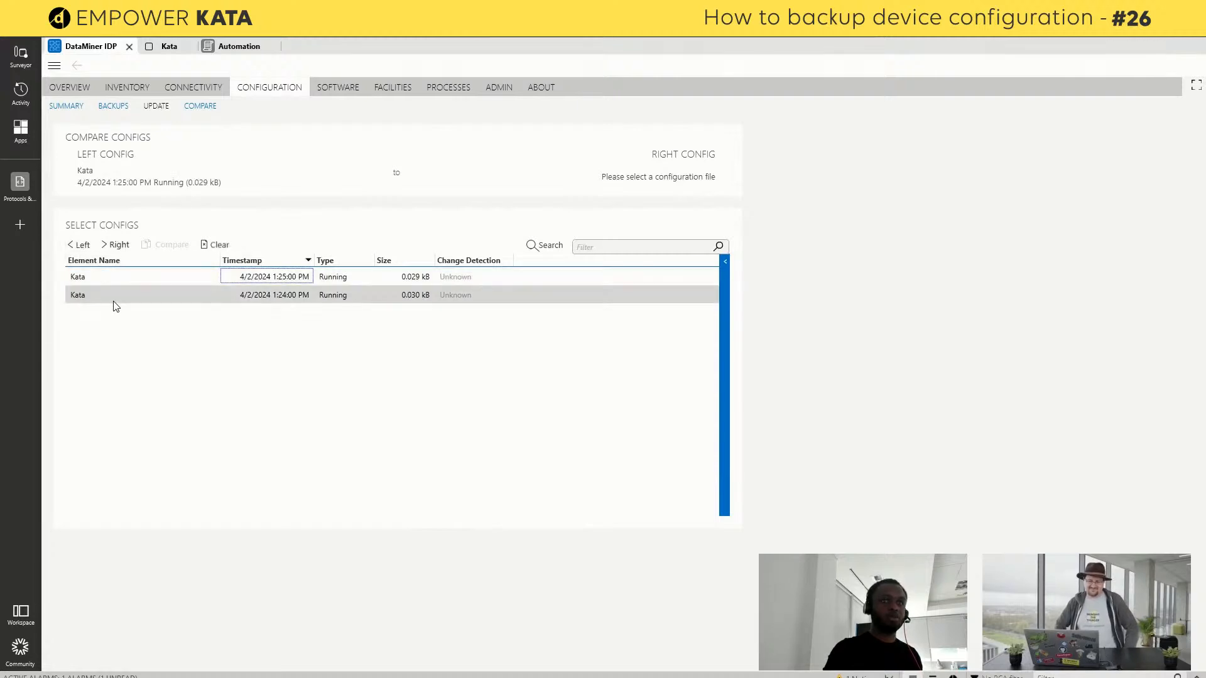
click(117, 245)
click(165, 246)
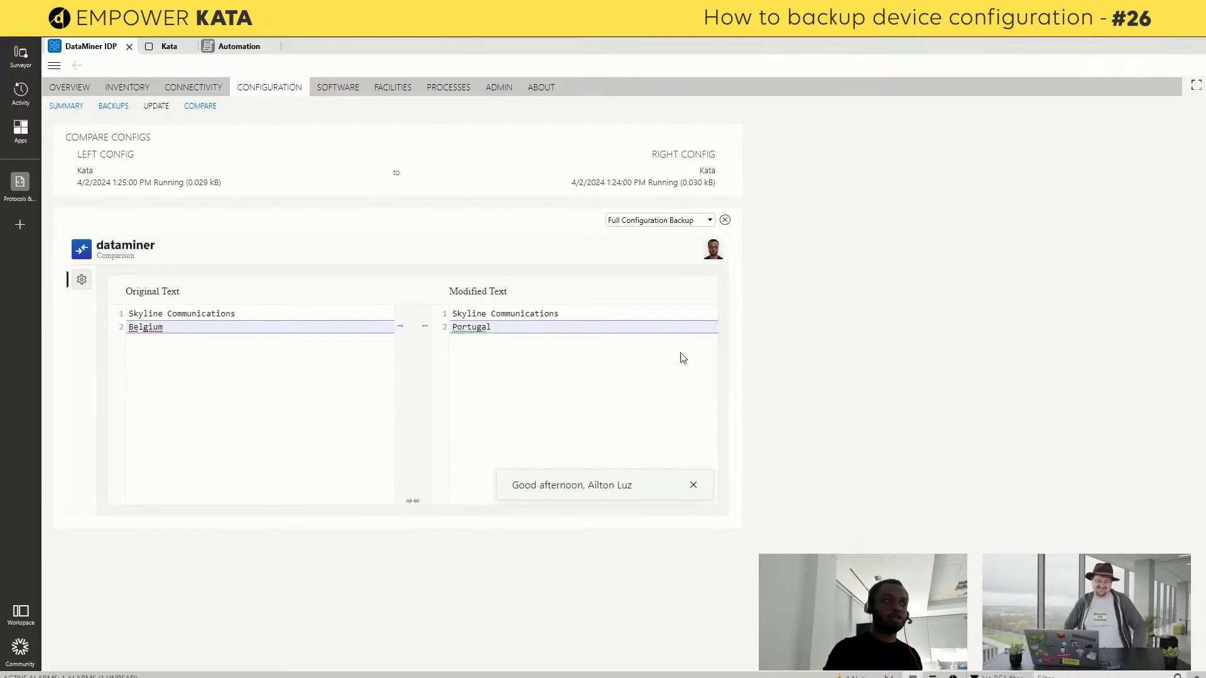
click(694, 486)
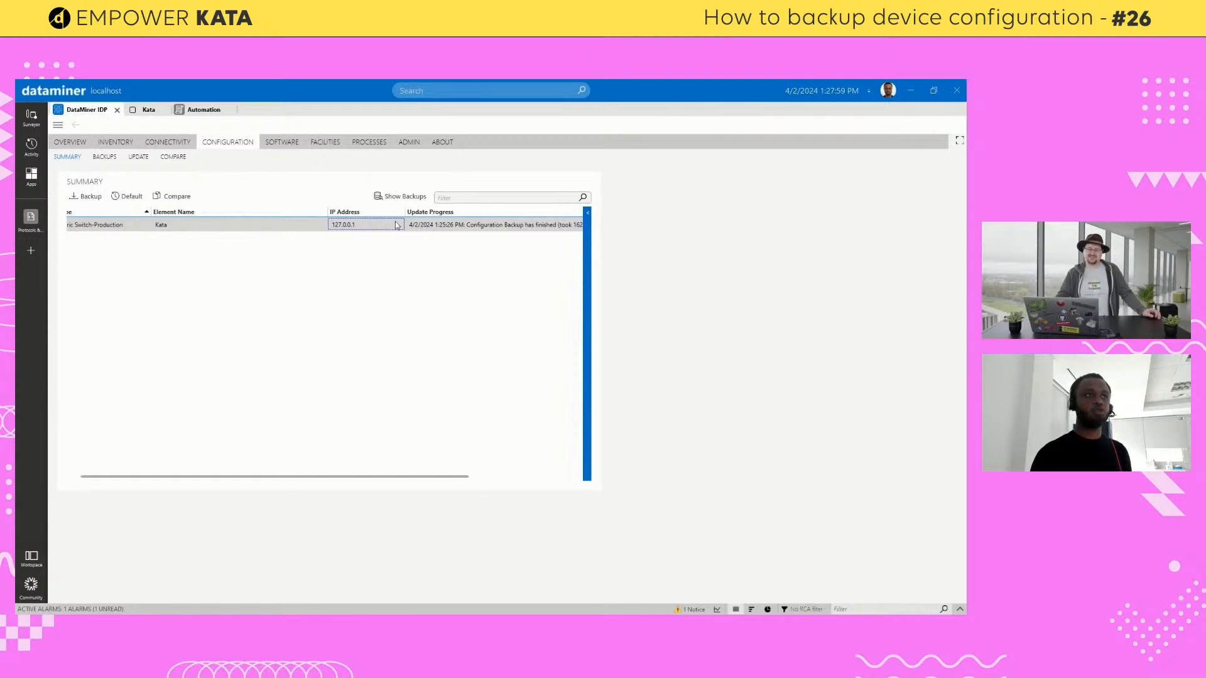
Show the Kata element's backups, close the search criteria script window, and examine the file content of the 1:25:00 PM full configuration backup
click(401, 198)
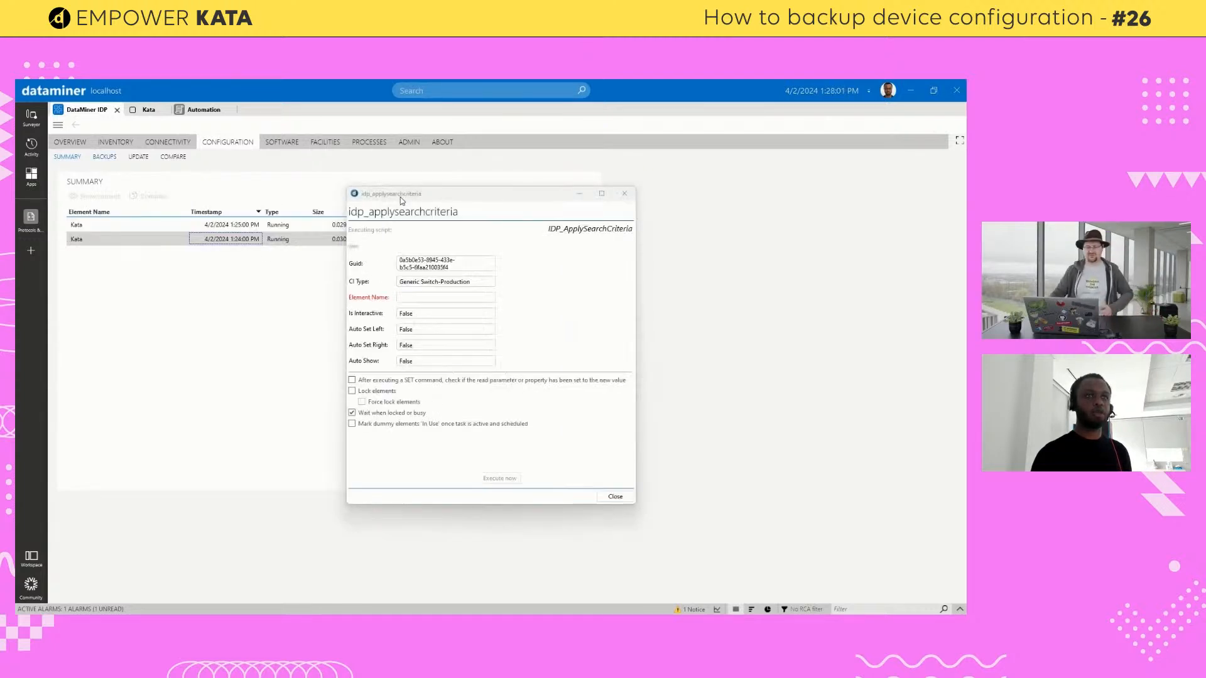
click(624, 194)
click(148, 239)
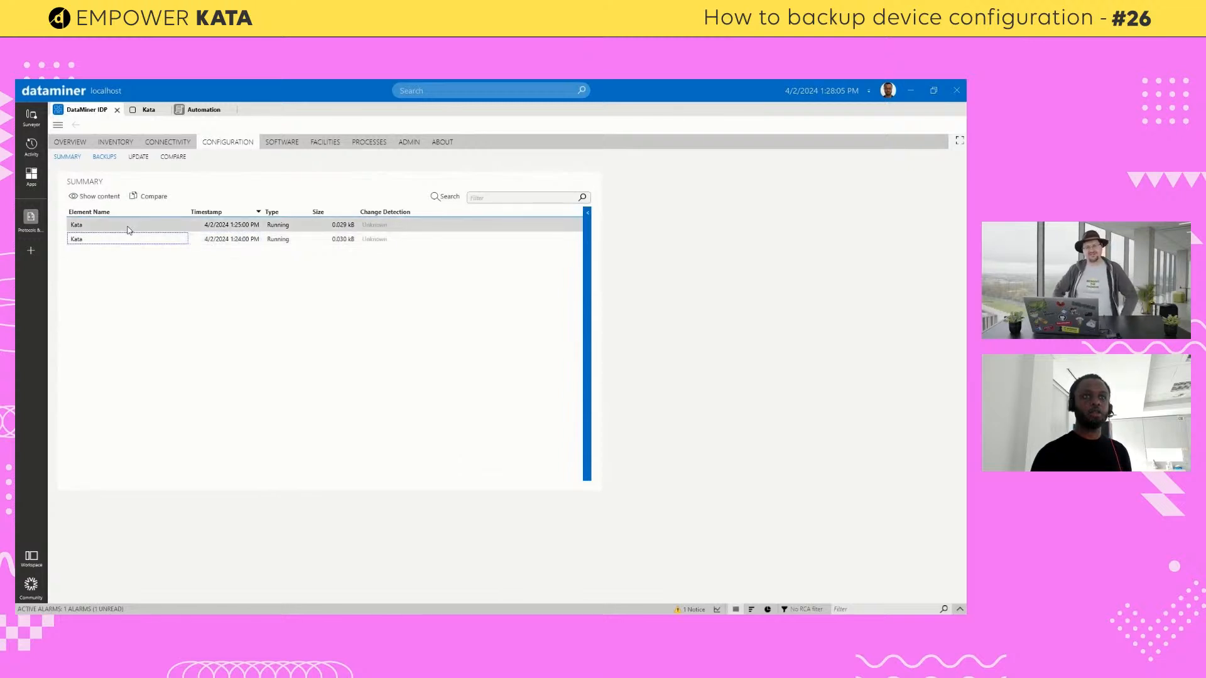
click(88, 196)
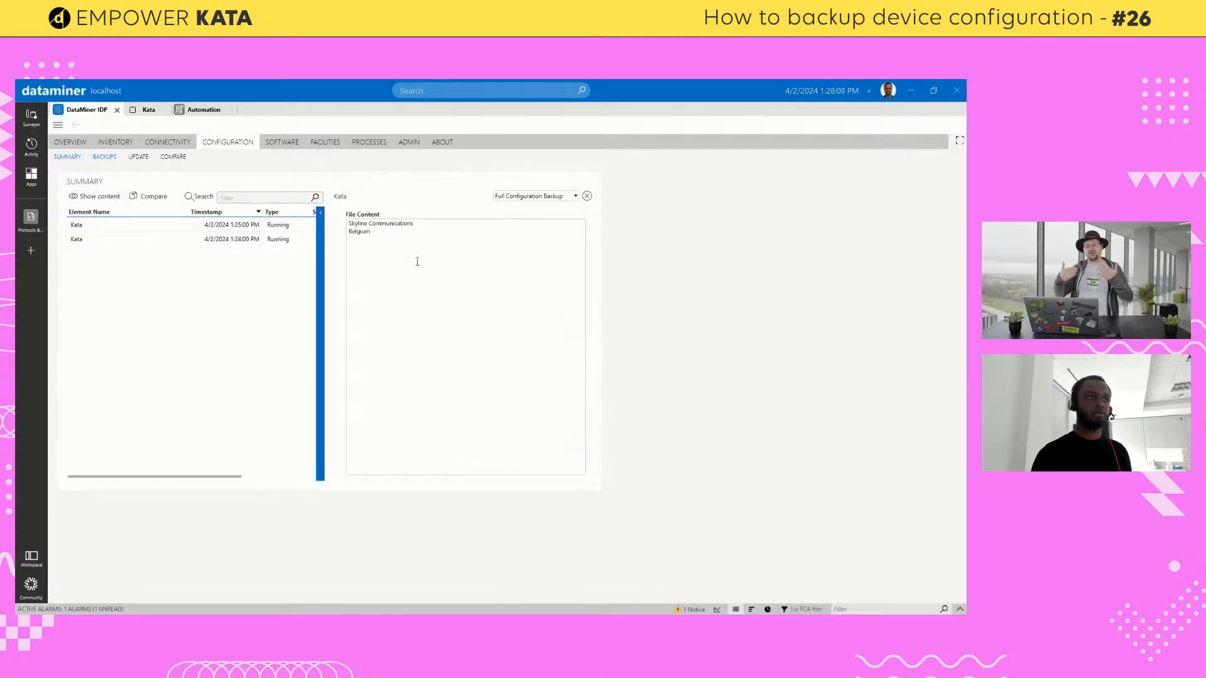
drag(359, 224, 514, 242)
click(572, 244)
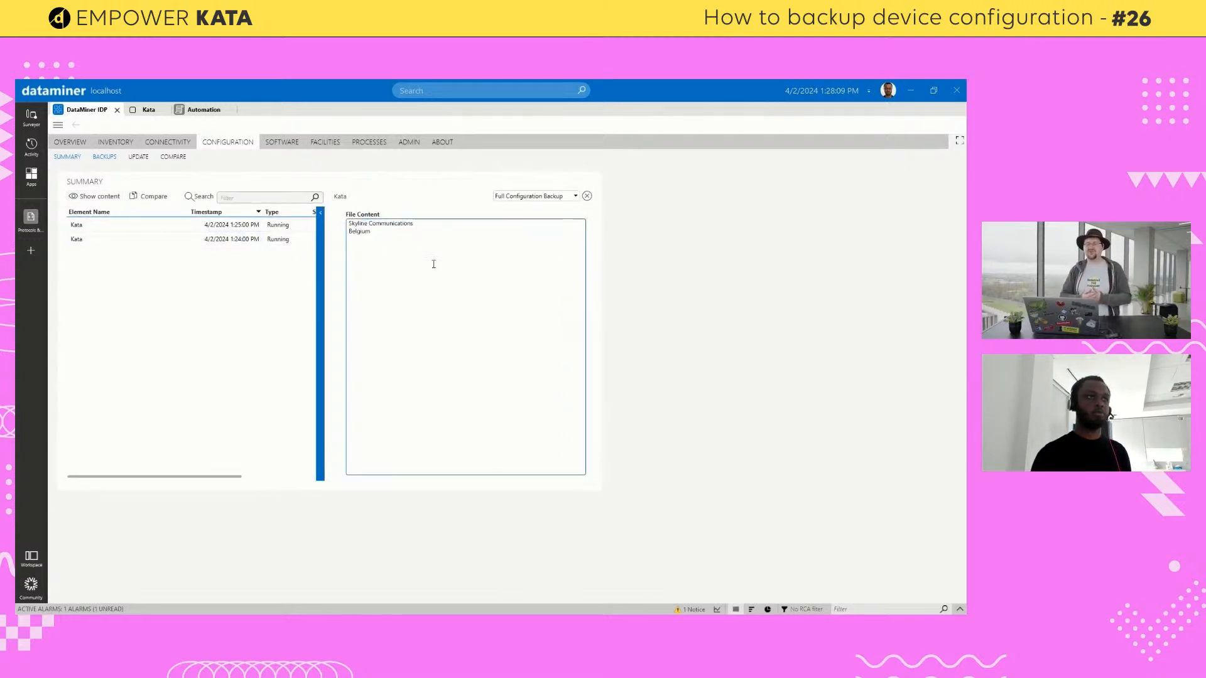